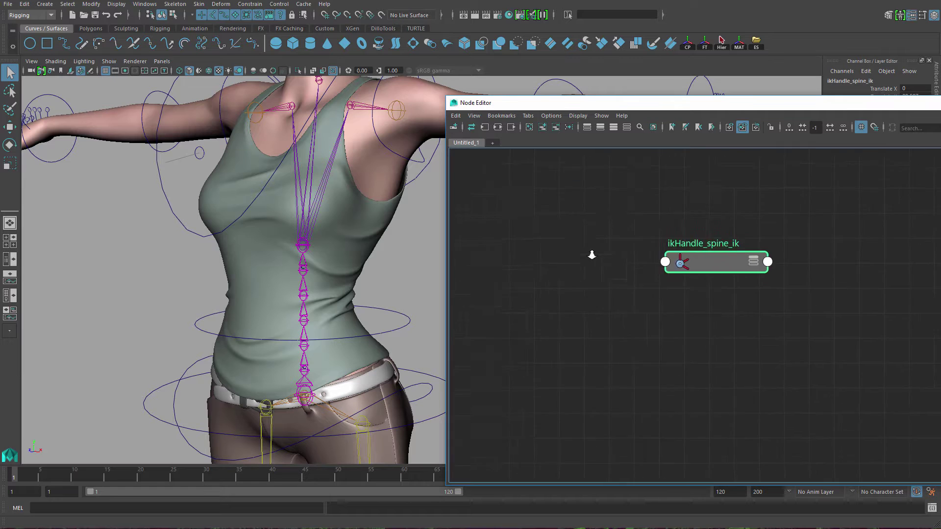
- Add the ac_chest control to the node graph and arrange it opposite ikHandle_spine_ik, moving ac_chestShape aside
scroll(592, 255, up, 1)
drag(736, 274, 763, 266)
drag(772, 105, 703, 86)
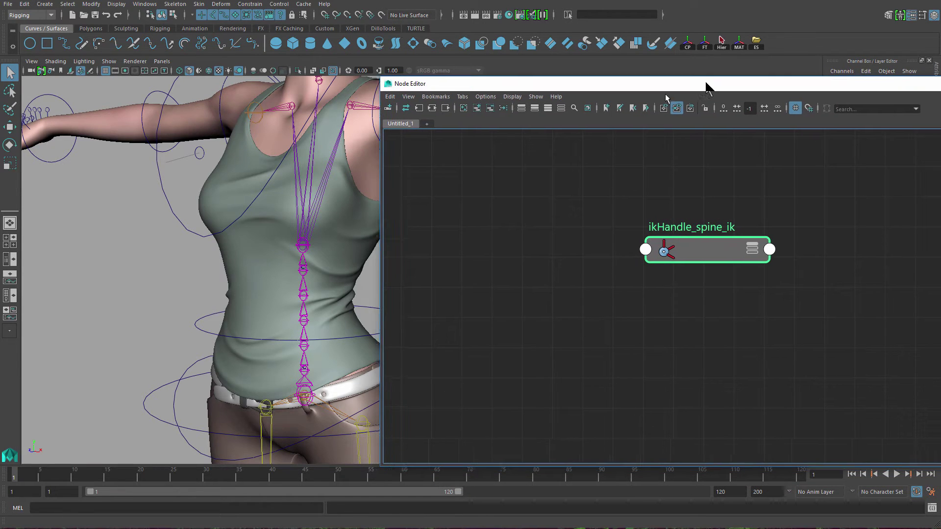
click(183, 205)
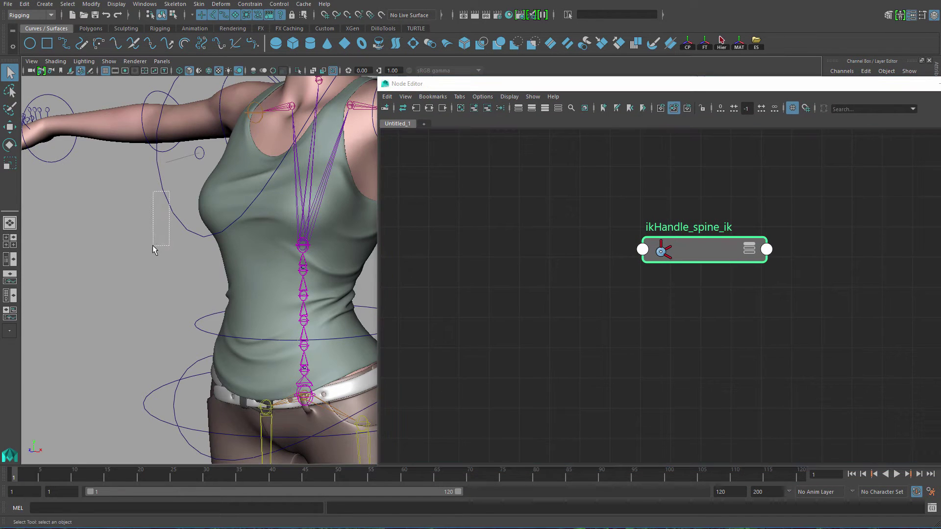
click(474, 108)
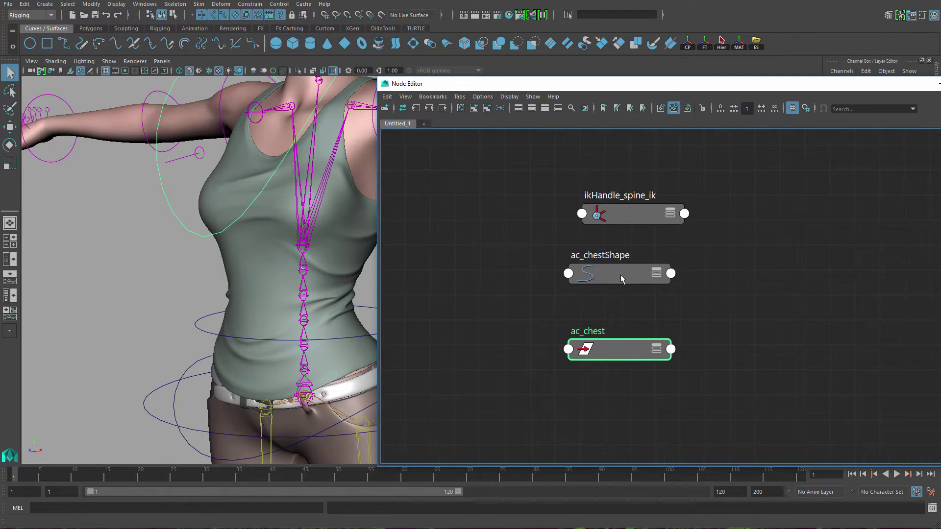
drag(621, 279, 413, 176)
drag(605, 221, 719, 271)
drag(612, 349, 504, 266)
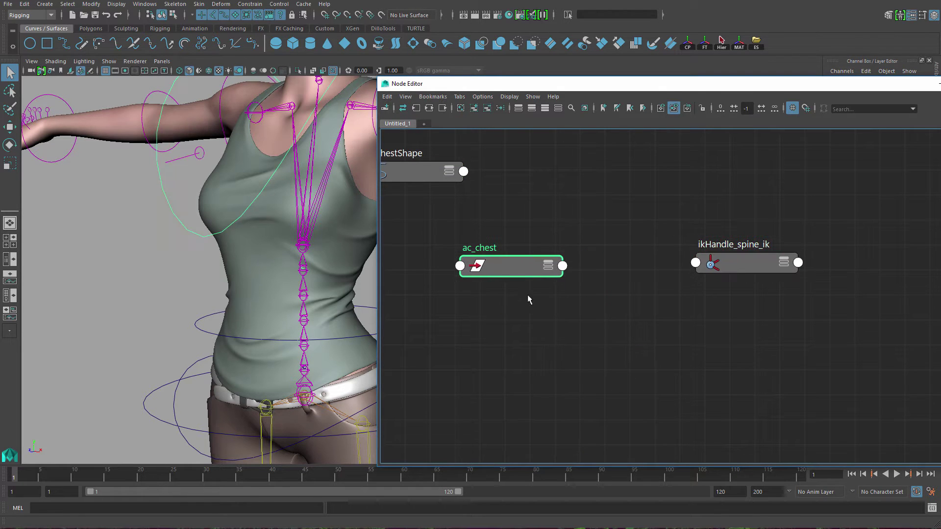
- Show all attributes of ac_chest and ikHandle_spine_ik, and connect ac_chest Rotate Y to the handle's Twist
key(3)
click(468, 309)
alt+middle_drag(562, 337, 493, 219)
click(685, 249)
key(3)
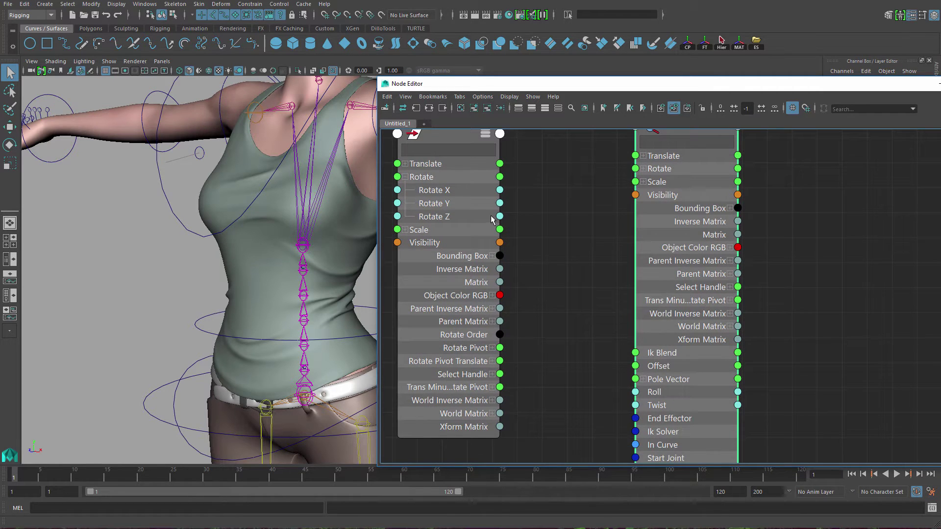
drag(583, 342, 636, 405)
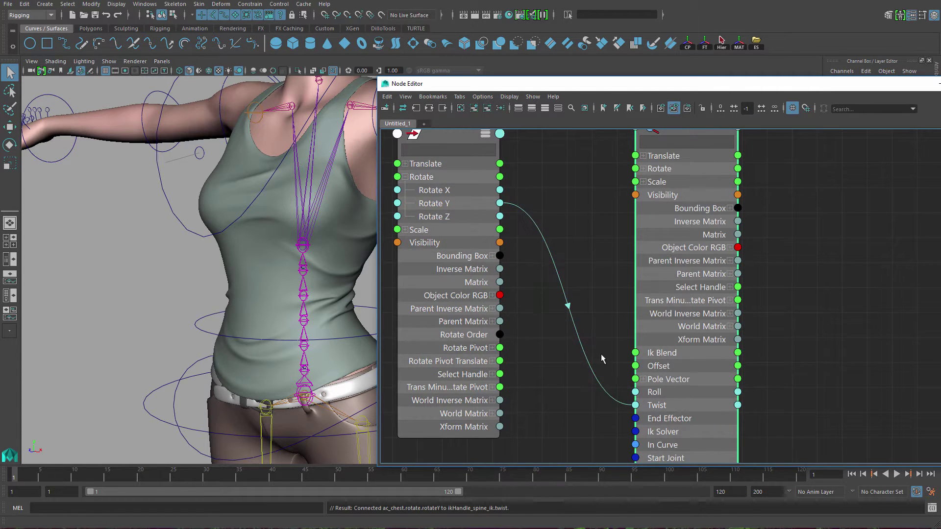
scroll(601, 354, down, 4)
drag(748, 265, 765, 231)
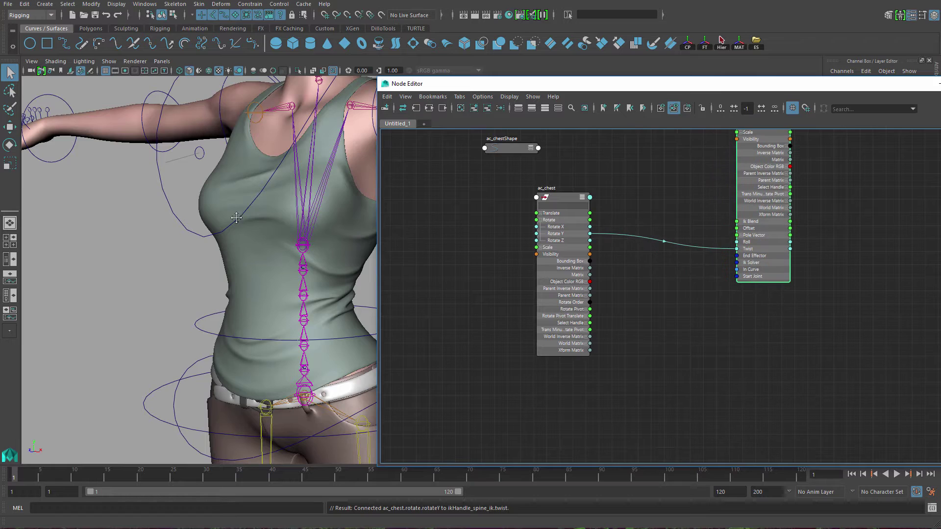
- Test the spine twist by rotating the ac_chest control around Y, and undo the rotation
alt+middle_drag(183, 172, 184, 241)
click(157, 240)
alt+middle_drag(133, 222, 105, 181)
alt+right_drag(105, 181, 73, 172)
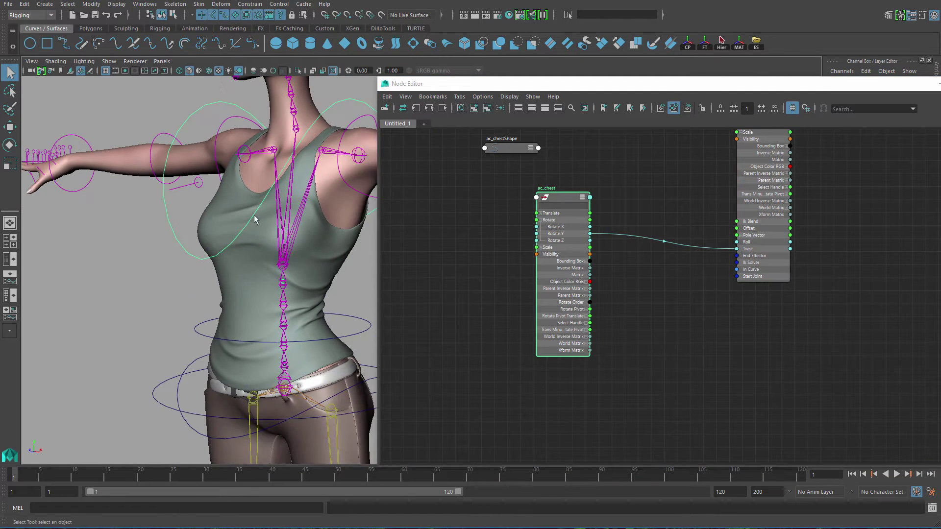
alt+middle_drag(314, 230, 264, 242)
key(e)
drag(244, 302, 201, 300)
key(ctrl+z)
drag(255, 290, 248, 366)
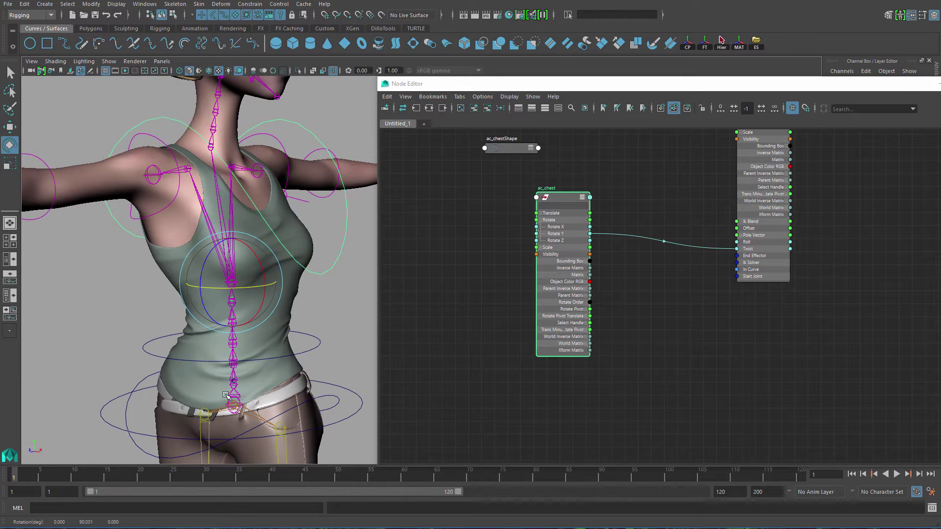
key(ctrl+z)
alt+middle_drag(226, 395, 220, 326)
alt+right_drag(220, 326, 238, 345)
key(ctrl+z)
alt+middle_drag(238, 345, 265, 380)
- Select the spine joints from the pelvis to the chest and display their local rotation axes
key(q)
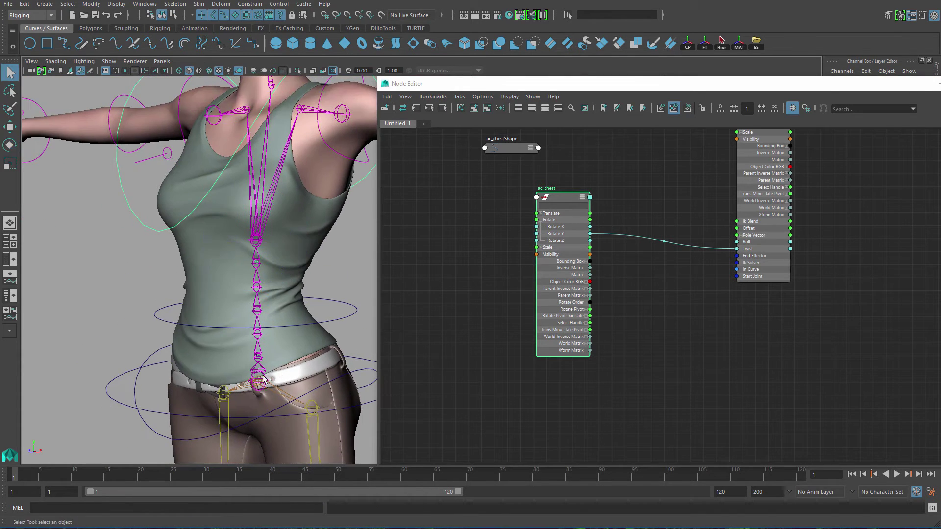
click(266, 366)
shift+click(261, 351)
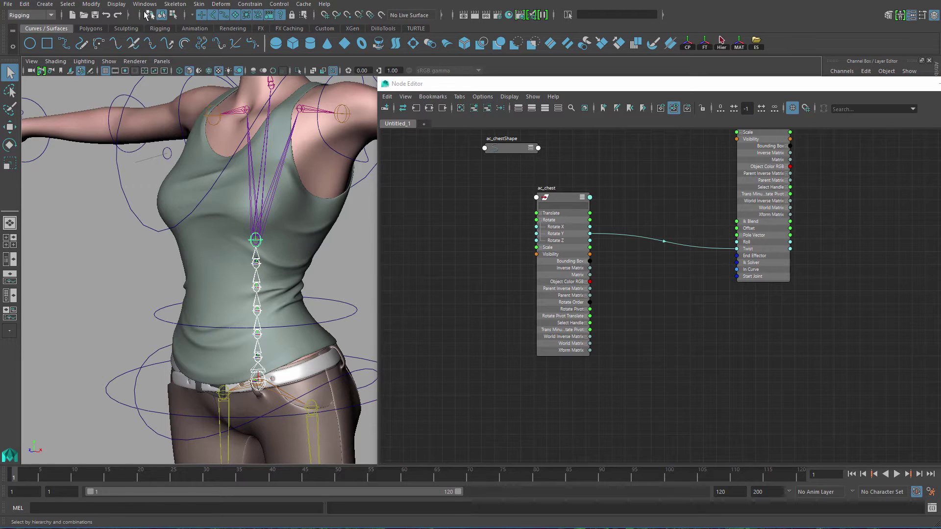
click(116, 4)
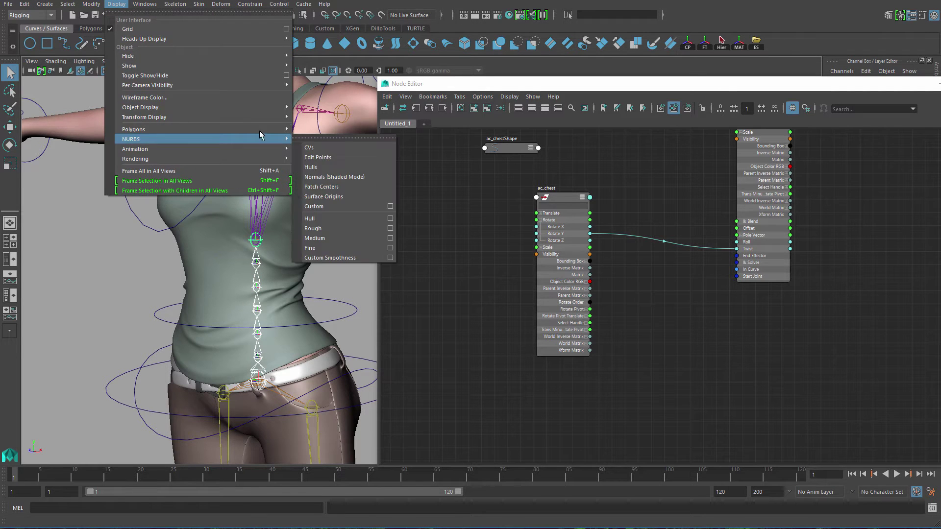
mouse_move(242, 117)
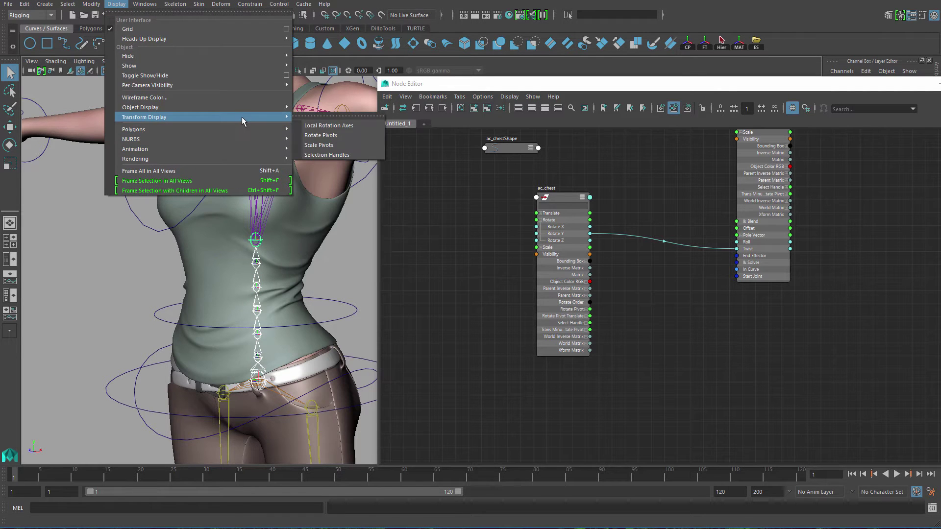
click(322, 127)
alt+drag(311, 230, 280, 236)
- Rotate the ac_chest control around Y to check how the twist spreads along the spine joint axes, and undo it
click(88, 211)
drag(110, 184, 145, 241)
key(e)
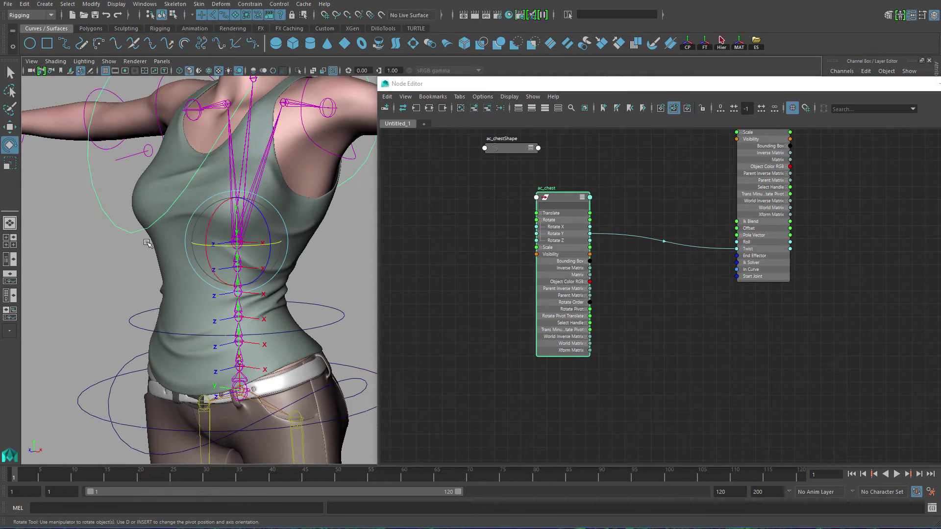
mouse_move(245, 244)
mouse_down()
mouse_move(257, 246)
mouse_move(222, 245)
mouse_move(247, 244)
mouse_up()
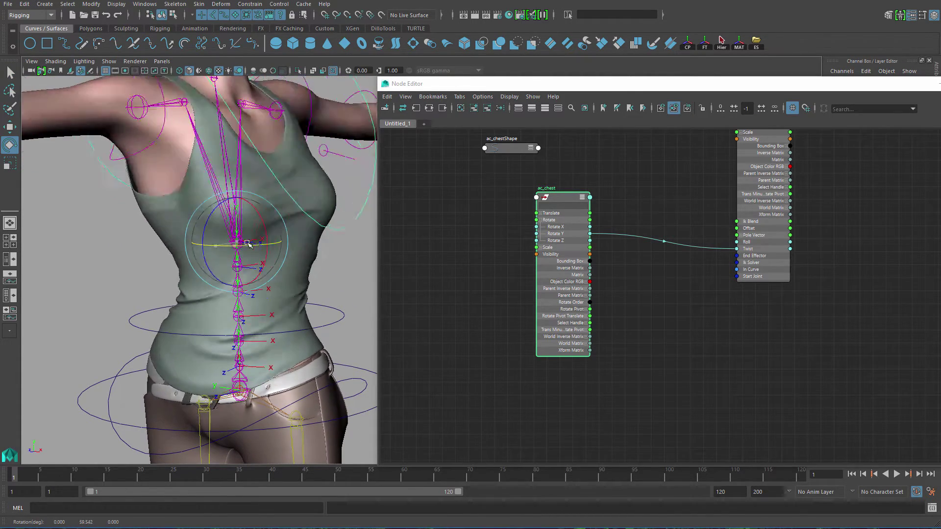
key(ctrl+z)
key(ctrl+z)
key(ctrl+z)
key(ctrl+z)
key(ctrl+z)
key(ctrl+z)
key(ctrl+z)
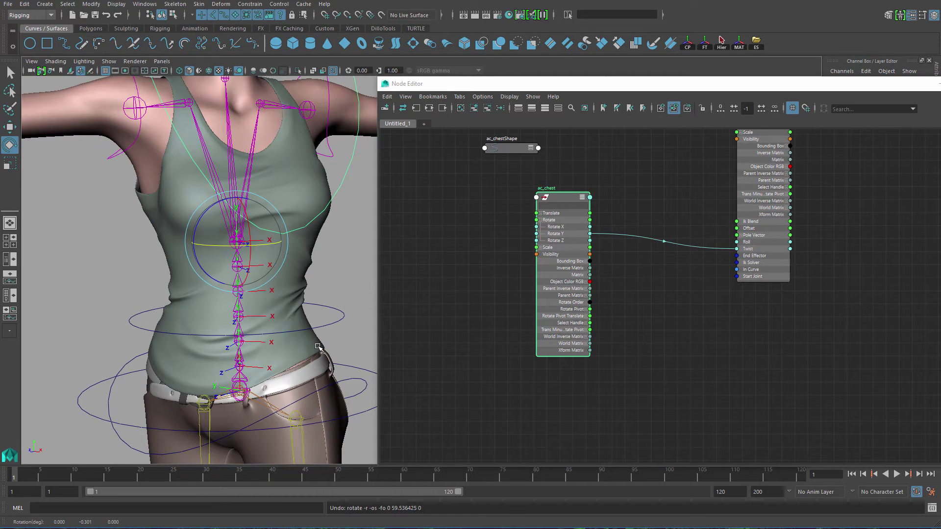
- Try rotating the ac_hip control to check its effect on the lower spine, and undo the rotation
alt+drag(318, 346, 180, 345)
click(159, 342)
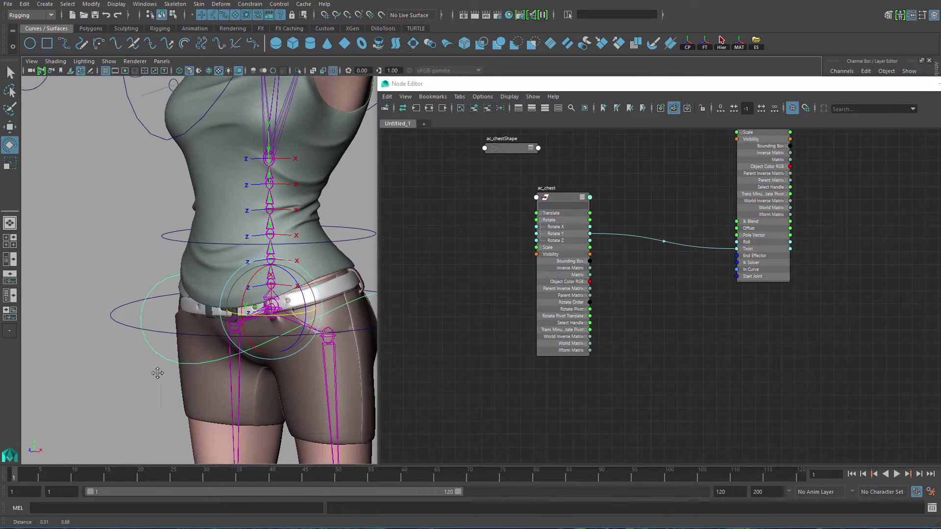
alt+middle_drag(157, 372, 106, 384)
drag(223, 330, 190, 346)
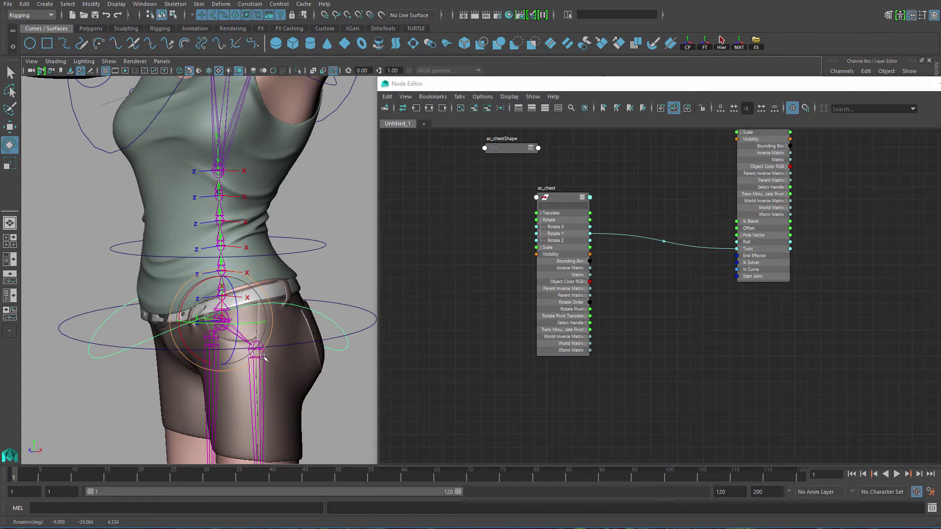
key(ctrl+z)
alt+middle_drag(316, 324, 330, 296)
alt+right_drag(329, 296, 320, 281)
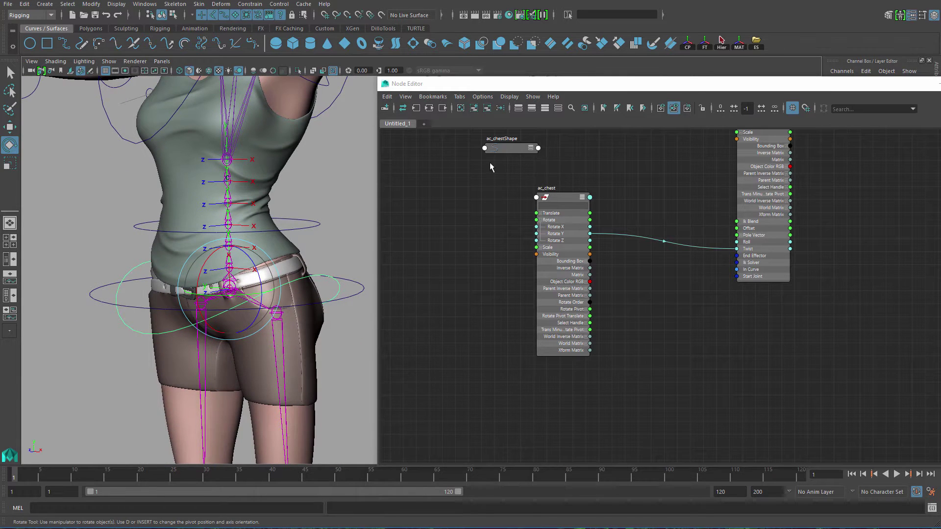
- Add the ac_hip control to the node graph, placing it near ac_chest and moving ac_hipShape out of the way
click(473, 110)
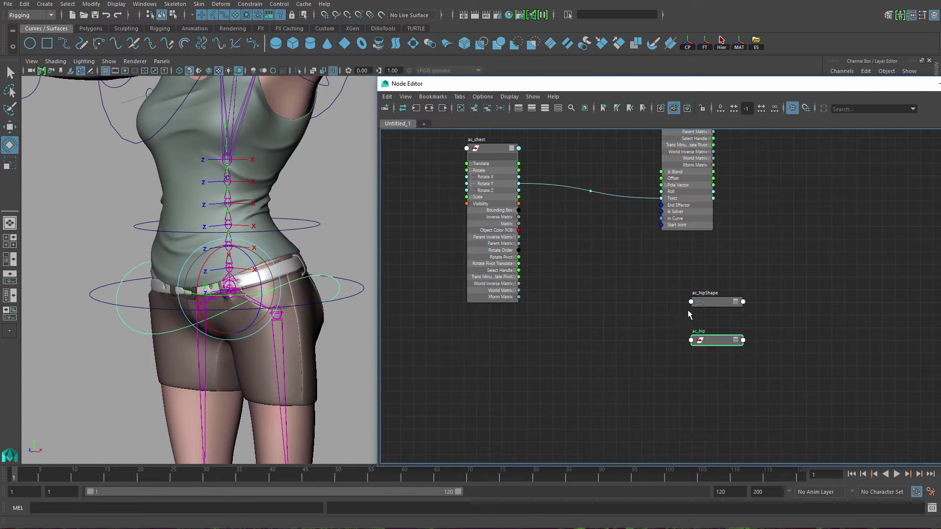
drag(704, 304, 841, 305)
drag(719, 338, 581, 345)
alt+middle_drag(552, 264, 503, 298)
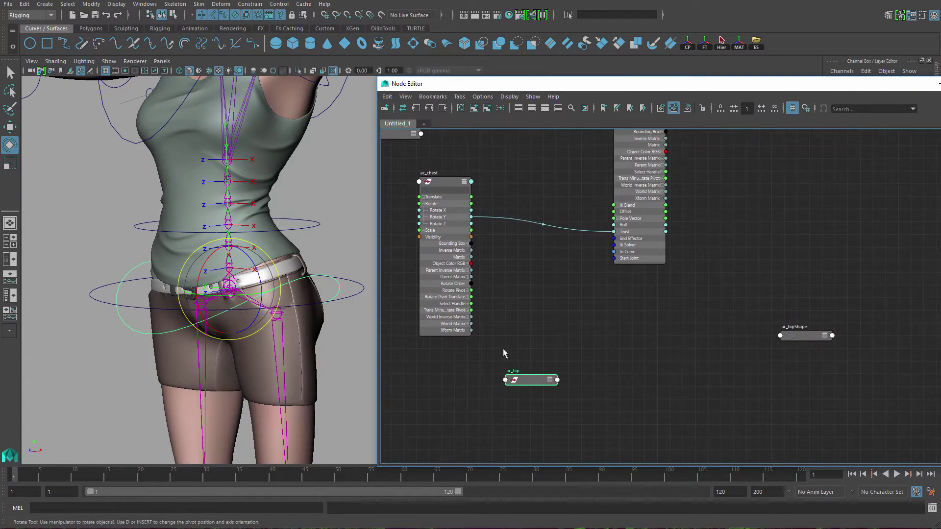
drag(526, 380, 525, 287)
- Show all attributes of ac_hip and connect its Rotate Y to the Roll of ikHandle_spine_ik
key(3)
alt+middle_drag(573, 315, 554, 318)
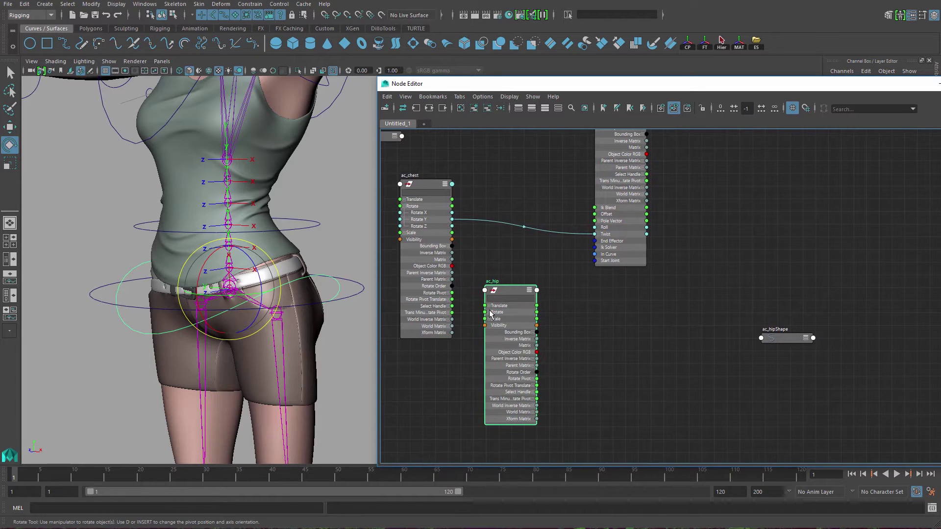
click(490, 312)
drag(573, 271, 596, 227)
- Test the spine roll by rotating the ac_hip control around Y, and undo the rotation
alt+middle_drag(181, 329, 214, 360)
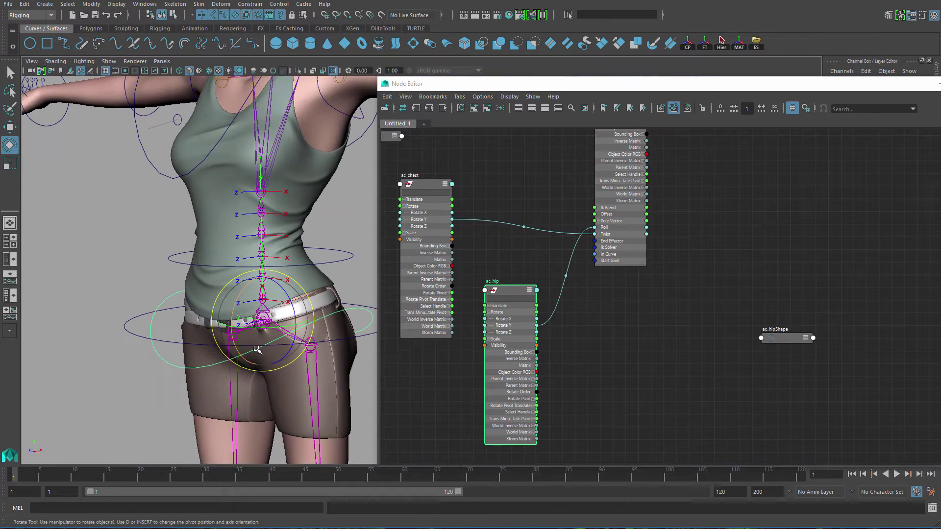
drag(267, 327, 300, 325)
key(ctrl+z)
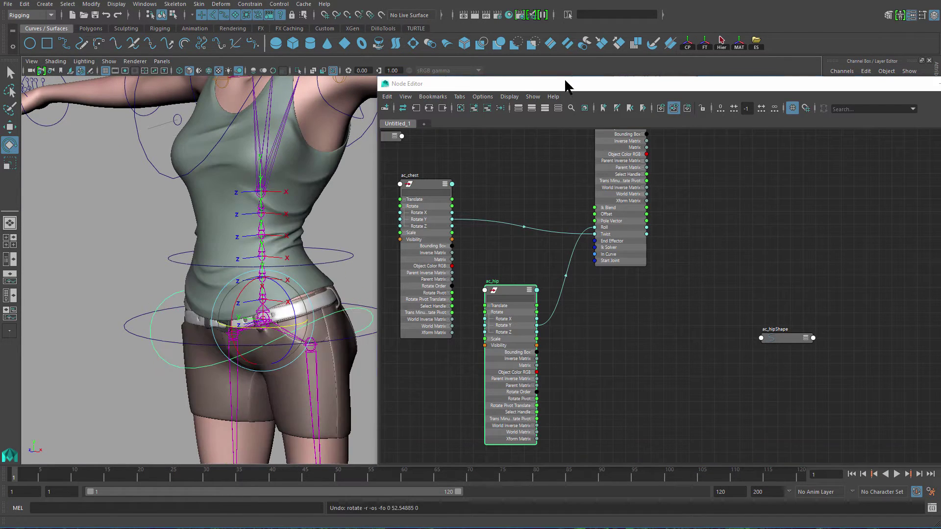
- Uncover the channel values and set the Rotate Y of ac_hip to 0
drag(563, 84, 432, 190)
click(912, 119)
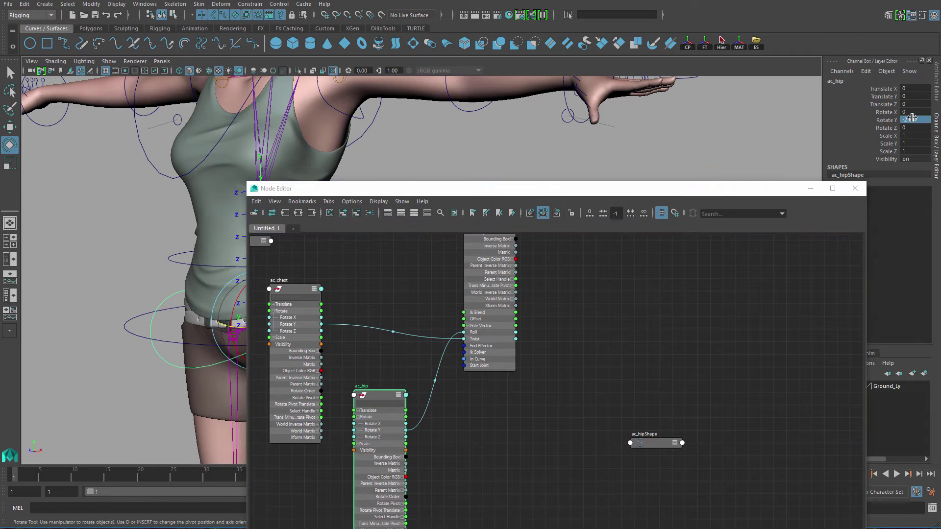
text(0)
key(Return)
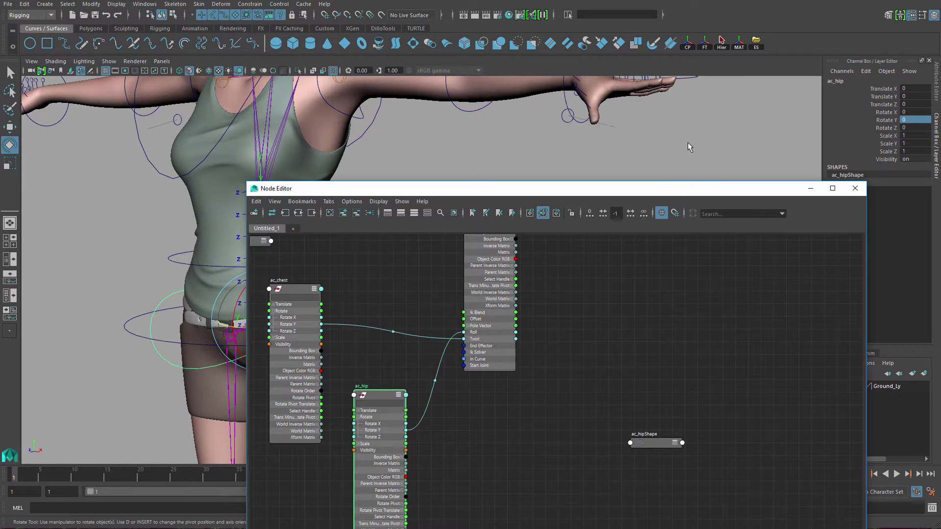
- Reposition the Node Editor and stack ac_hip below ac_chest to clear space before the IK handle node
drag(661, 191, 762, 63)
alt+middle_drag(486, 283, 586, 275)
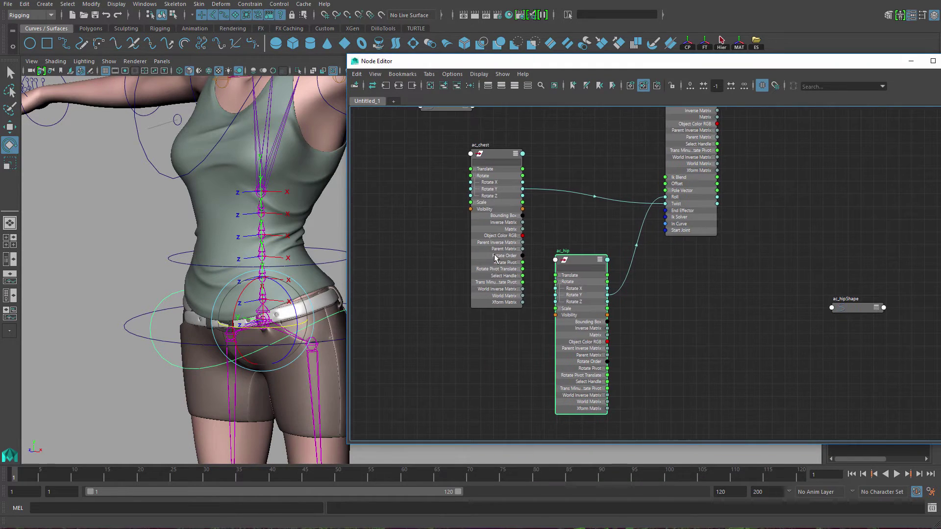
drag(495, 255, 506, 218)
drag(579, 339, 459, 391)
alt+middle_drag(531, 304, 503, 268)
drag(500, 230, 456, 216)
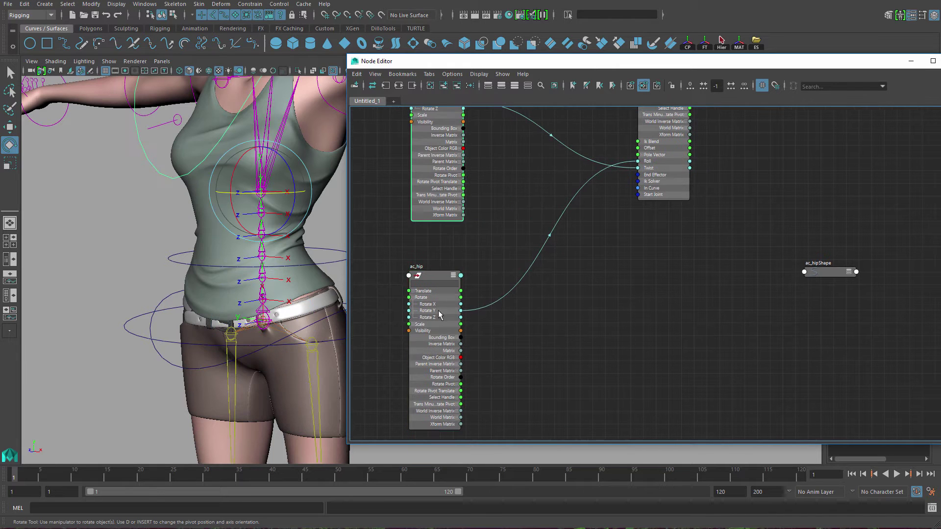
drag(439, 318, 436, 331)
- Create a multiplyDivide node in the graph next to ac_hip
click(498, 343)
key(Tab)
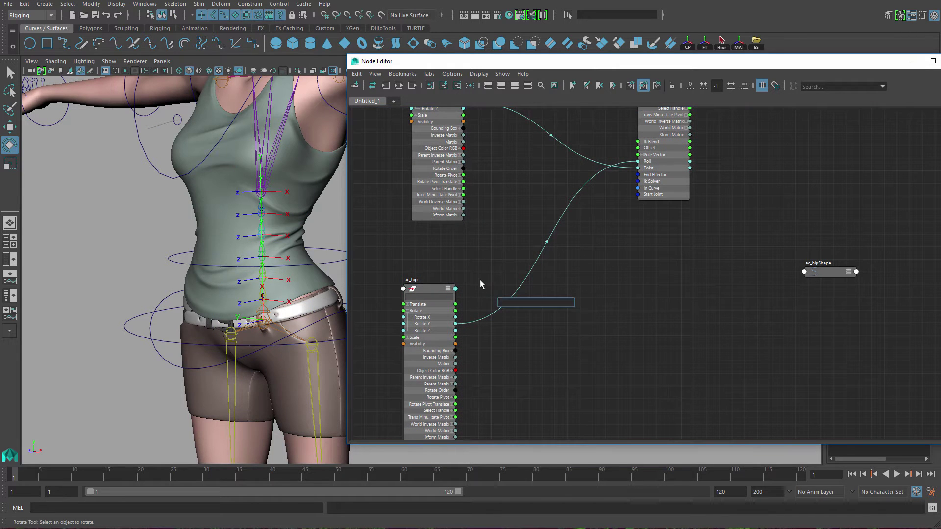
text(M)
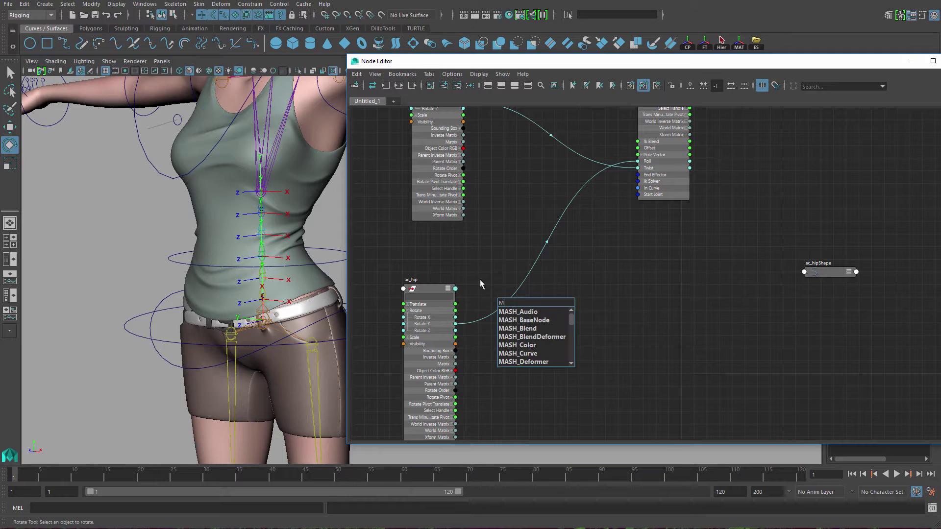
text(u)
key(Down)
key(Down)
key(Down)
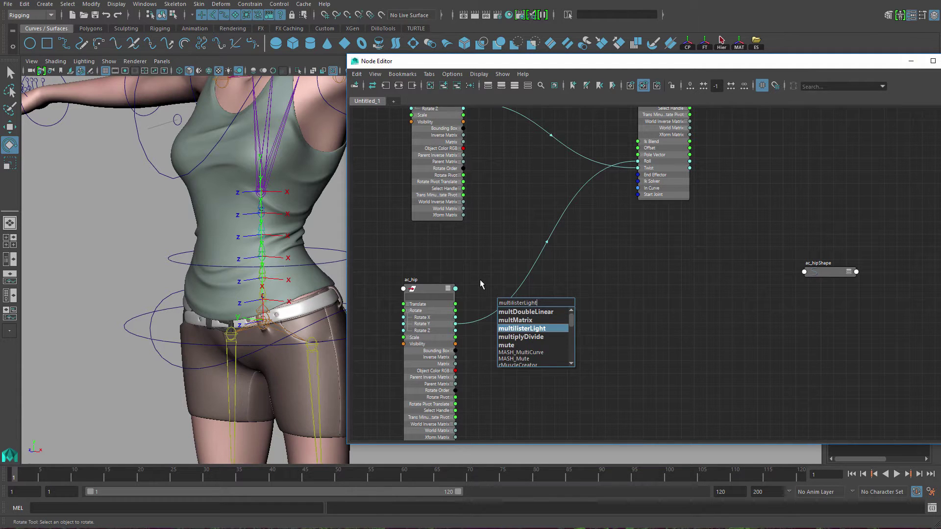
key(Down)
key(Return)
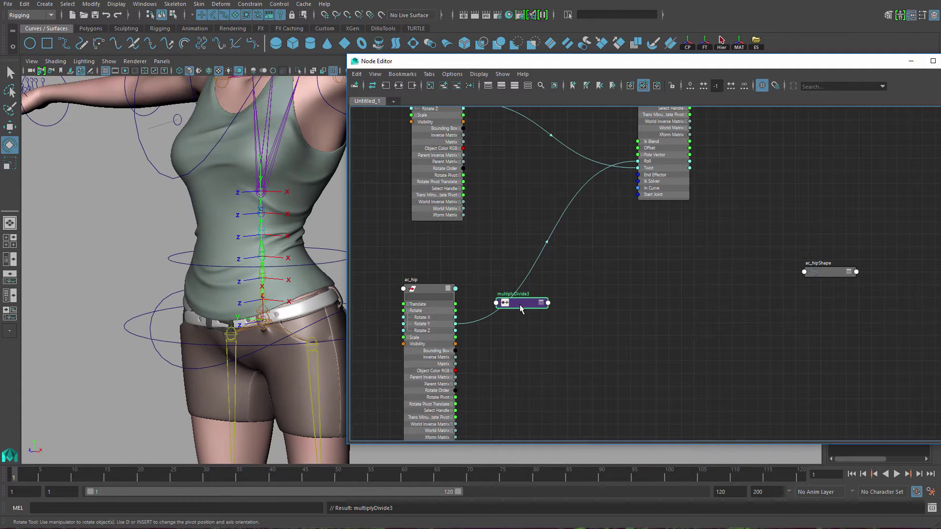
- Show all attributes of the new multiplyDivide node and rename it multiplyDivide_invertTwist
drag(521, 308, 525, 308)
key(3)
double_click(537, 294)
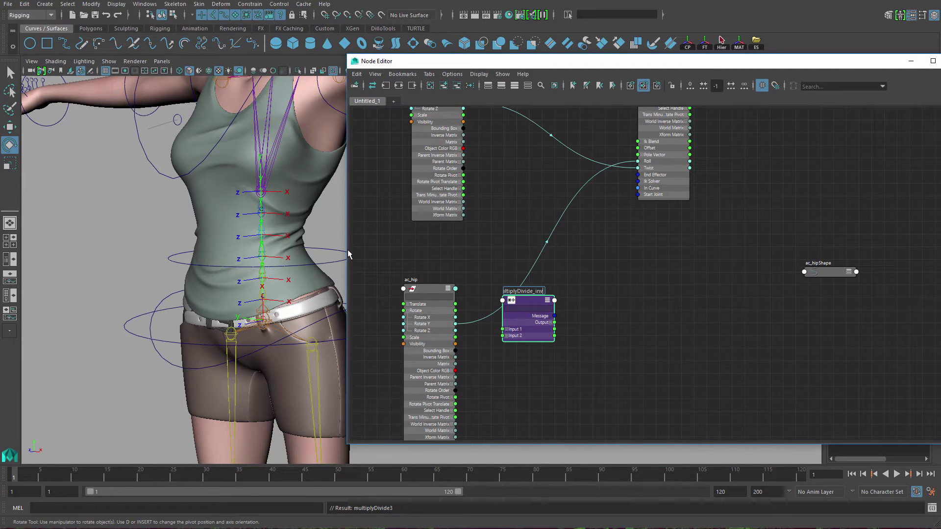
text(_invertTwist)
key(Return)
- Expand both inputs of multiplyDivide_invertTwist and connect Rotate Y of ac_hip to its Input 1X
alt+middle_drag(507, 348, 498, 313)
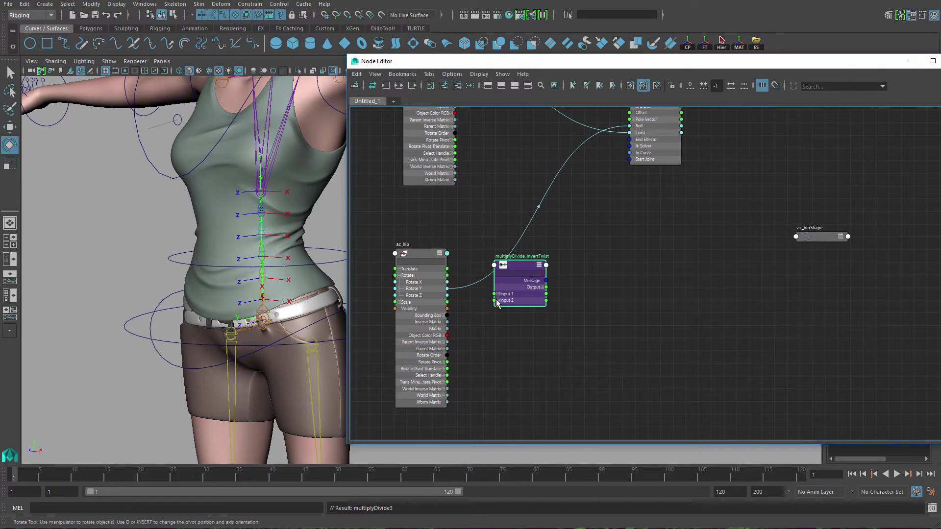
click(497, 294)
click(498, 321)
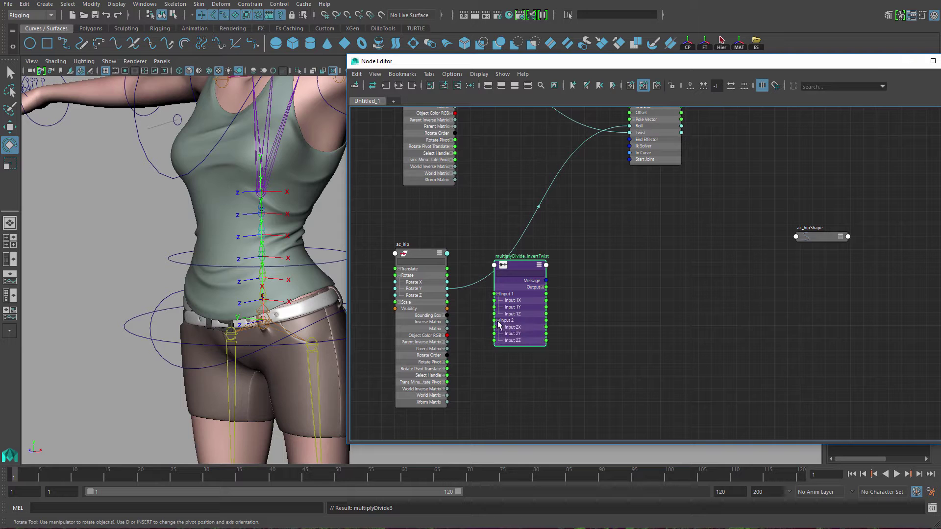
drag(482, 288, 496, 300)
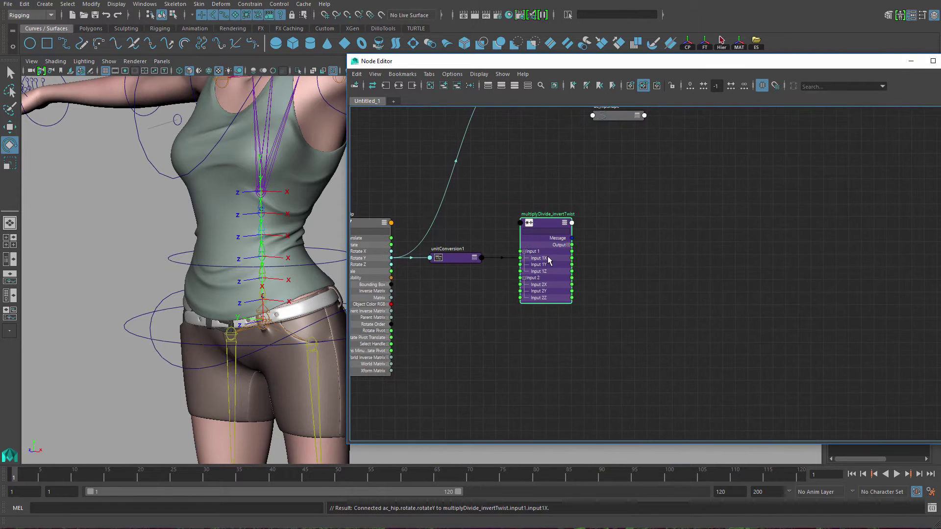
- Set multiplyDivide_invertTwist to the Multiply operation with an X value of -1 for Input 2
double_click(549, 259)
drag(676, 61, 398, 98)
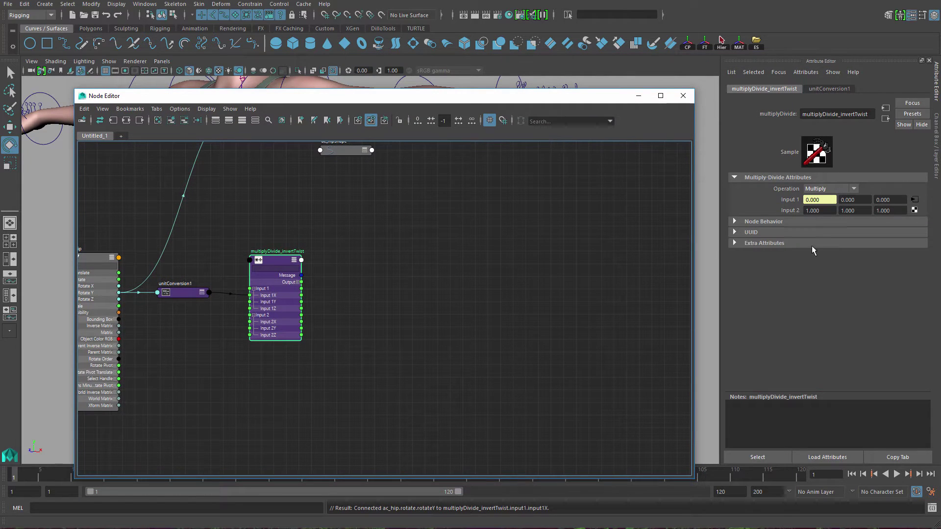
click(837, 188)
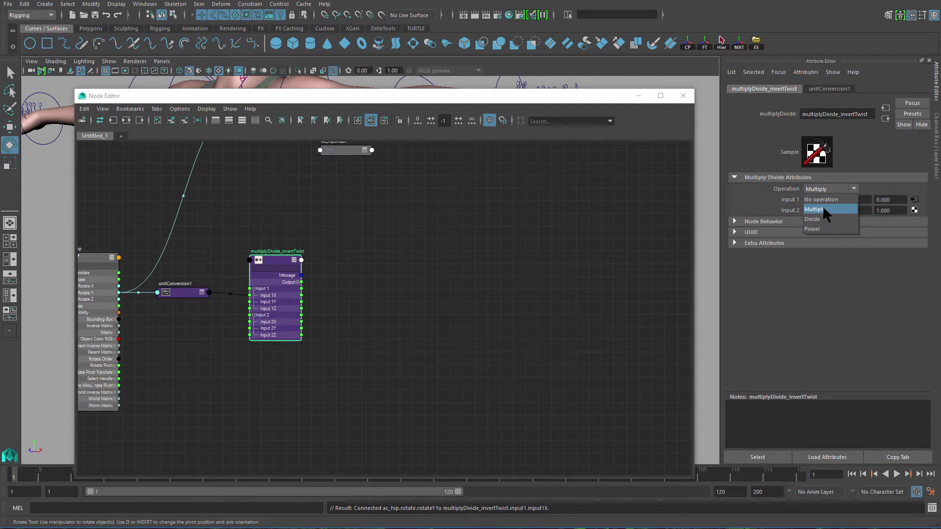
click(823, 205)
click(816, 210)
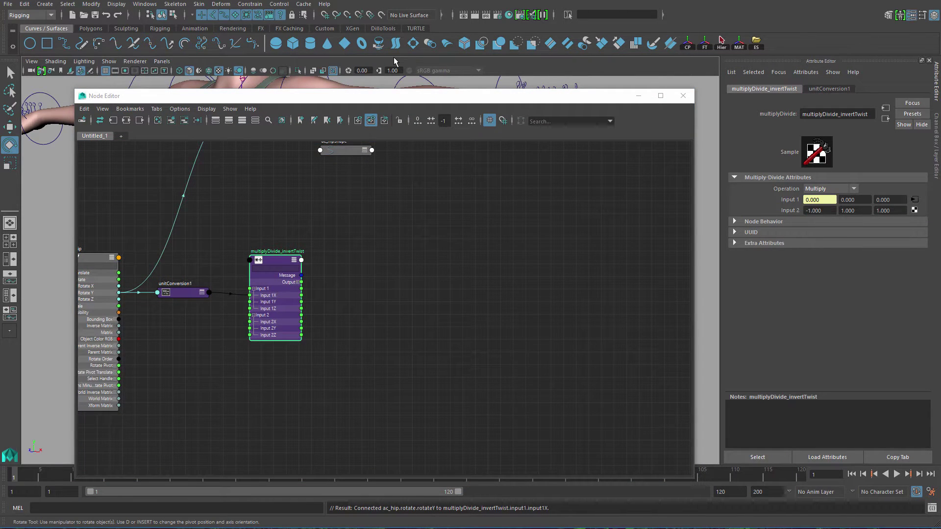
- Spread out ac_hip, multiplyDivide_invertTwist and ikHandle_spine_ik, and shift ac_hipShape out of the way above ac_hip
alt+middle_drag(237, 363, 344, 382)
scroll(344, 381, up, 1)
alt+middle_drag(216, 393, 259, 379)
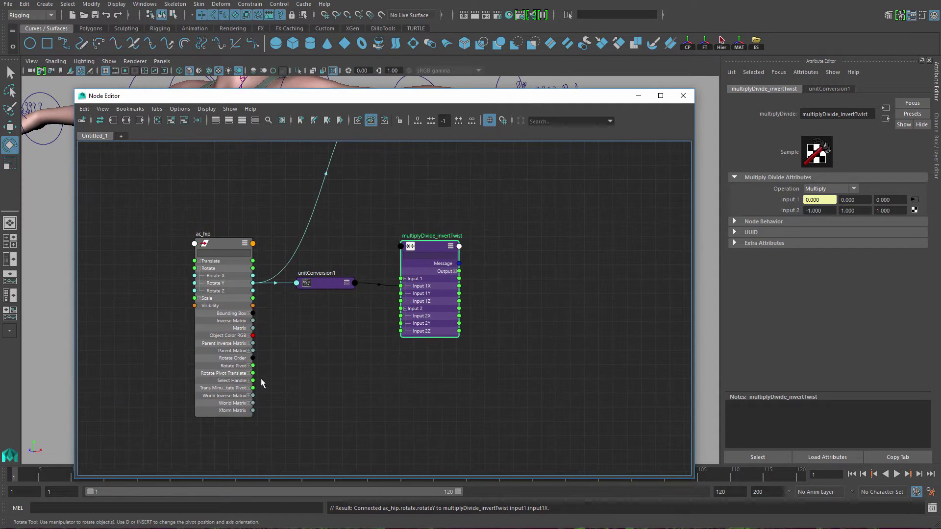
mouse_move(238, 345)
mouse_down()
mouse_move(240, 359)
mouse_move(219, 314)
mouse_move(224, 349)
mouse_up()
click(334, 340)
drag(434, 248, 401, 245)
alt+middle_drag(434, 205, 347, 334)
drag(351, 218, 499, 232)
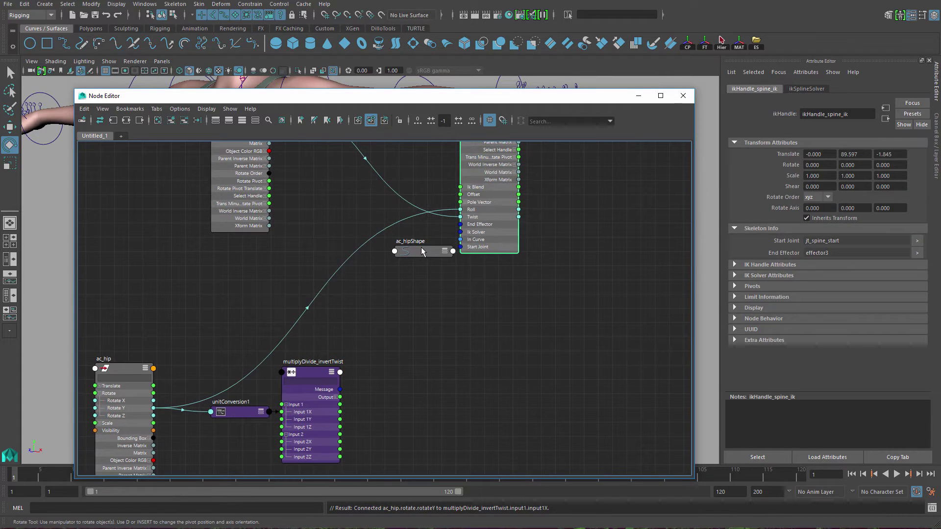
drag(422, 249, 179, 278)
- Expand the output of multiplyDivide_invertTwist and connect Output X to the Twist of ikHandle_spine_ik
click(336, 398)
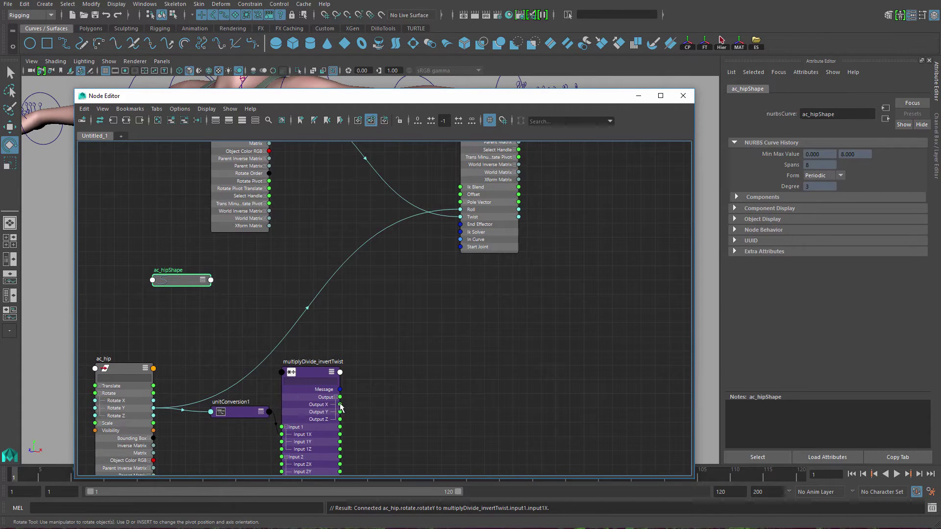
drag(394, 336, 462, 215)
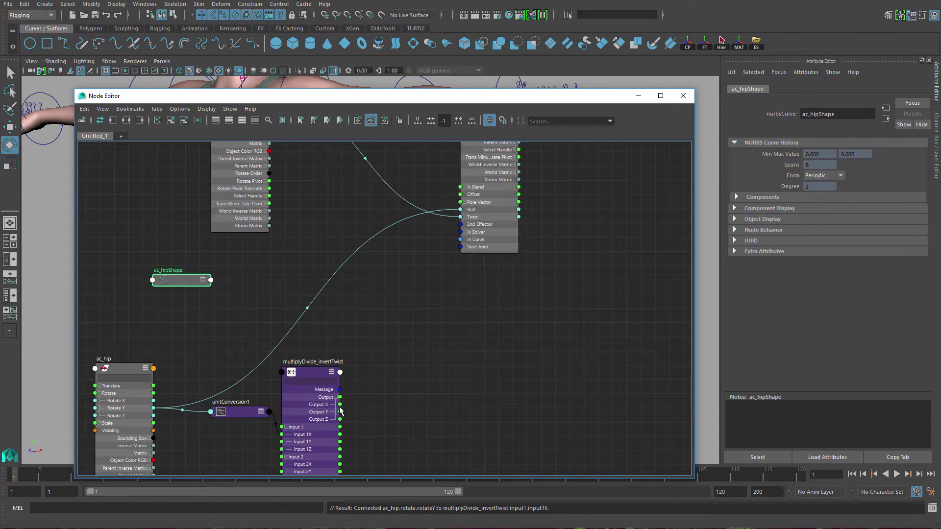
drag(375, 379, 464, 219)
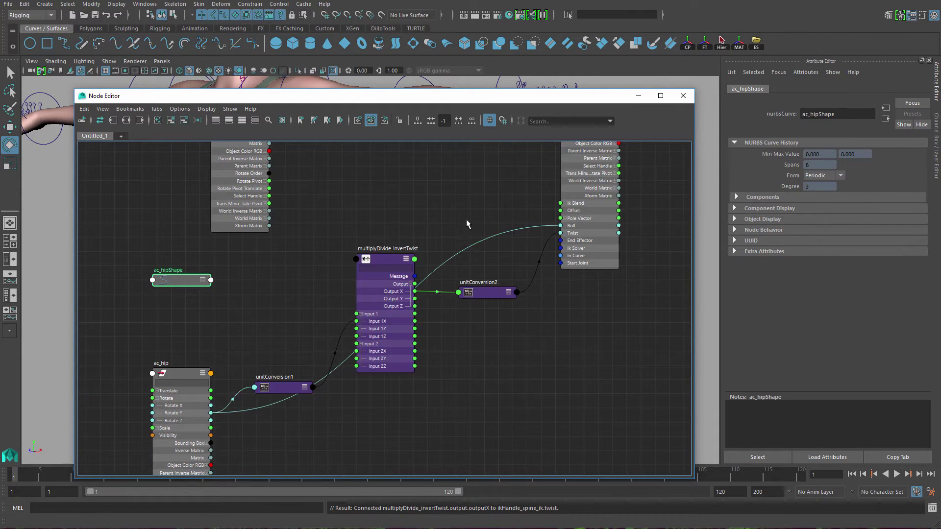
- Tidy the graph by lowering multiplyDivide_invertTwist, unitConversion1 and unitConversion2 and repositioning ac_chest
alt+middle_drag(464, 274, 462, 251)
drag(392, 267, 409, 391)
alt+middle_drag(337, 343, 373, 286)
drag(318, 306, 319, 384)
drag(520, 211, 523, 350)
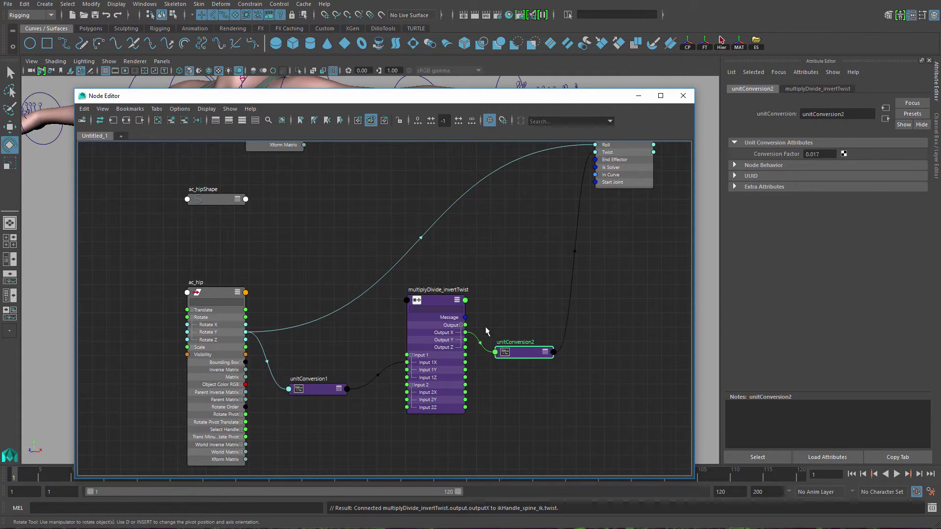
alt+middle_drag(357, 152, 382, 348)
drag(305, 265, 319, 271)
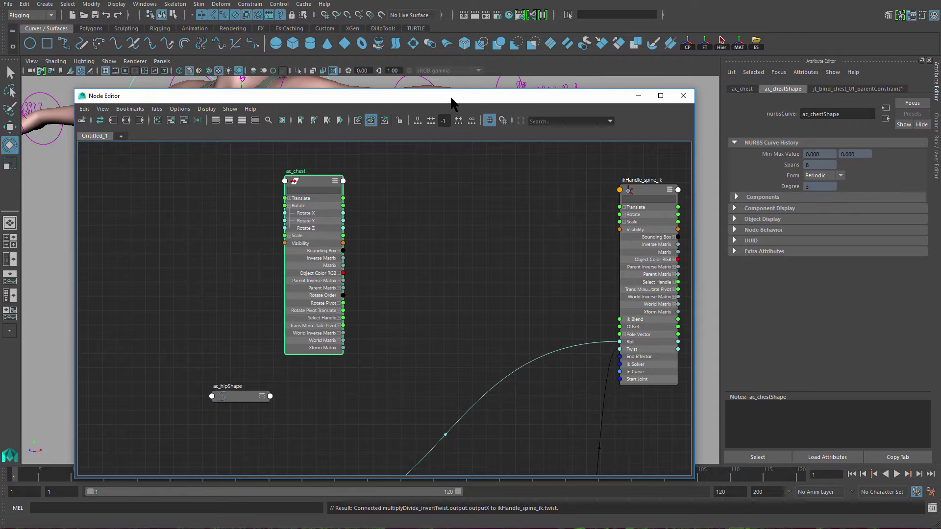
- Uncover the character, rotate the hip control about Y to test the inverted spine twist, and undo the rotation
drag(450, 97, 766, 48)
alt+middle_drag(242, 314, 274, 298)
alt+right_drag(240, 321, 257, 328)
key(q)
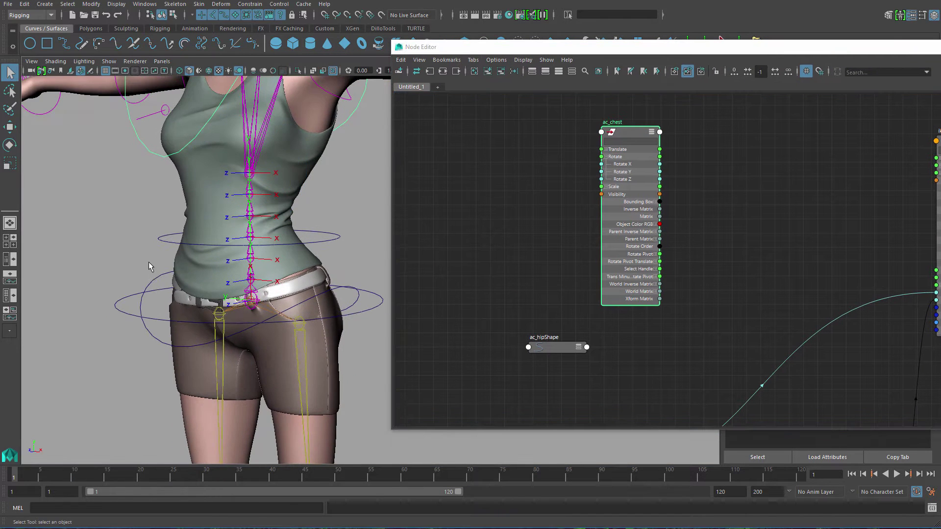
click(160, 276)
key(e)
drag(223, 309, 269, 317)
key(ctrl+z)
key(ctrl+z)
key(ctrl+z)
key(ctrl+z)
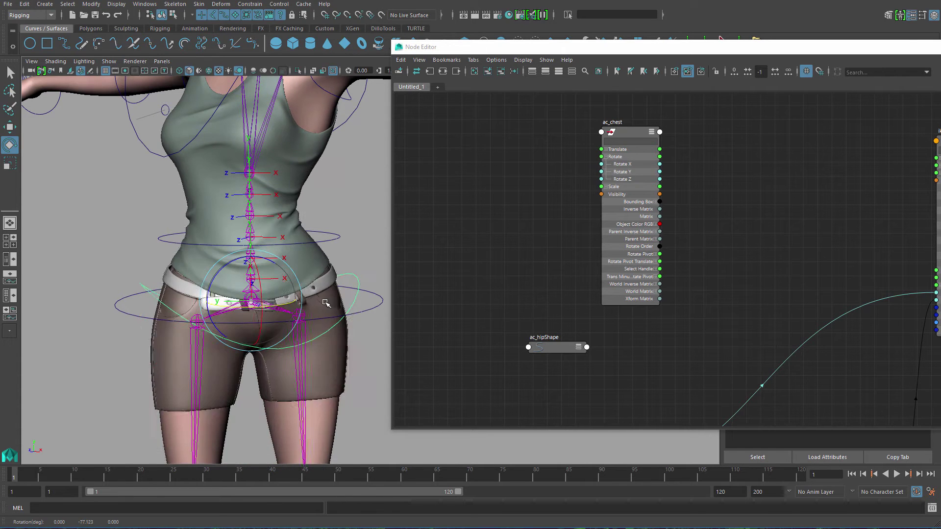
key(ctrl+z)
key(ctrl+z)
alt+middle_drag(487, 272, 485, 283)
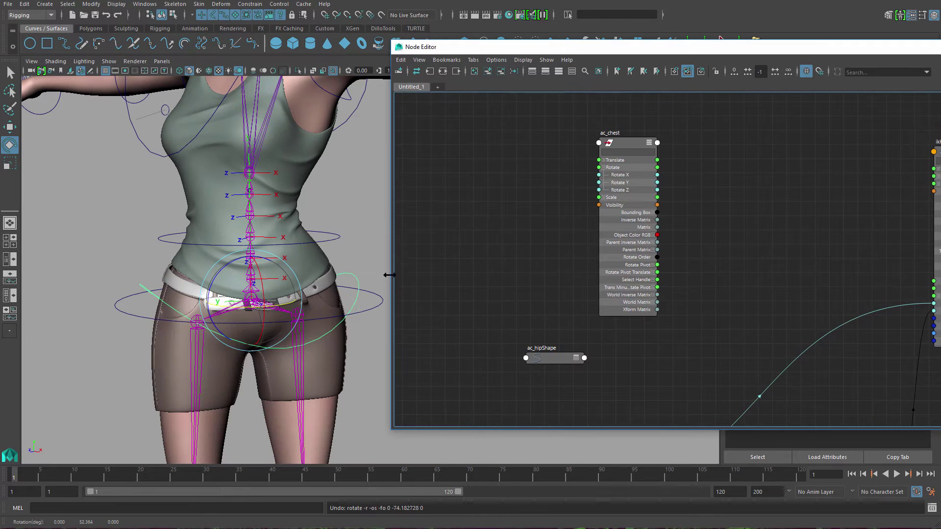
alt+middle_drag(297, 318, 279, 288)
key(ctrl+z)
- Space ac_chest and ikHandle_spine_ik farther apart to make room for another node between them
alt+middle_drag(466, 235, 409, 252)
alt+middle_drag(665, 259, 609, 164)
alt+right_drag(609, 188, 529, 210)
alt+middle_drag(529, 206, 507, 181)
drag(509, 177, 609, 163)
alt+middle_drag(512, 242, 361, 326)
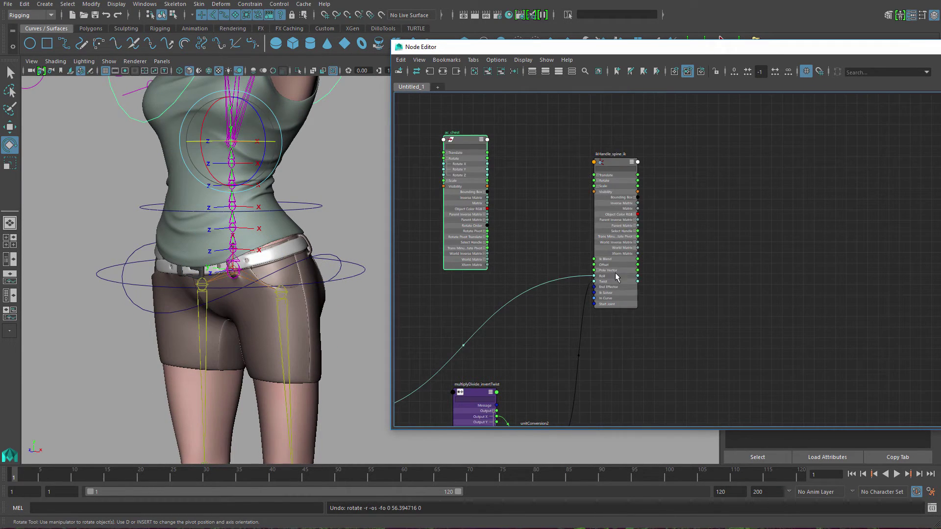
drag(626, 260, 687, 271)
alt+right_drag(473, 390, 603, 314)
- Create a plusMinusAverage node between ac_chest and ikHandle_spine_ik and name it plusMinusAverage_twist_combine
click(589, 246)
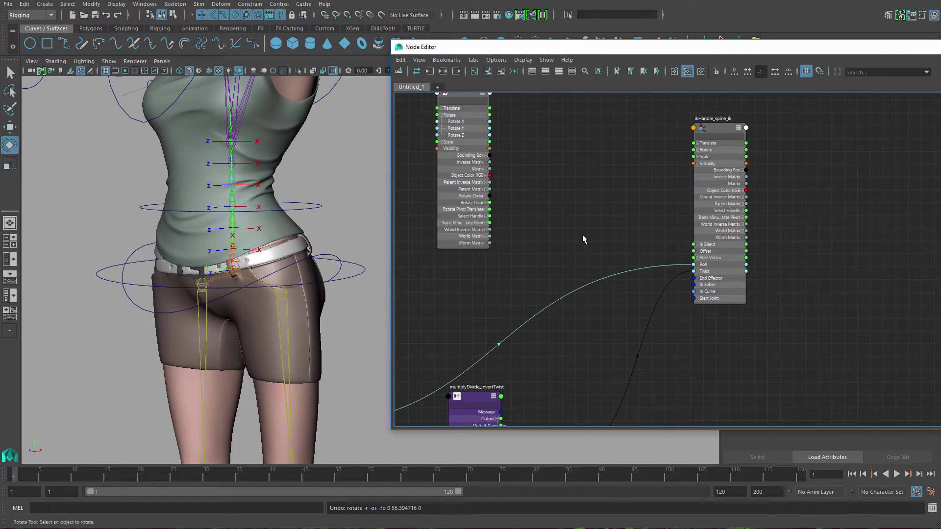
key(Tab)
text(plu)
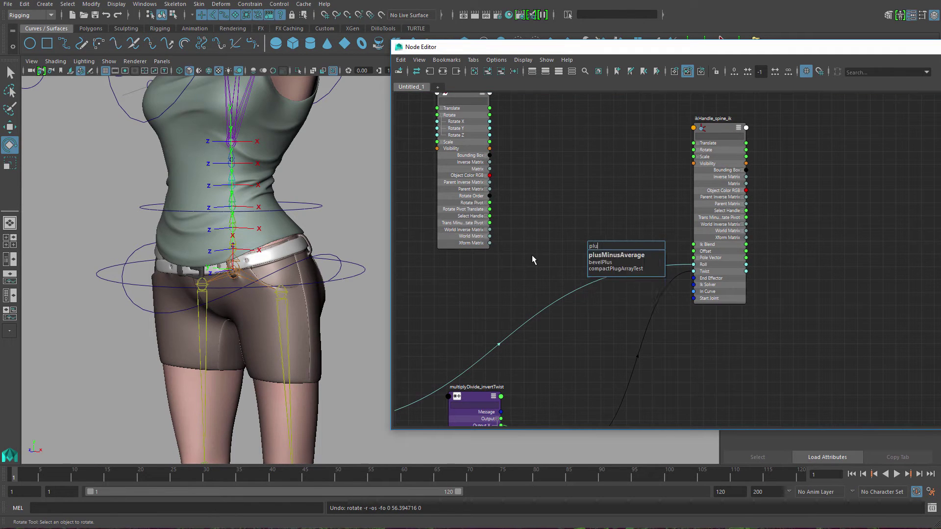
key(Return)
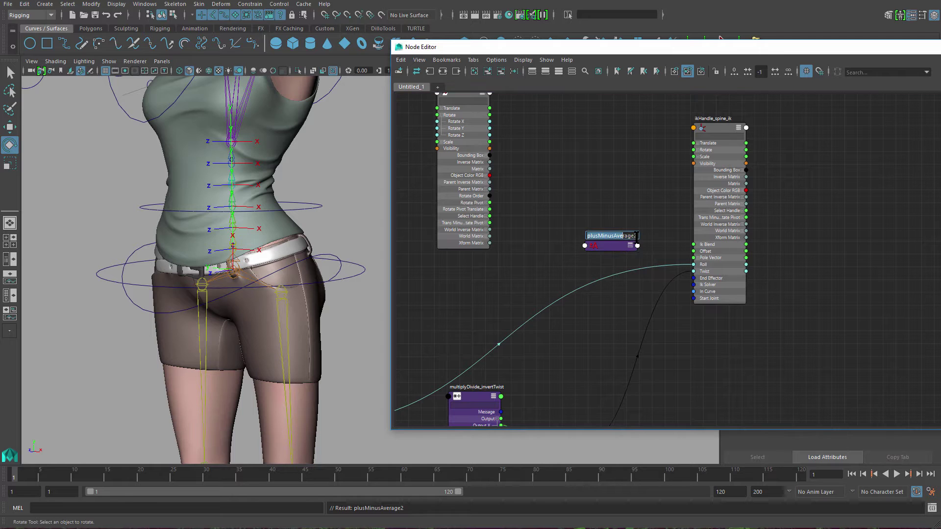
double_click(619, 237)
text(_twist_combine)
key(Return)
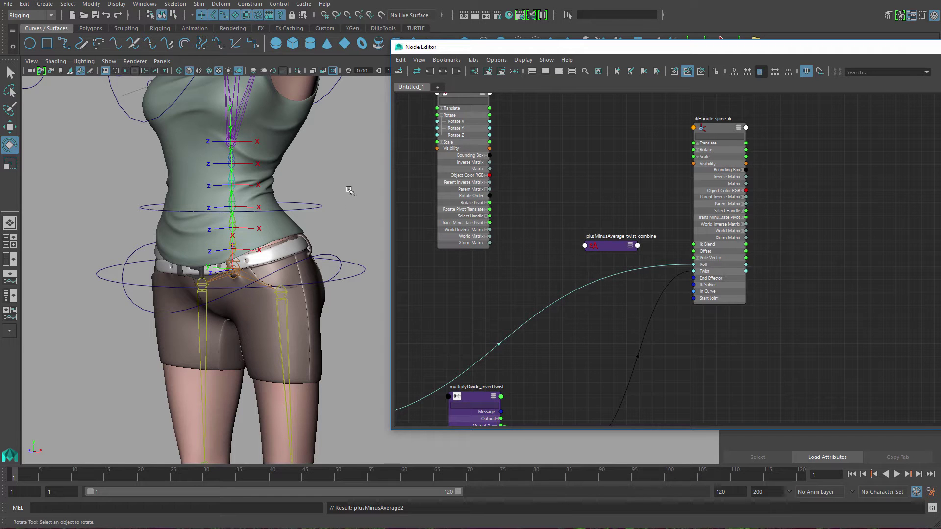
- Show all attributes of plusMinusAverage_twist_combine, expand its Input 1D, and line the node up with ac_chest
click(599, 245)
key(3)
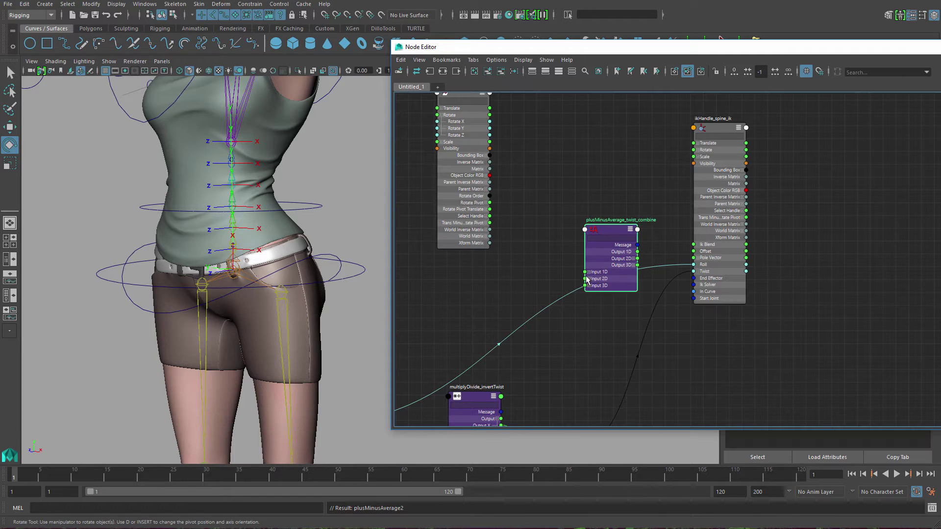
click(589, 273)
alt+middle_drag(540, 258, 534, 259)
drag(460, 188, 449, 216)
mouse_move(512, 208)
alt+middle_down()
mouse_move(592, 194)
mouse_move(517, 203)
alt+middle_up()
drag(628, 236, 630, 194)
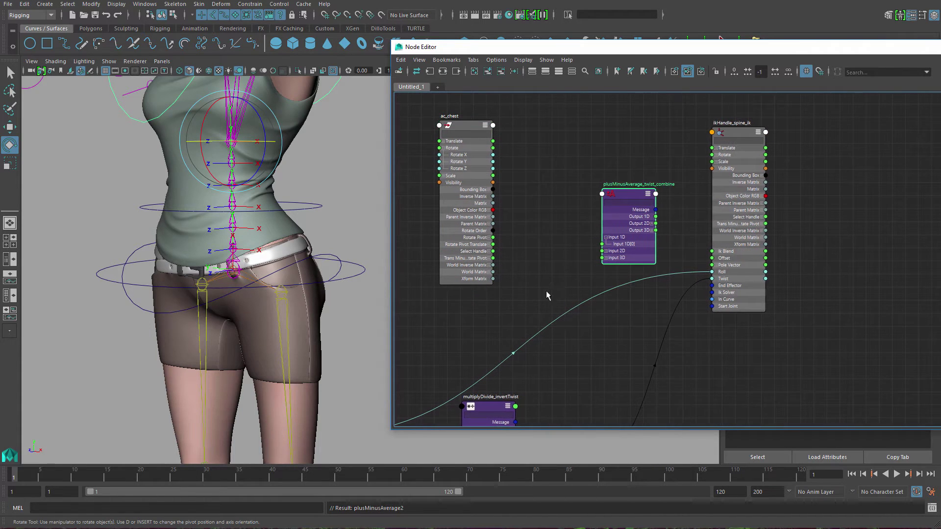
scroll(547, 296, up, 1)
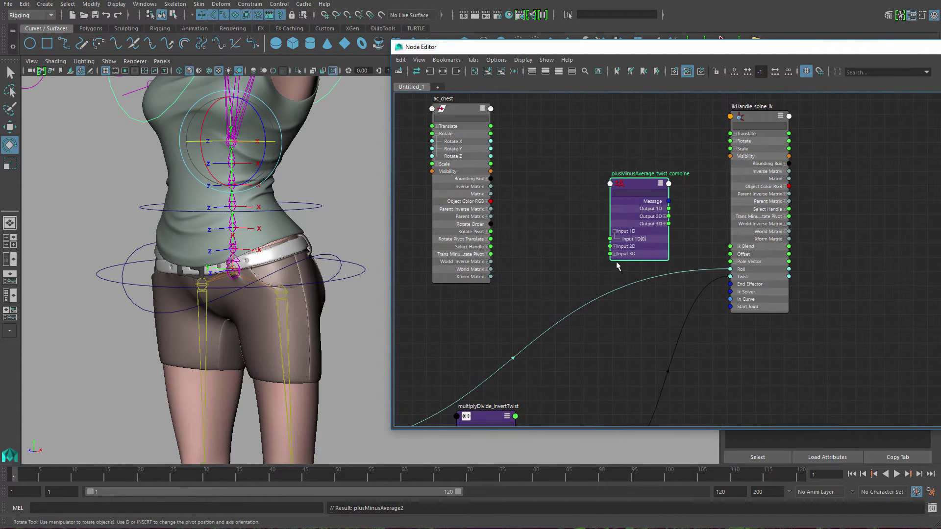
- Connect Rotate Y of ac_chest to Input 1D[0] of plusMinusAverage_twist_combine and reposition the combine node
click(503, 146)
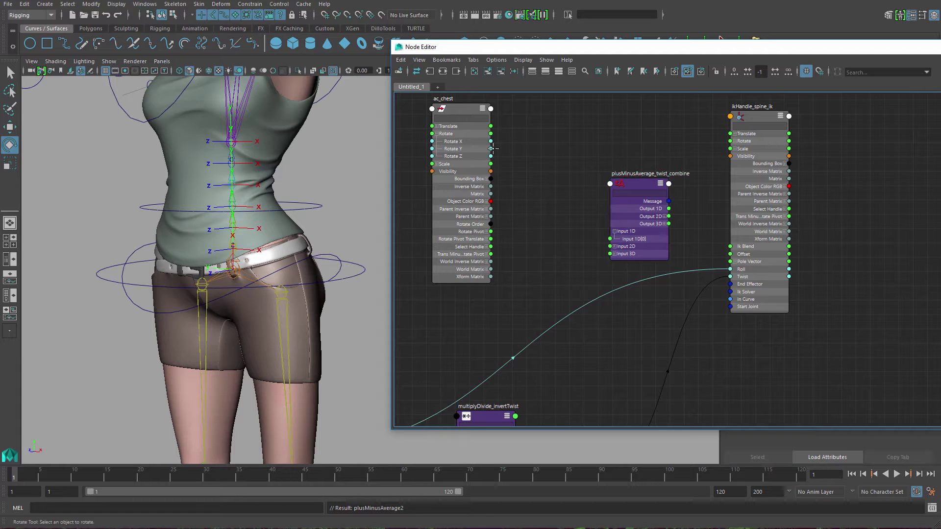
drag(556, 196, 613, 239)
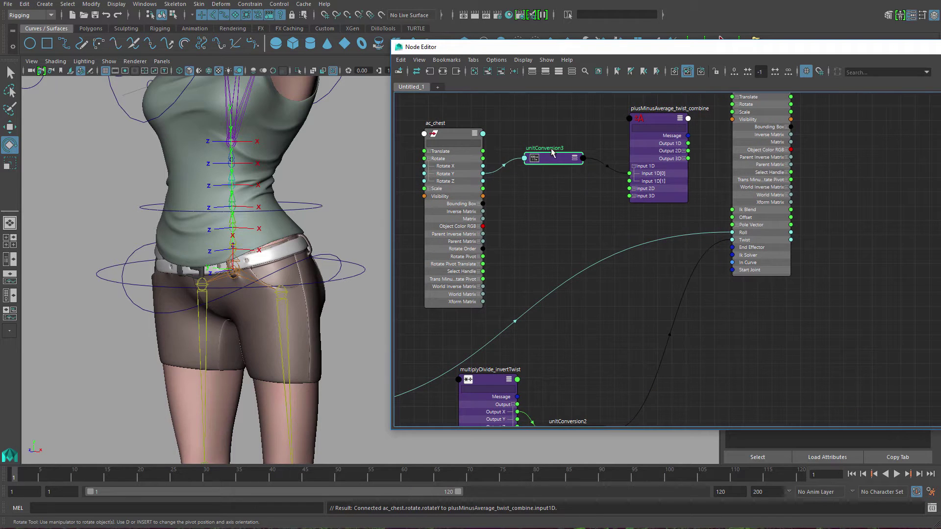
drag(656, 163, 655, 210)
alt+middle_drag(655, 211, 678, 157)
alt+right_drag(677, 157, 670, 184)
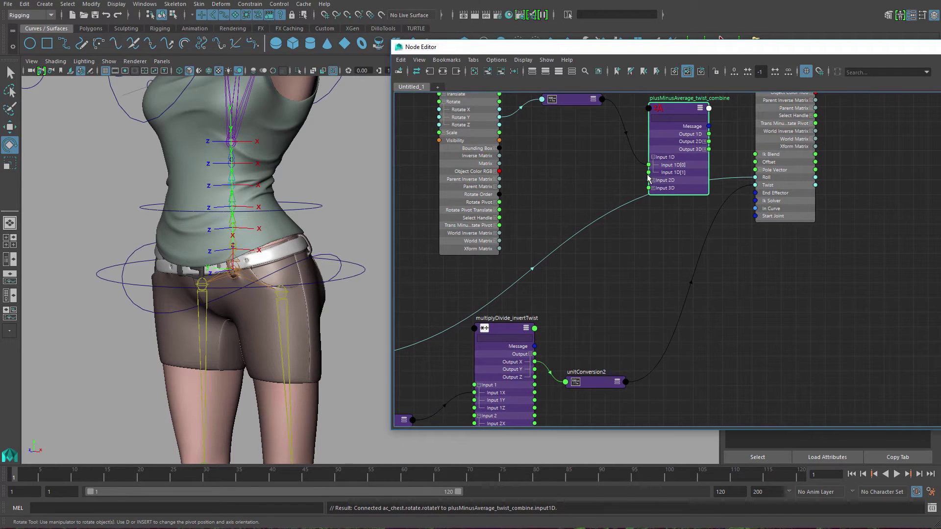
- Delete unitConversion2 to break the direct Twist connection, and reposition multiplyDivide_invertTwist beside unitConversion1
click(622, 386)
key(Delete)
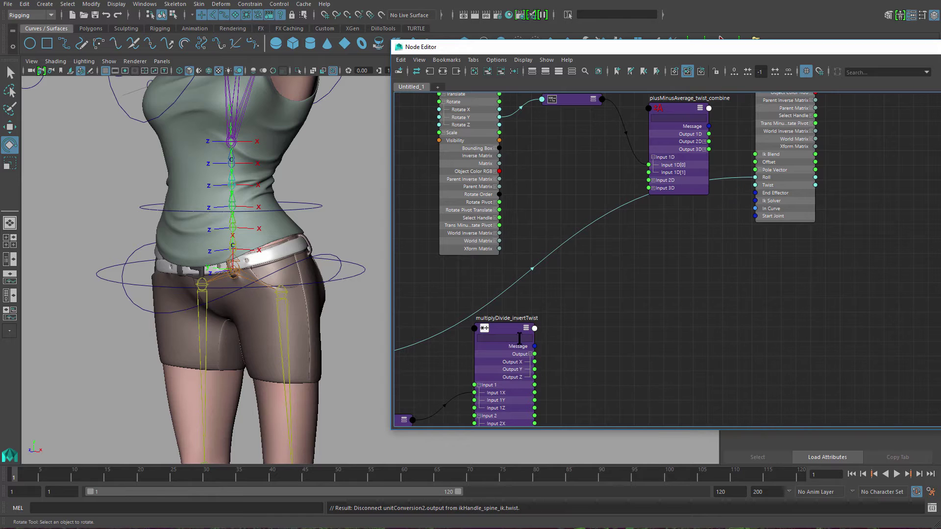
drag(531, 378, 523, 365)
alt+middle_drag(557, 338, 626, 282)
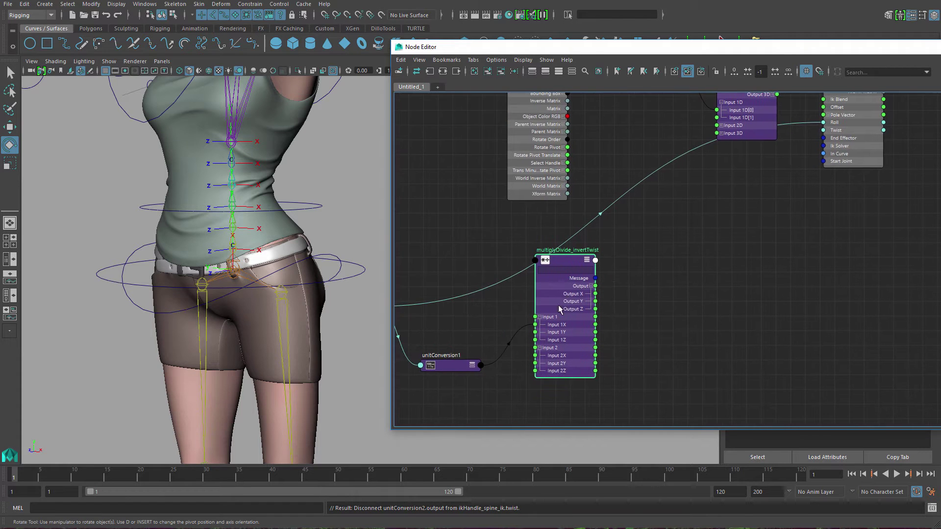
alt+middle_drag(558, 304, 552, 310)
drag(555, 289, 549, 319)
alt+middle_drag(501, 329, 688, 303)
click(522, 330)
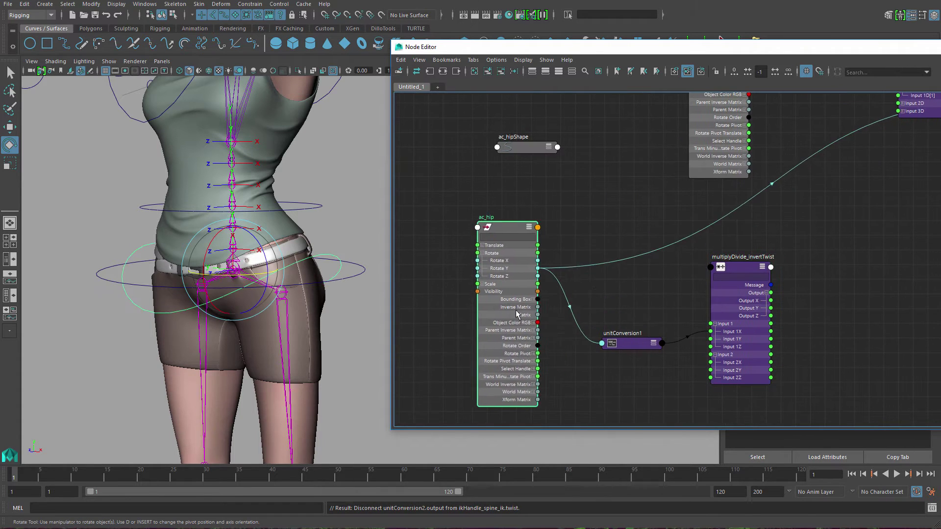
- Connect Output X of multiplyDivide_invertTwist to Input 1D[1] of plusMinusAverage_twist_combine
alt+middle_drag(765, 330, 529, 409)
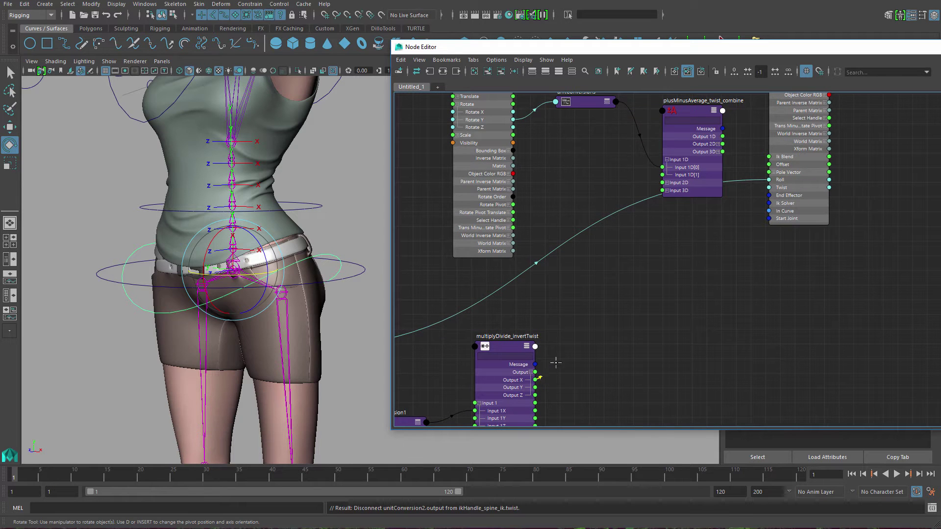
drag(555, 363, 670, 173)
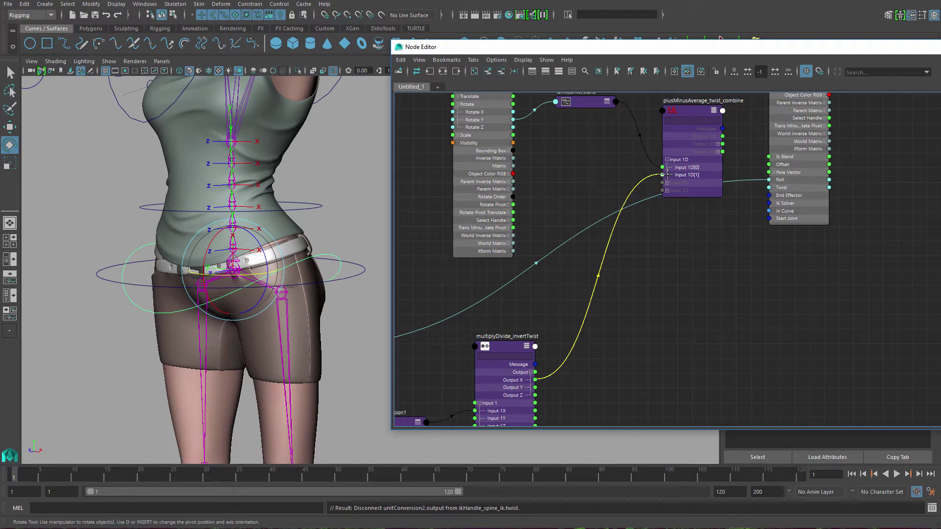
drag(669, 206, 668, 202)
- Uncover the attributes of plusMinusAverage_twist_combine and check its Operation setting
alt+middle_drag(686, 270, 572, 365)
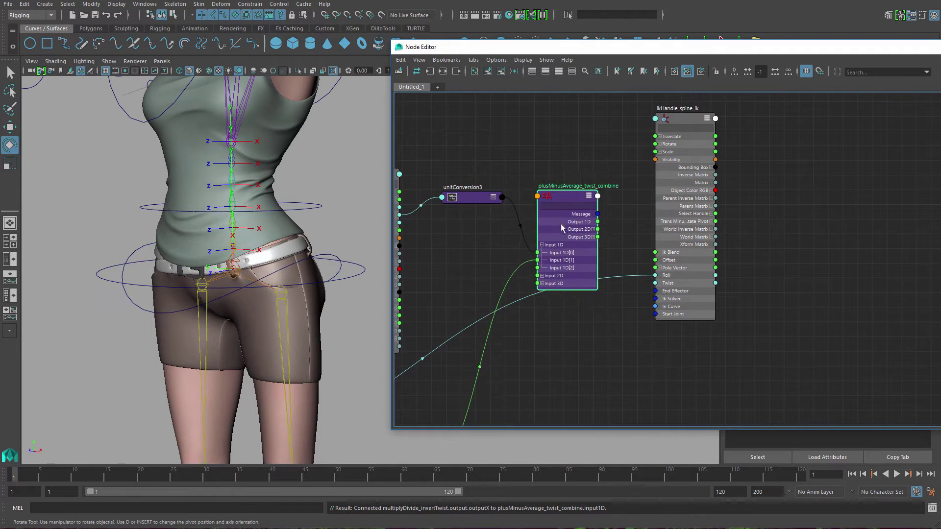
click(576, 240)
drag(796, 47, 414, 52)
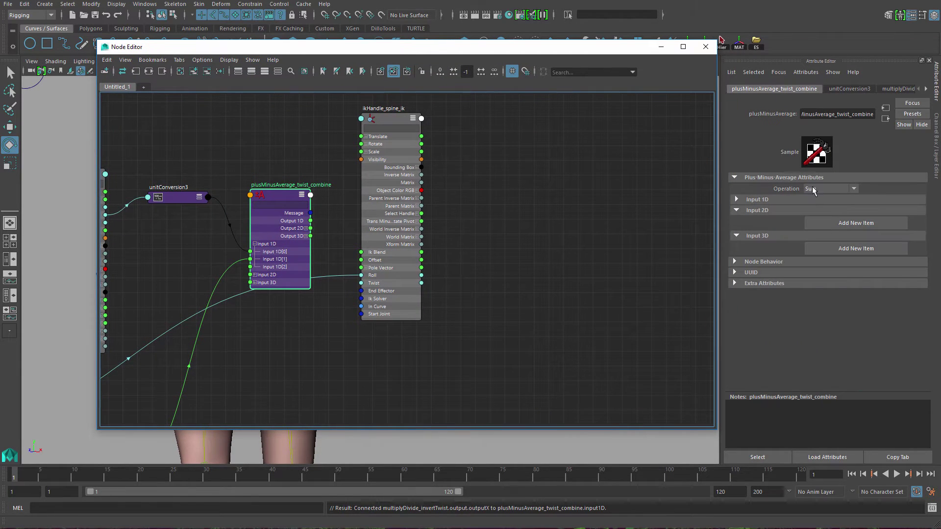
alt+middle_drag(288, 259, 402, 249)
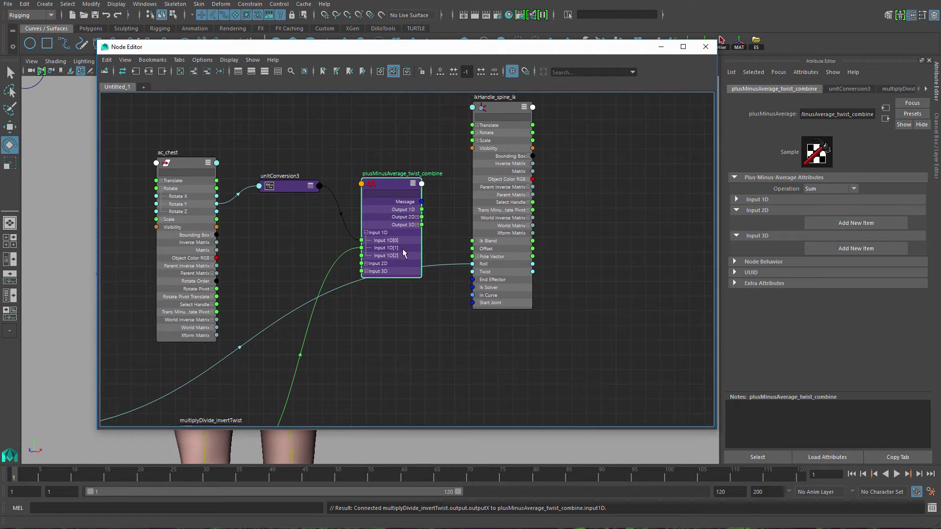
- Connect Output 1D of plusMinusAverage_twist_combine to the Twist attribute of ikHandle_spine_ik
drag(402, 243, 410, 253)
alt+middle_drag(348, 175, 421, 77)
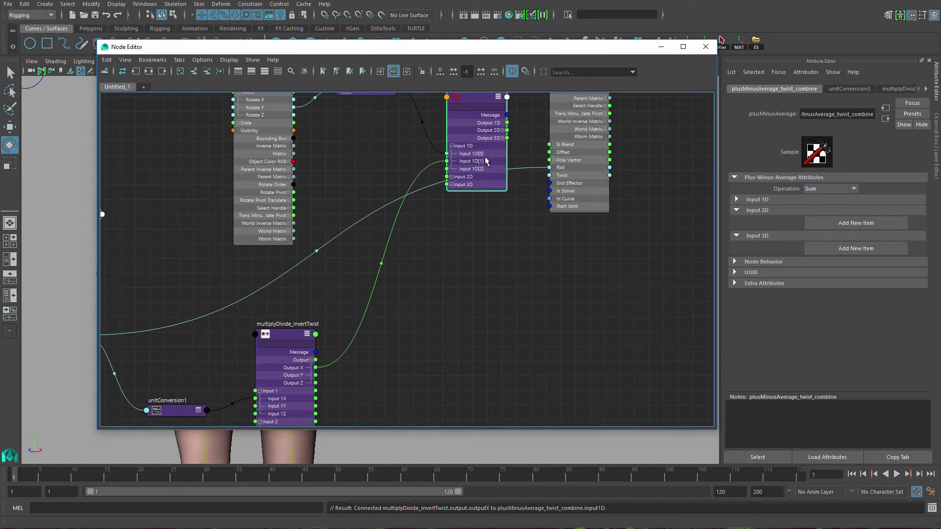
drag(485, 161, 481, 180)
alt+middle_drag(450, 268, 409, 349)
scroll(477, 363, up, 1)
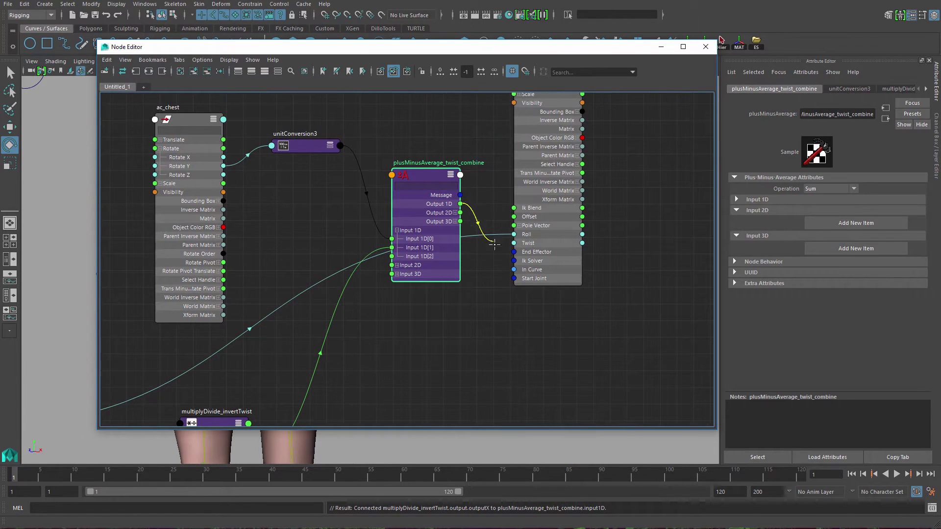
drag(494, 244, 514, 243)
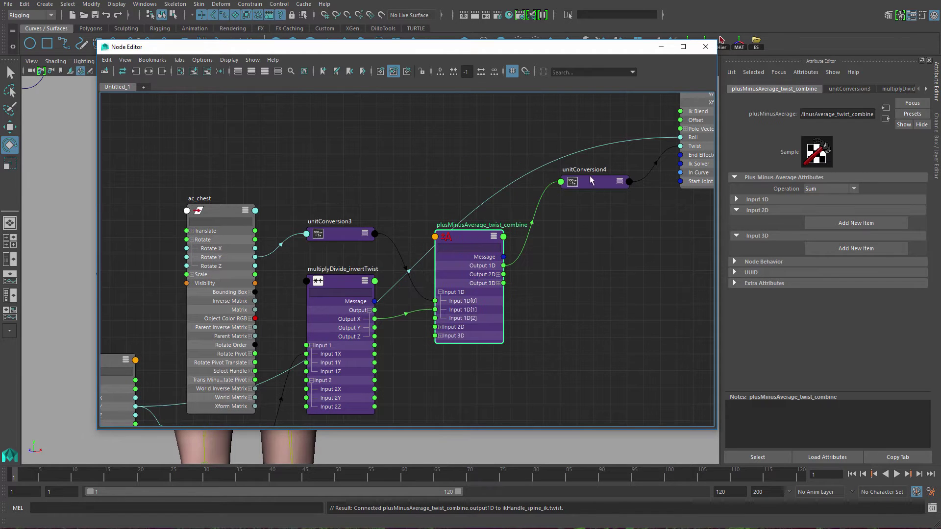
- Tidy the node graph by repositioning unitConversion4, multiplyDivide_invertTwist, ac_hip and unitConversion1
drag(592, 181, 595, 293)
drag(445, 264, 478, 313)
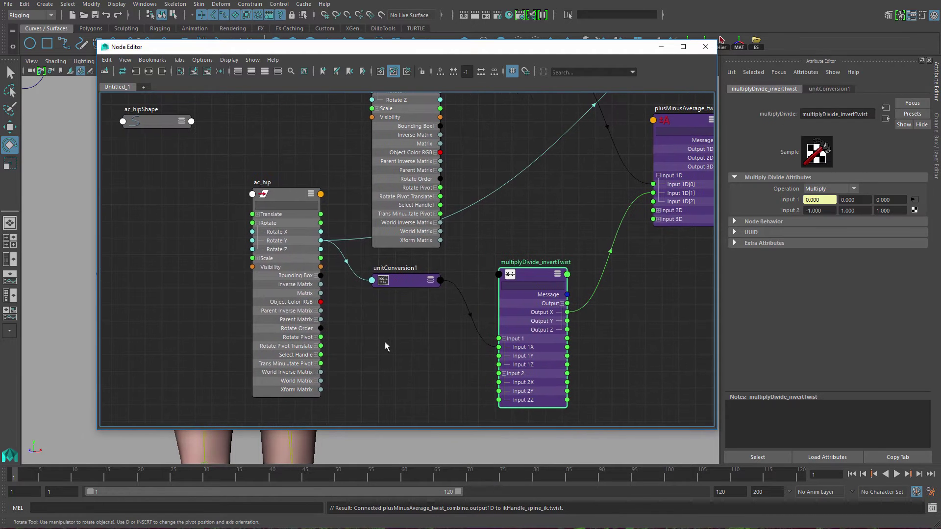
click(273, 352)
drag(273, 352, 268, 387)
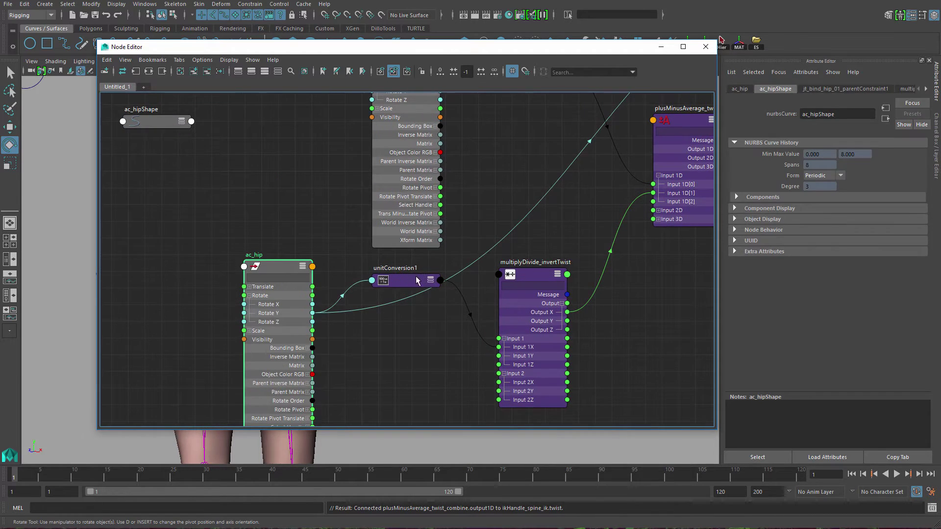
drag(418, 280, 409, 375)
- Reposition the ac_chest node and unitConversion3 so the chest branch of the network reads clearly
scroll(400, 350, down, 2)
alt+middle_drag(412, 180, 406, 260)
drag(383, 241, 339, 176)
scroll(426, 219, down, 3)
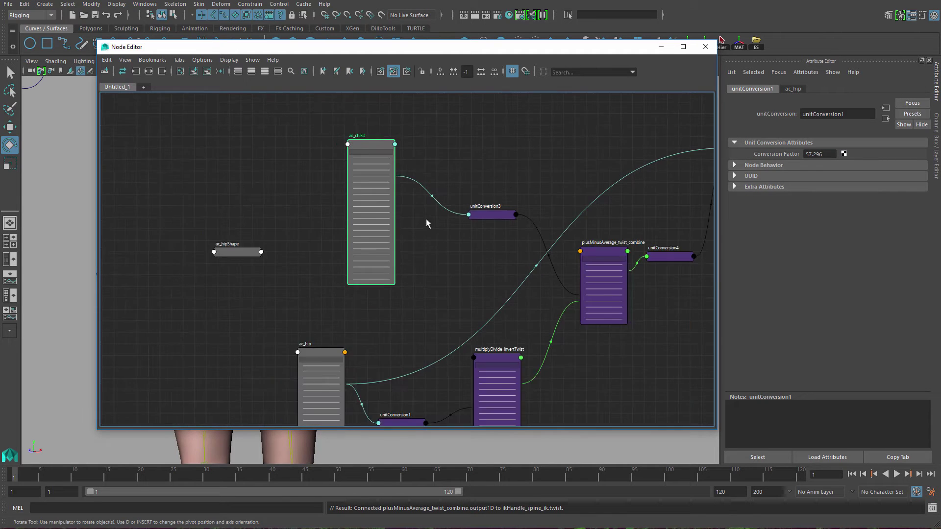
alt+middle_drag(426, 219, 391, 189)
drag(438, 189, 458, 203)
alt+middle_drag(504, 162, 523, 154)
- Minimize the Node Editor and test the spine twist by rotating ac_hip and ac_chest around Y, undoing the rotations
click(662, 47)
alt+middle_drag(369, 258, 516, 293)
click(476, 309)
drag(416, 314, 368, 297)
alt+middle_drag(363, 203, 386, 280)
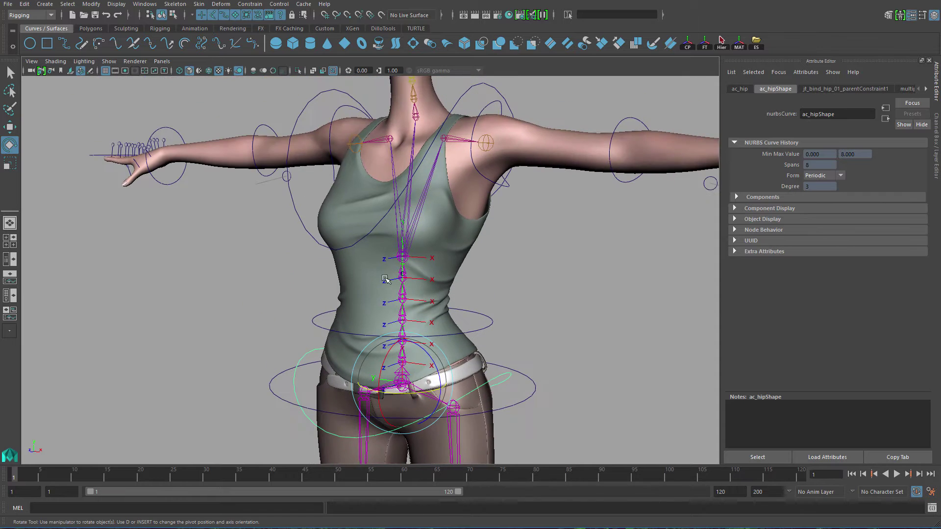
click(306, 201)
drag(416, 258, 439, 265)
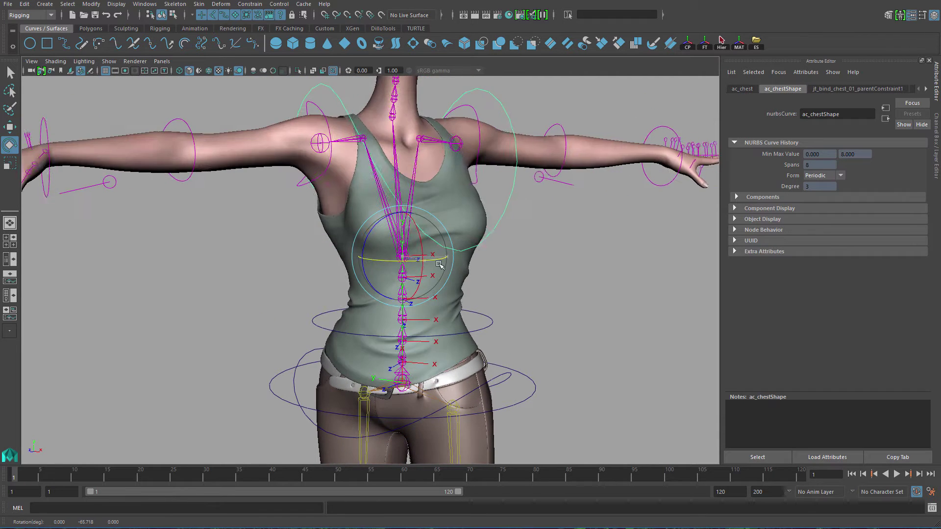
key(ctrl+z)
- Test rotating the ac_center_of_gravity control around Y, and undo the rotation
click(507, 371)
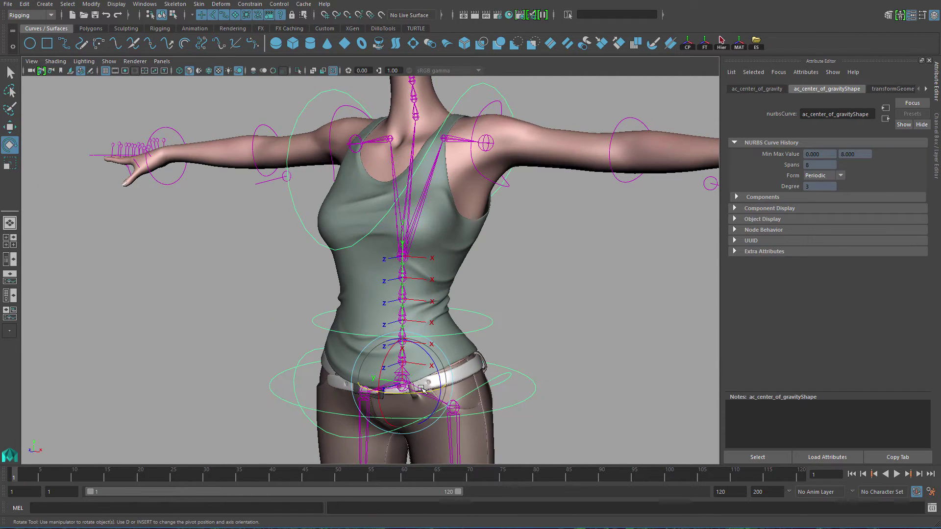
drag(421, 390, 368, 386)
key(ctrl+z)
key(q)
- Test the combined twist by rotating ac_hip about -44 degrees around Y and ac_chest in both directions, and undo all rotations
click(479, 408)
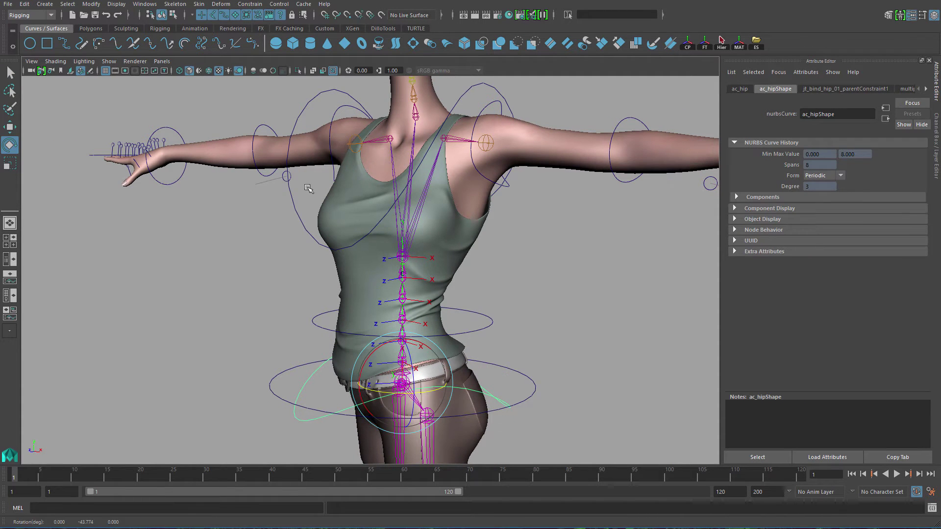
click(313, 239)
drag(375, 264, 429, 302)
key(ctrl+z)
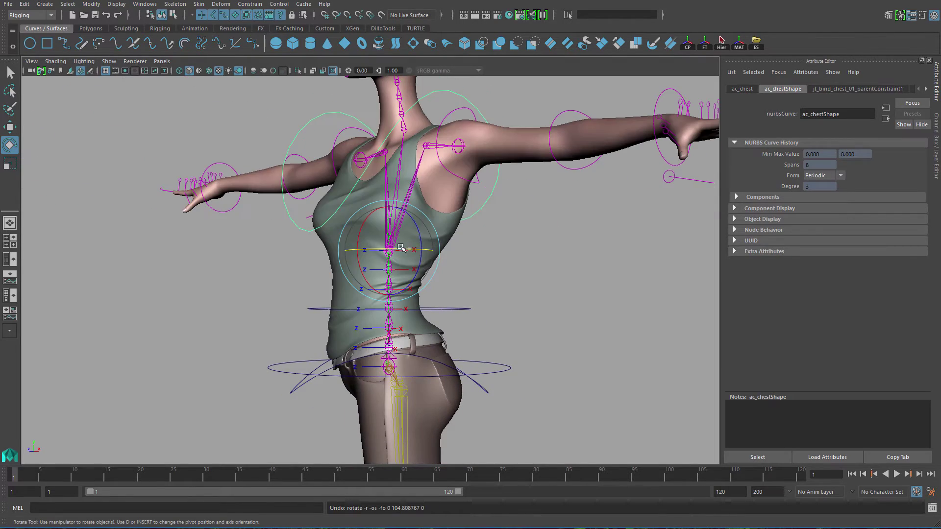
drag(401, 248, 395, 323)
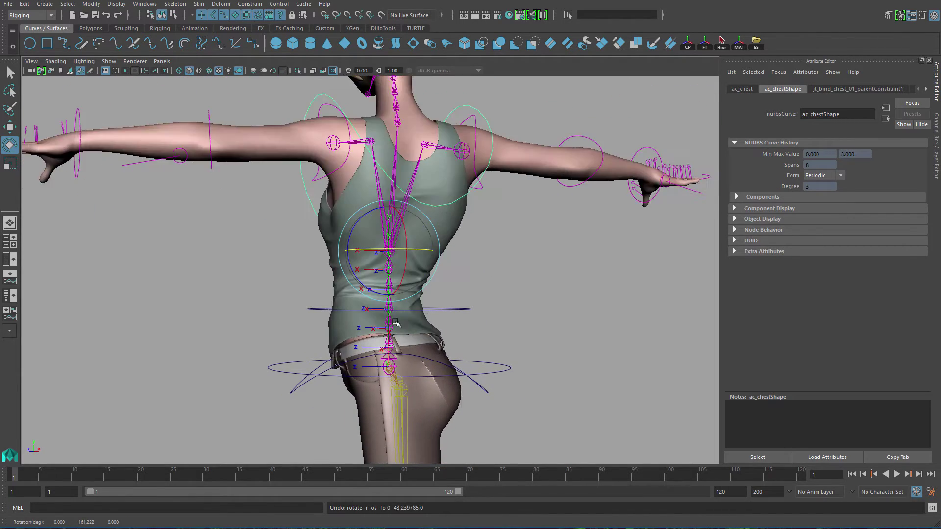
key(ctrl+z)
key(ctrl+z)
key(ctrl+z)
alt+drag(481, 325, 547, 288)
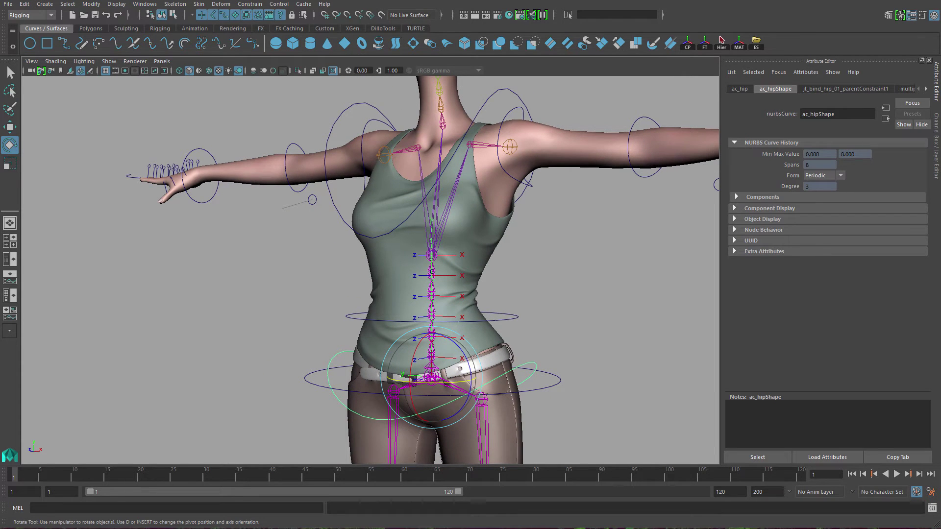
- Return to the Node Editor and review the spine twist node network
key(alt+Tab)
drag(579, 51, 607, 49)
alt+middle_drag(552, 215, 530, 271)
scroll(600, 181, up, 1)
alt+middle_drag(599, 181, 600, 187)
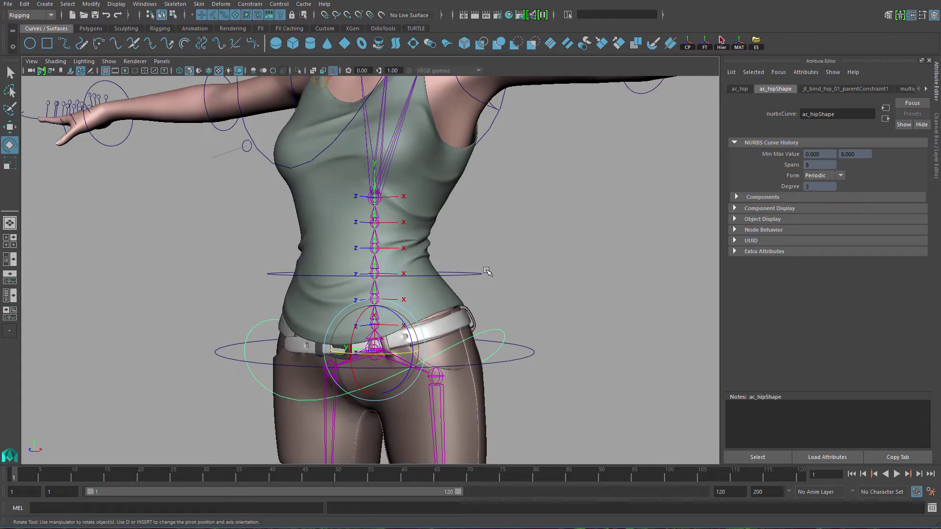
- Select the ac_spine control around the waist and activate the Move tool
alt+drag(486, 271, 465, 263)
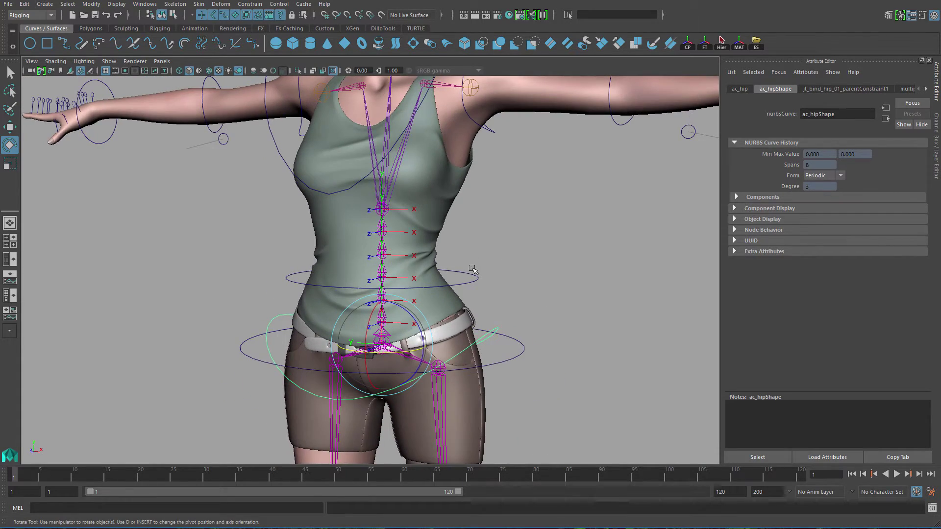
alt+middle_drag(466, 263, 489, 275)
alt+right_drag(489, 275, 472, 281)
key(q)
click(474, 288)
alt+middle_drag(485, 299, 495, 315)
alt+right_drag(495, 315, 473, 281)
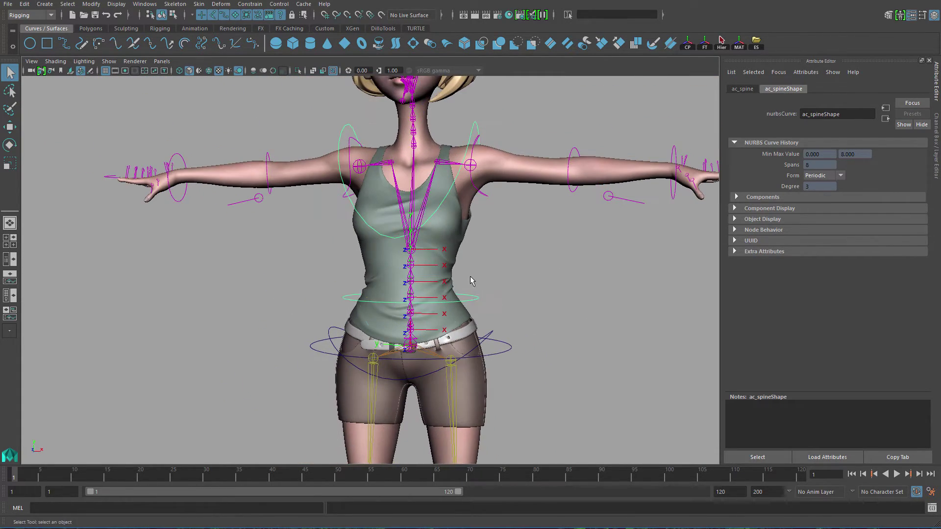
drag(443, 269, 483, 294)
key(ctrl+z)
alt+right_drag(483, 294, 504, 315)
alt+drag(505, 316, 512, 309)
key(w)
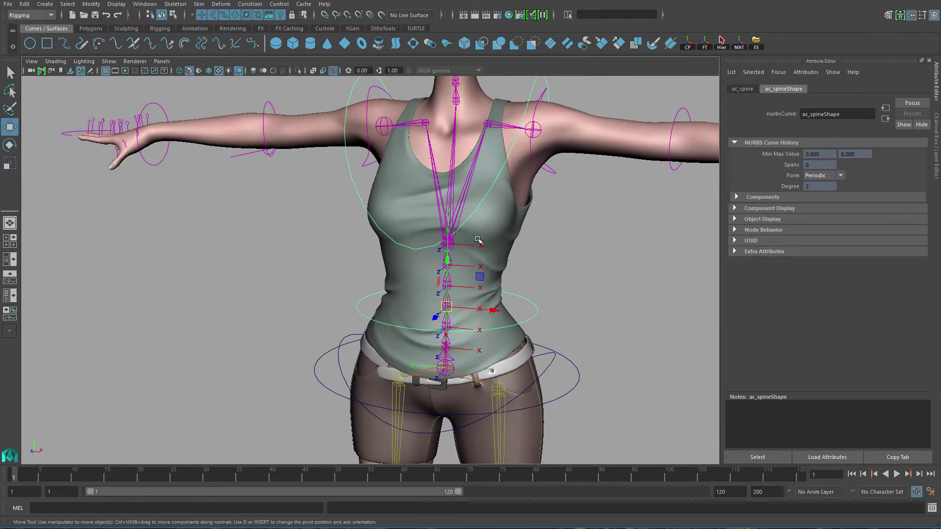
- Test moving the ac_spine control sideways about 10.5 units along X, and undo the move
alt+right_drag(479, 240, 544, 280)
click(544, 280)
click(512, 320)
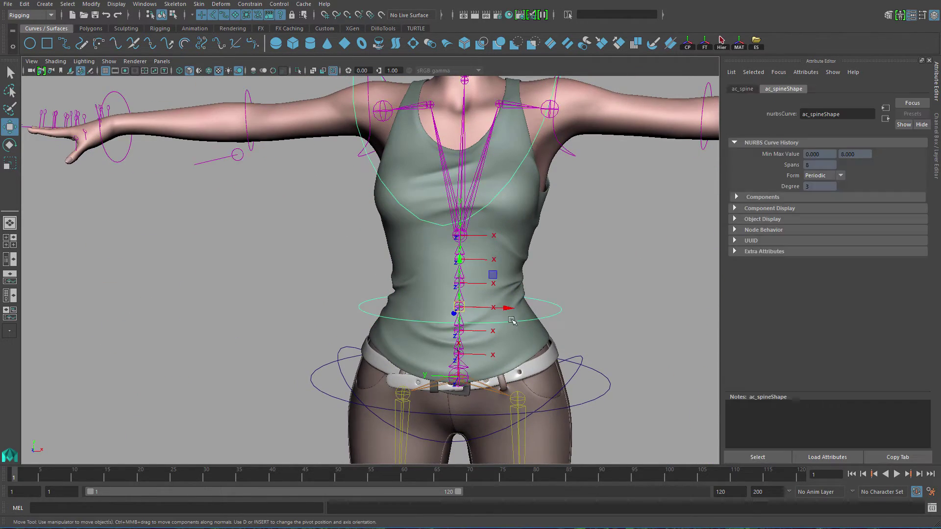
alt+middle_drag(443, 279, 412, 249)
alt+right_drag(412, 249, 517, 367)
alt+middle_drag(412, 267, 401, 249)
alt+right_drag(402, 248, 402, 222)
alt+middle_drag(468, 280, 461, 349)
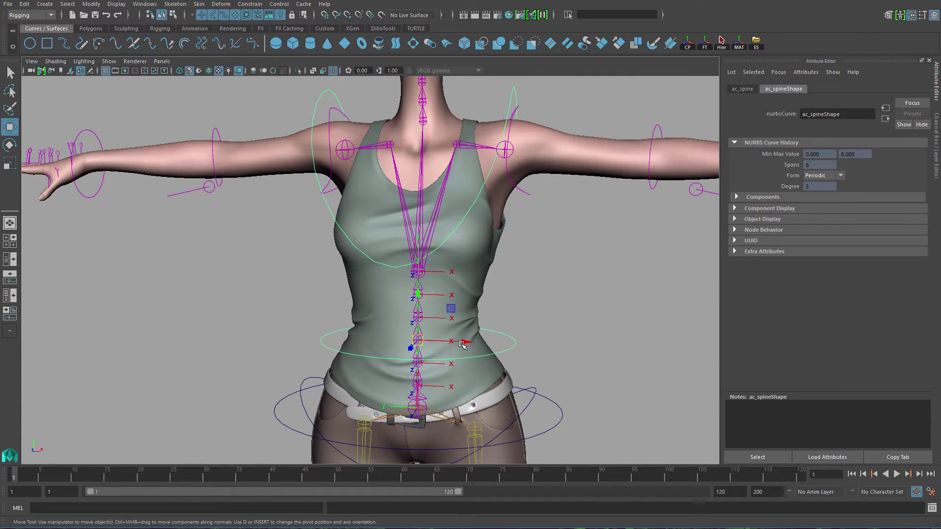
click(443, 338)
key(ctrl+z)
drag(443, 338, 553, 343)
key(ctrl+z)
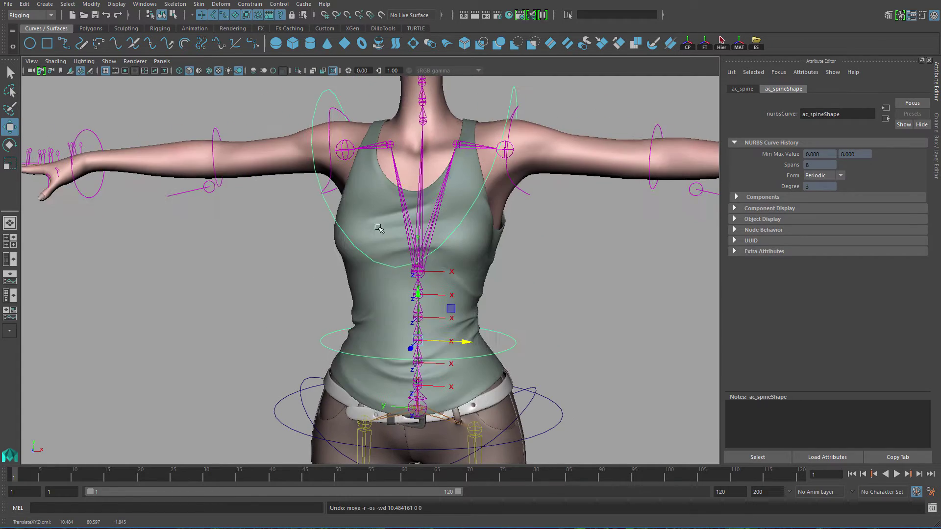
- Repeat the sideways move test on ac_spine from an angled view, undoing each move
alt+drag(378, 225, 438, 306)
drag(501, 327, 329, 245)
key(ctrl+z)
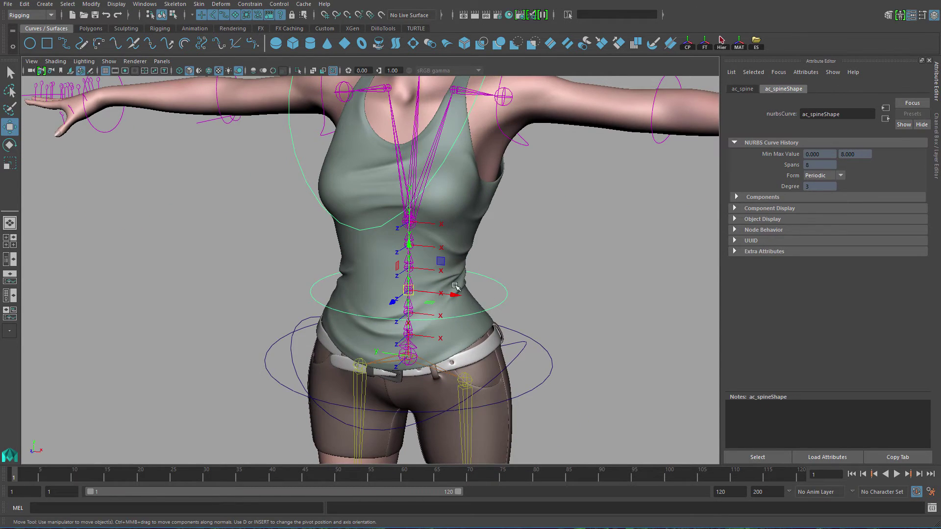
drag(454, 294, 340, 251)
key(ctrl+z)
alt+right_drag(341, 251, 347, 294)
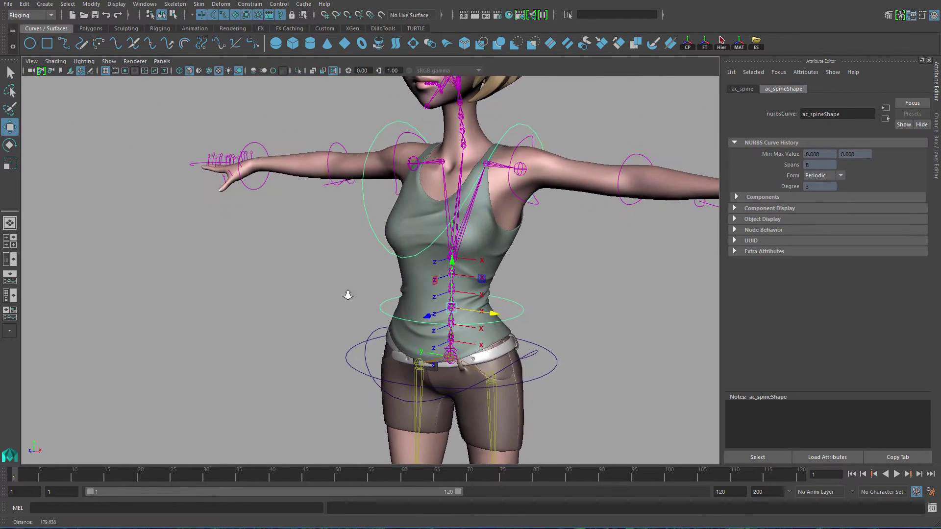
alt+drag(346, 294, 336, 212)
alt+middle_drag(329, 274, 333, 298)
alt+drag(334, 299, 356, 294)
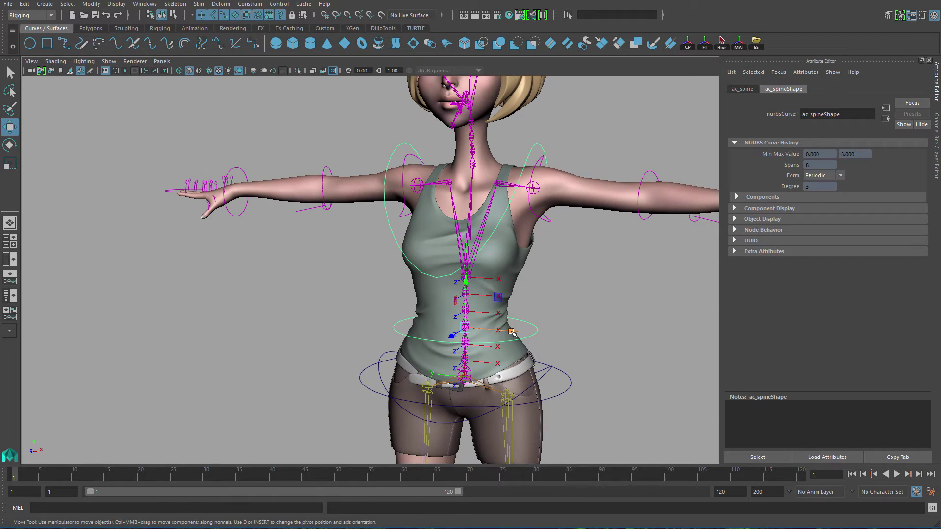
- Try shifting ac_spine along X once more to check its effect on the chest, and undo the changes
drag(511, 332, 539, 204)
key(ctrl+z)
key(e)
key(ctrl+z)
key(w)
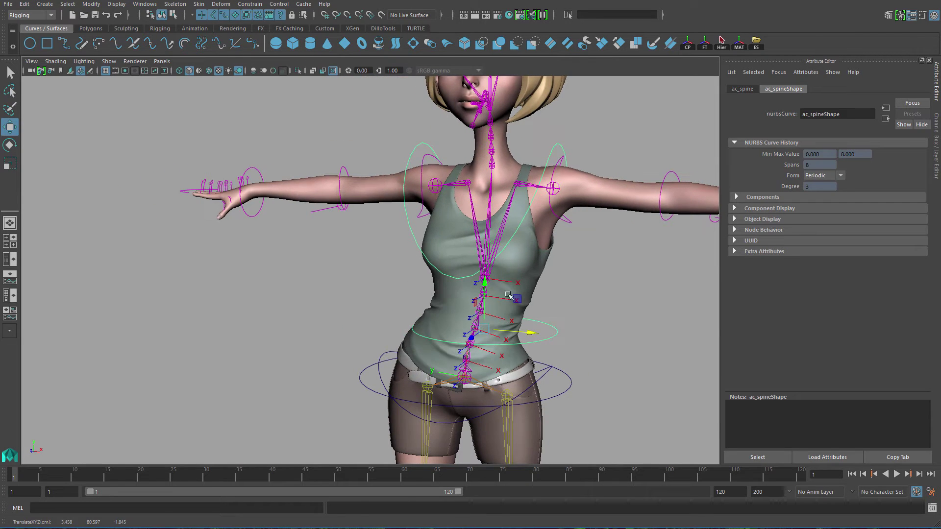
key(ctrl+z)
- Test rotating the ac_spine control with the Rotate tool, and undo the rotation
alt+middle_drag(507, 294, 516, 266)
alt+right_drag(516, 266, 530, 288)
drag(545, 321, 524, 314)
key(e)
drag(532, 280, 483, 177)
key(ctrl+z)
- Open the Outliner beside the character, select the ac_chest control and reveal it in the hierarchy
alt+drag(443, 236, 431, 252)
alt+middle_drag(431, 252, 415, 289)
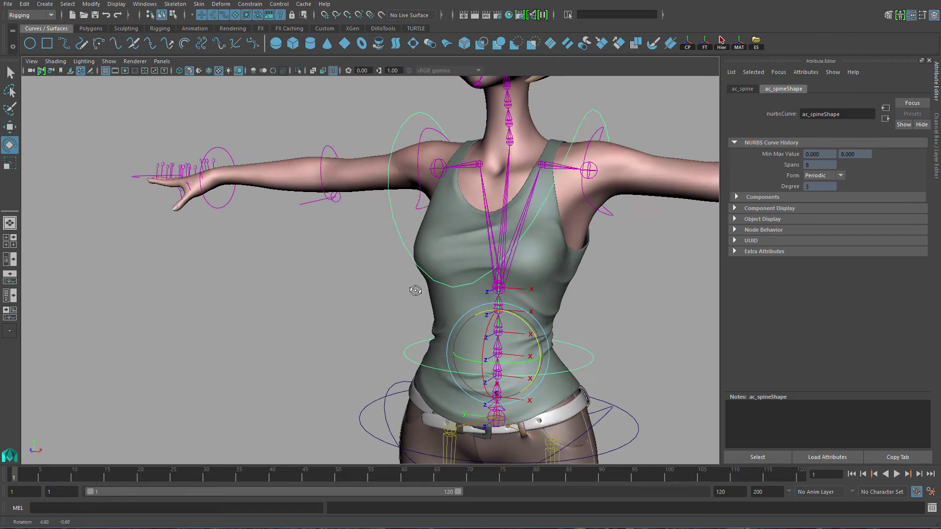
alt+drag(416, 289, 352, 304)
key(shift+o)
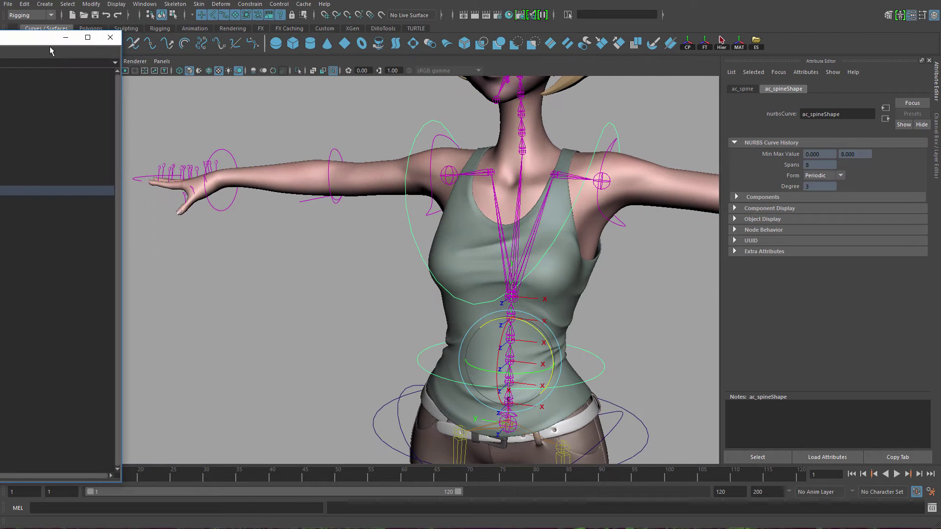
drag(19, 38, 215, 46)
alt+middle_drag(400, 328, 353, 282)
alt+right_drag(354, 282, 420, 314)
alt+middle_drag(420, 314, 458, 395)
key(q)
click(395, 241)
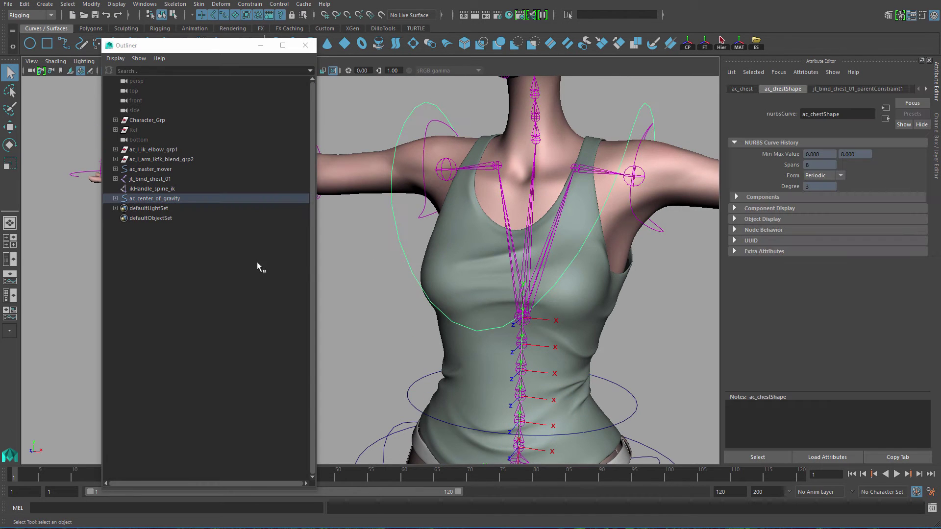
key(f)
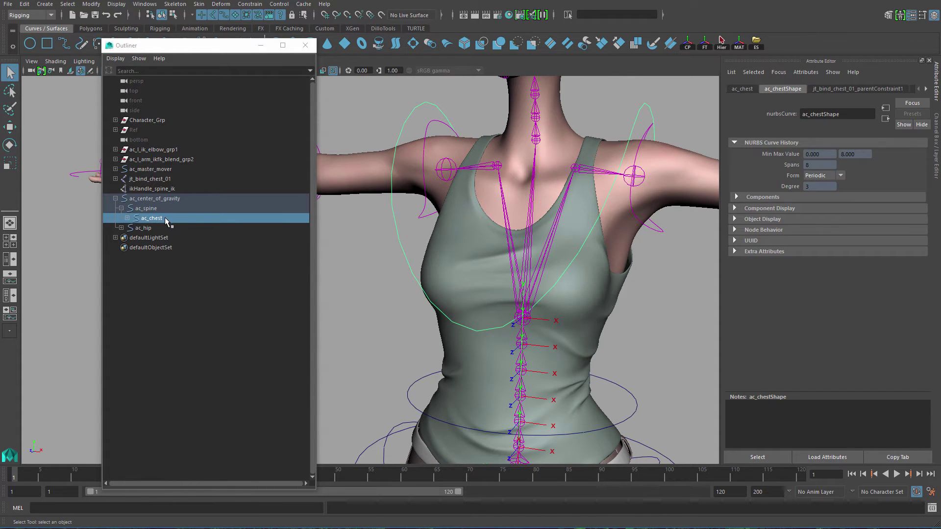
- Reparent ac_chest from ac_spine to directly under ac_center_of_gravity
middle_drag(165, 221, 175, 198)
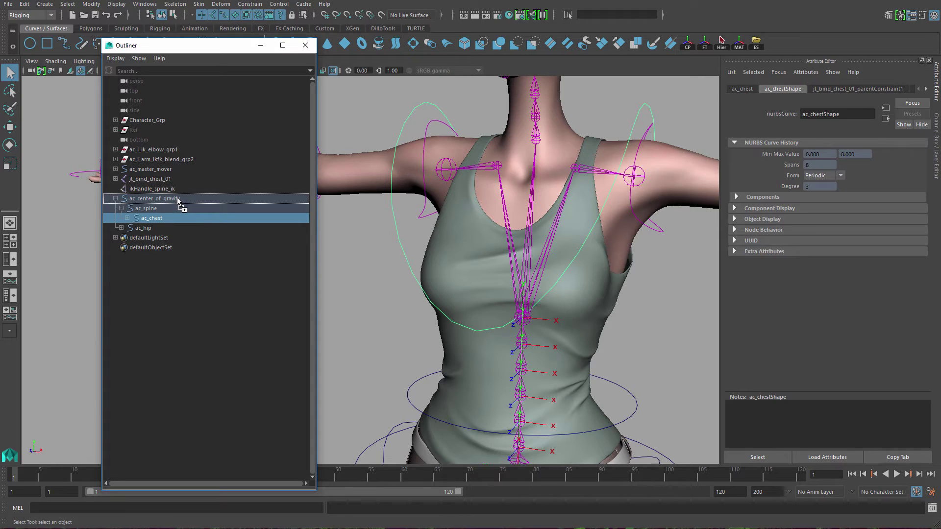
middle_drag(179, 201, 178, 202)
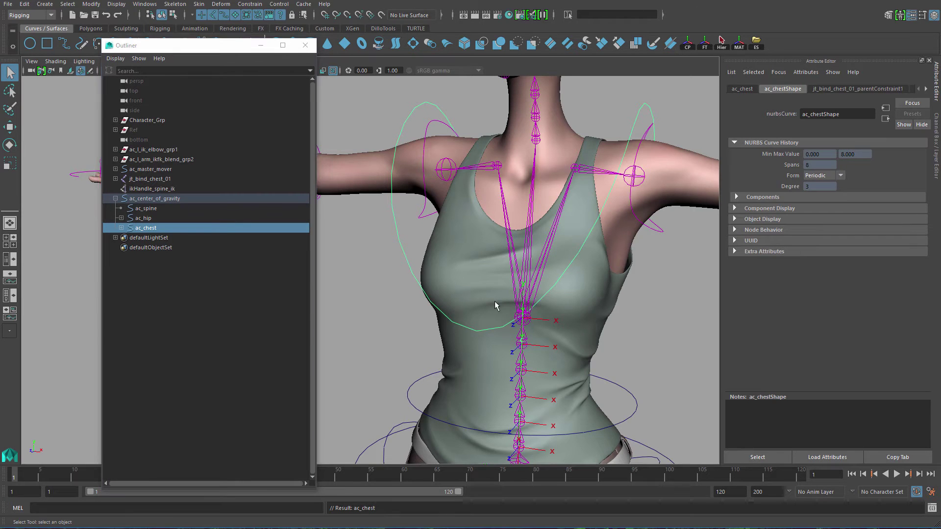
alt+right_drag(495, 307, 475, 290)
mouse_move(474, 291)
alt+mouse_down()
mouse_move(460, 271)
mouse_move(459, 282)
alt+mouse_up()
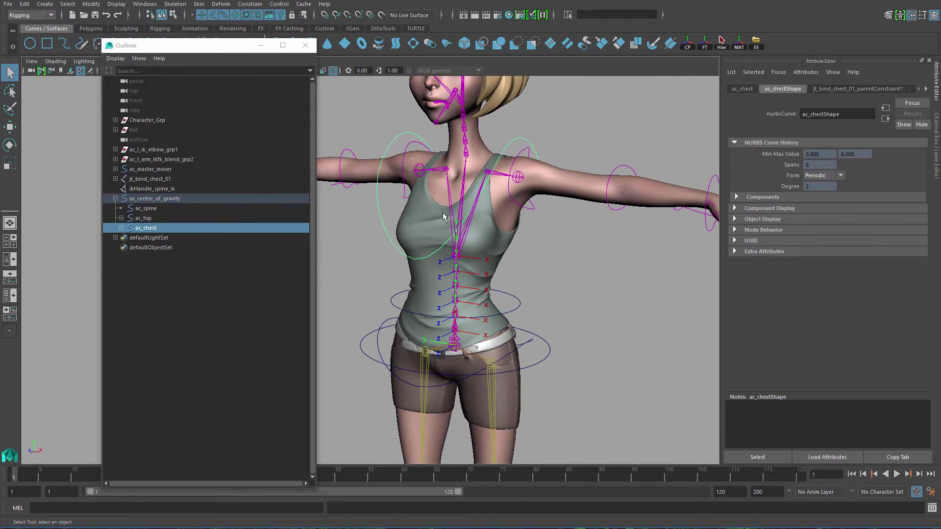
alt+drag(444, 217, 466, 330)
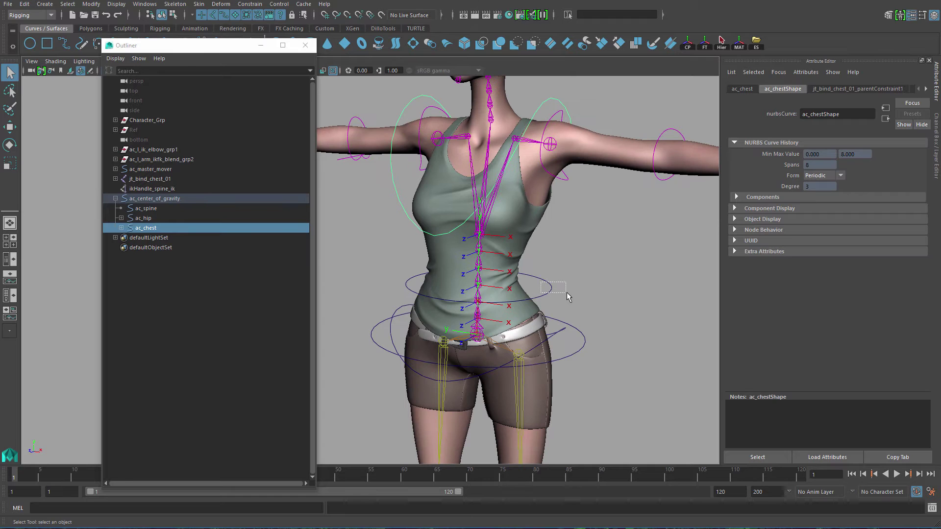
- Select ac_spine and test rotating it about 47.6 degrees around Z, and undo the rotation
drag(567, 296, 567, 296)
key(w)
key(e)
drag(517, 275, 493, 229)
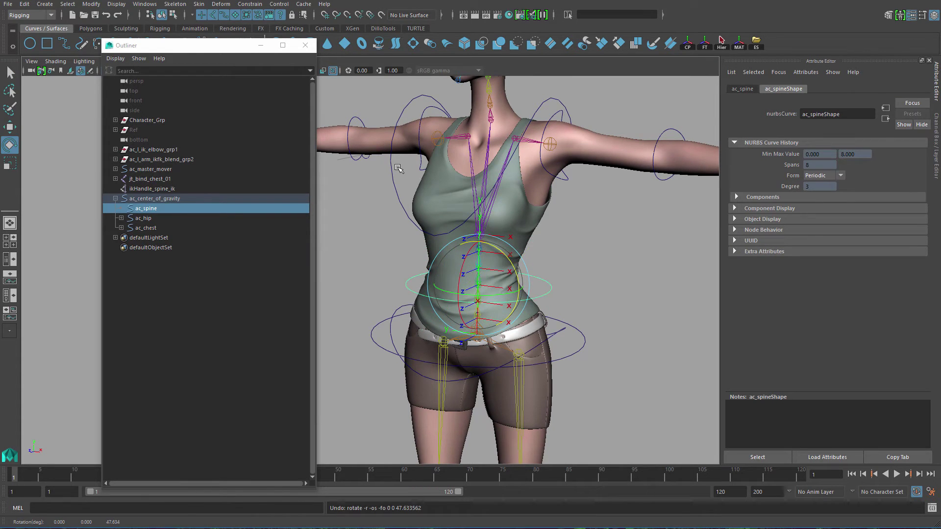
- Group the ac_chest control under ac_center_of_gravity and rename the new group ac_chest_grp
drag(380, 190, 379, 190)
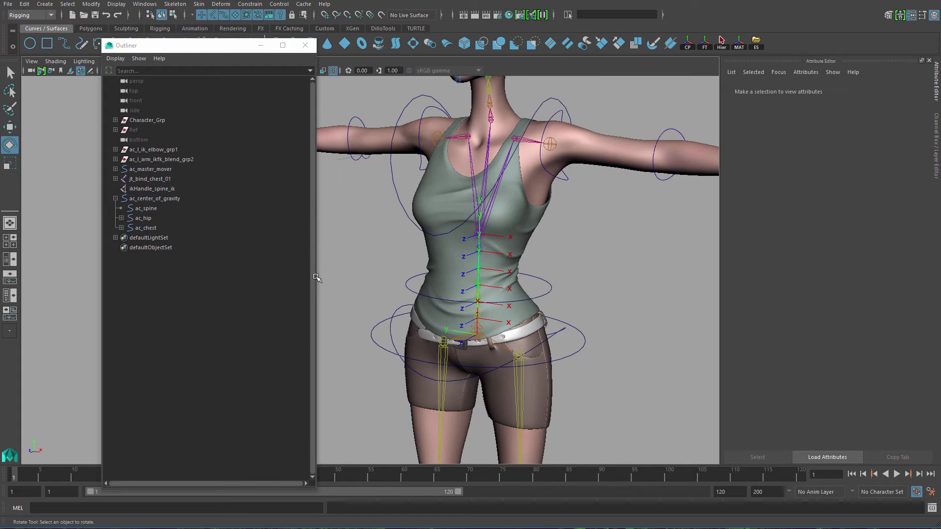
click(155, 229)
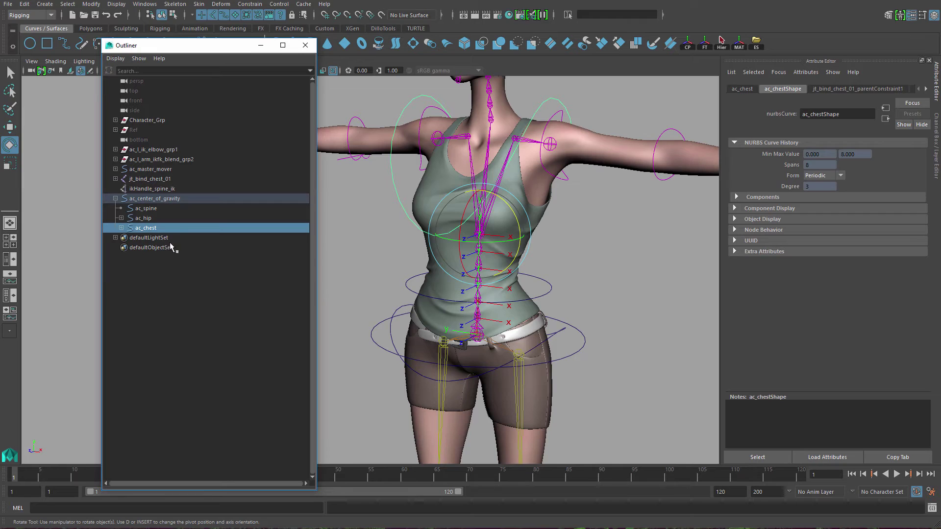
key(ctrl+g)
double_click(152, 237)
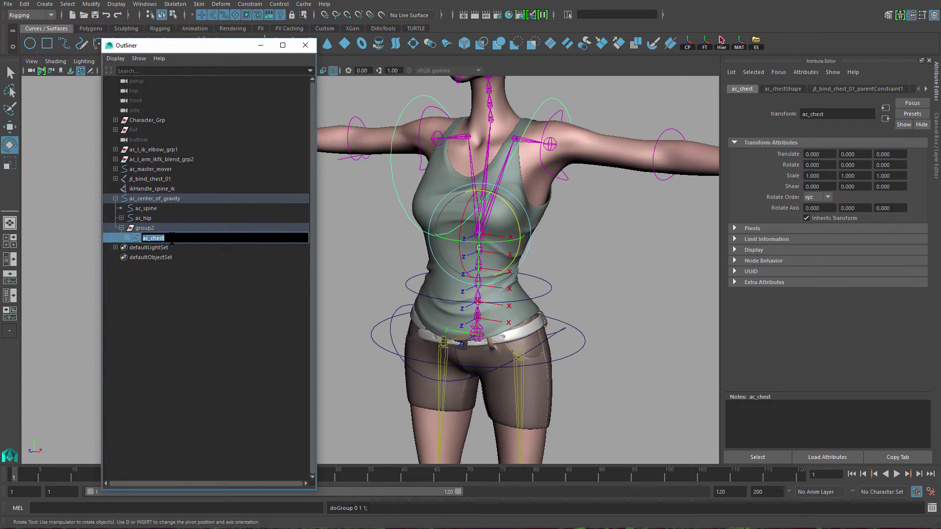
double_click(172, 229)
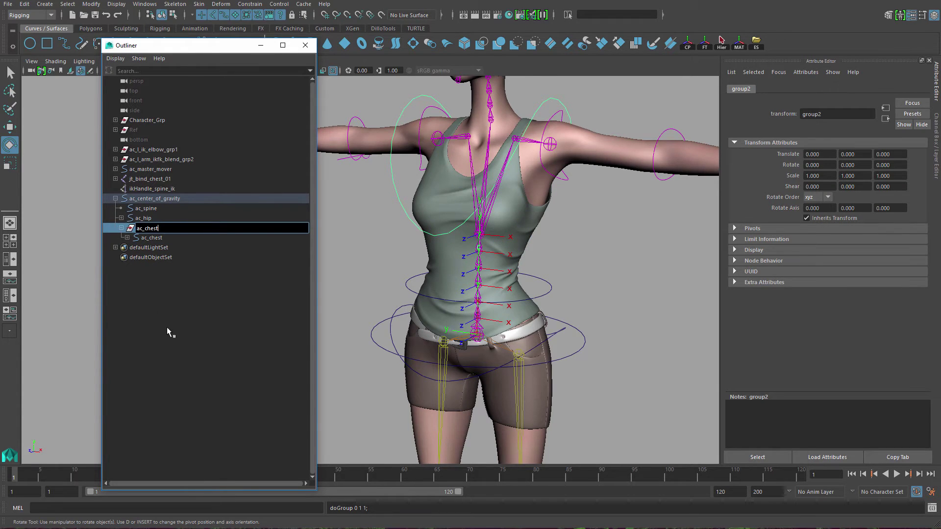
text(ac_chest_grp)
key(Return)
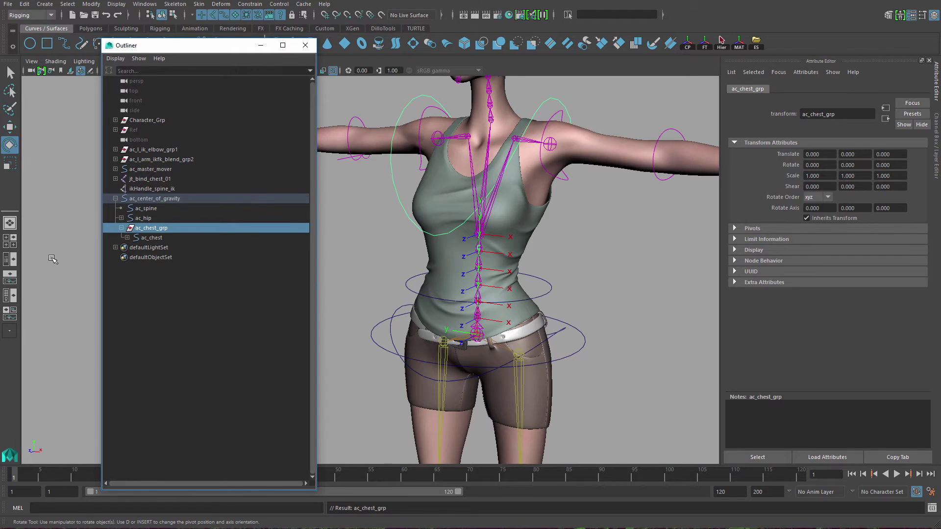
key(w)
alt+right_drag(547, 270, 434, 267)
alt+middle_drag(434, 275, 458, 196)
alt+right_drag(432, 216, 493, 252)
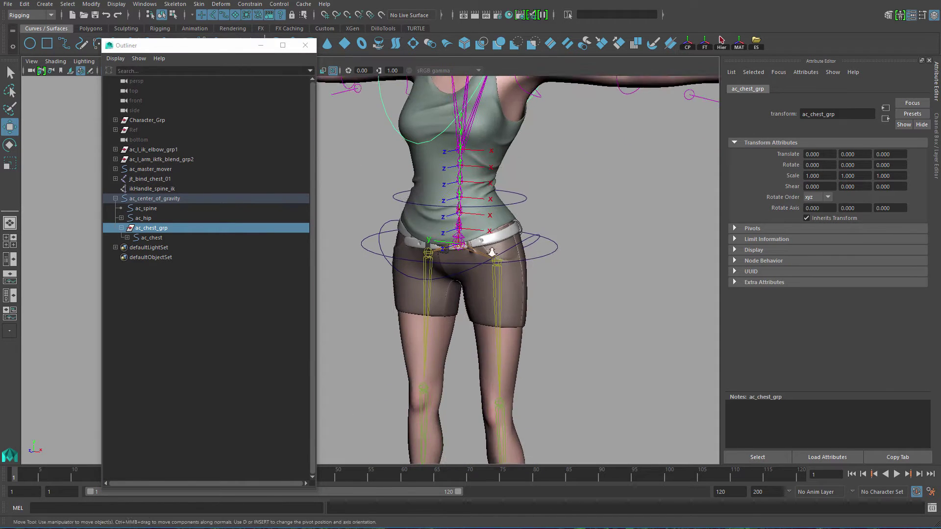
alt+middle_drag(493, 252, 436, 361)
alt+right_drag(436, 361, 588, 335)
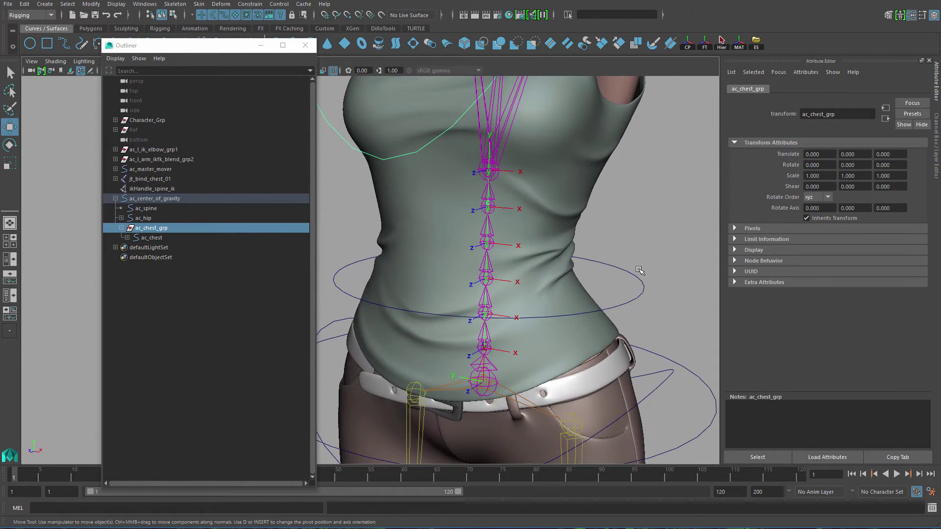
drag(667, 277, 668, 278)
alt+right_drag(662, 275, 515, 257)
drag(504, 255, 535, 270)
alt+middle_drag(551, 256, 595, 219)
alt+right_drag(506, 271, 470, 265)
alt+middle_drag(470, 265, 485, 304)
alt+right_drag(486, 304, 431, 289)
alt+middle_drag(431, 289, 443, 253)
- Select the ac_spine control and turn on its rotate pivot display
click(150, 229)
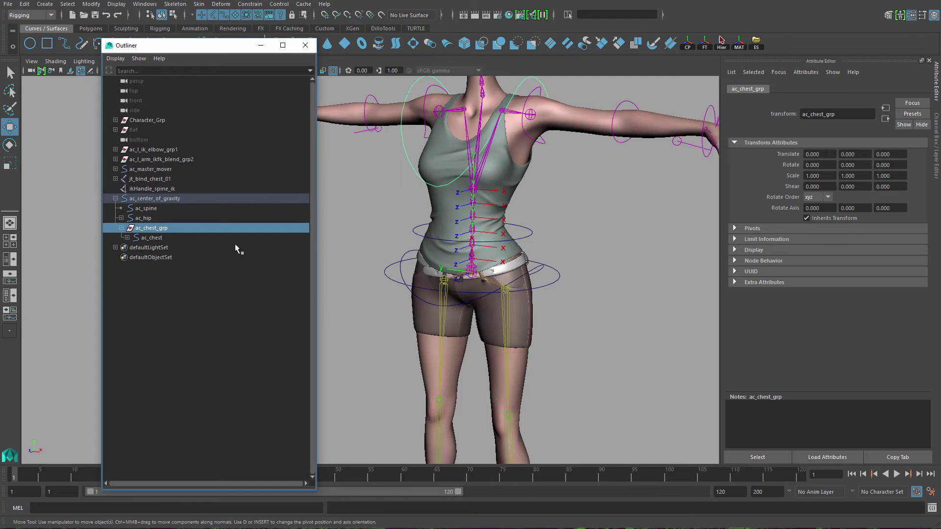
alt+right_drag(392, 294, 431, 297)
alt+middle_drag(431, 298, 407, 319)
click(533, 242)
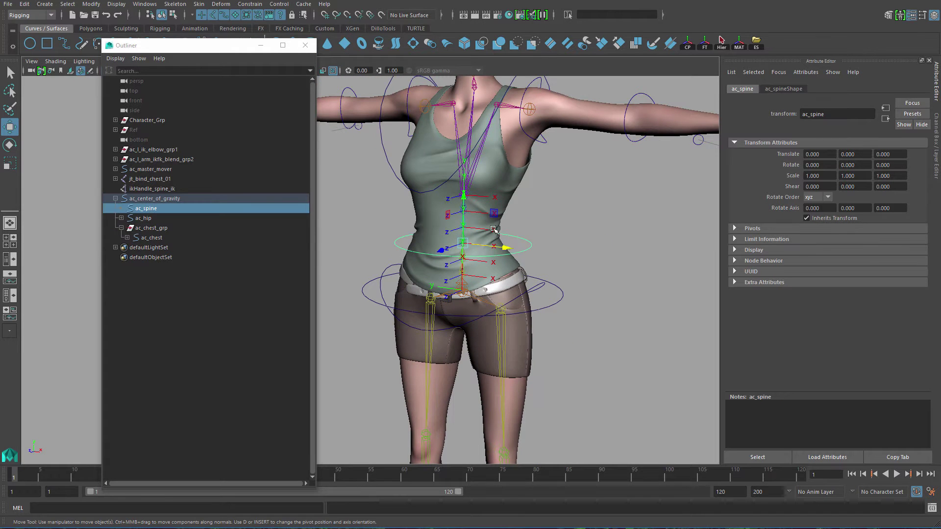
click(118, 4)
mouse_move(216, 118)
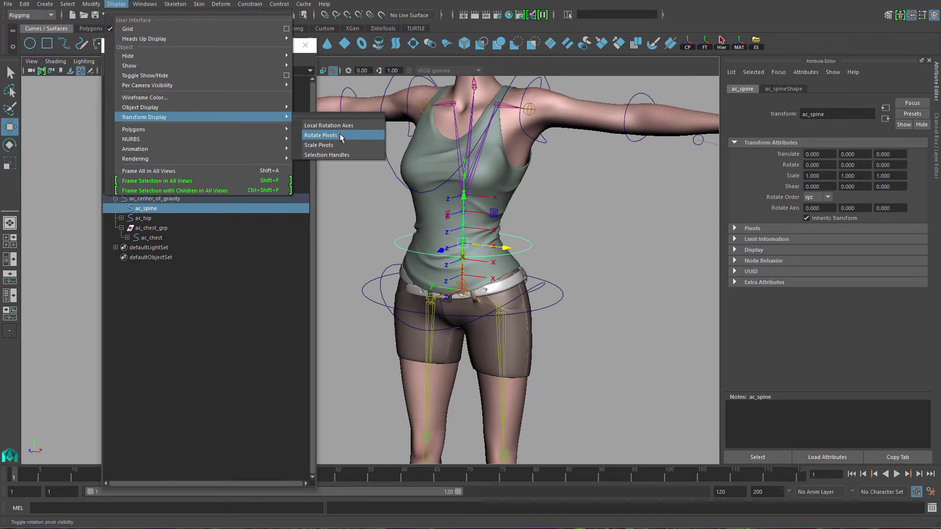
click(321, 135)
- Isolate ac_spine in the viewport to examine its rotate pivot, and return to the full character view
key(ctrl+1)
click(512, 211)
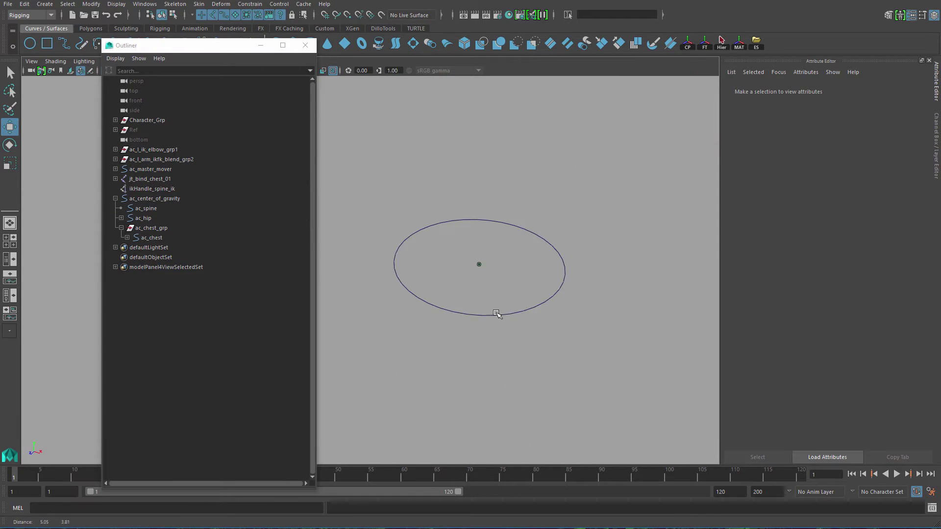
alt+right_drag(496, 312, 499, 260)
key(ctrl+1)
alt+right_drag(605, 322, 392, 319)
alt+drag(392, 318, 383, 261)
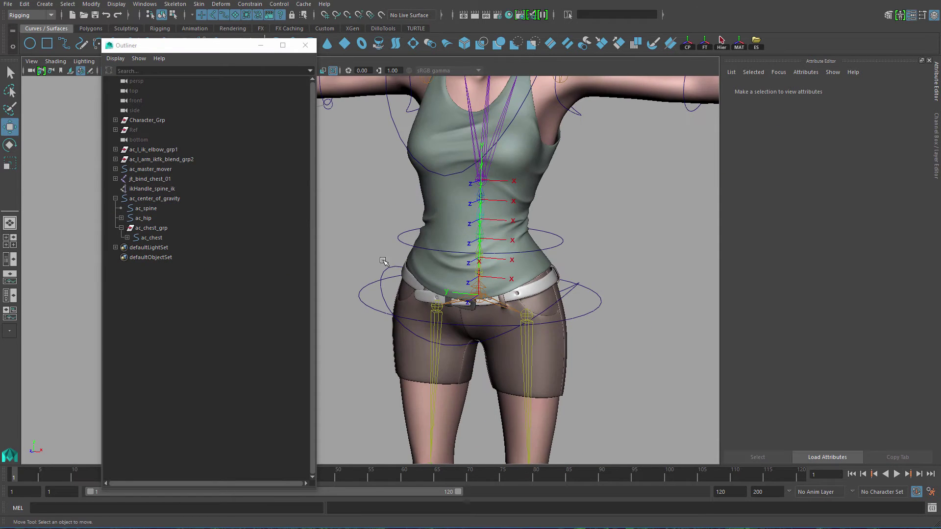
- Switch to wireframe display, select ac_chest_grp together with ac_spine, and isolate them in the viewport
click(153, 229)
mouse_move(353, 215)
alt+mouse_down()
mouse_move(383, 212)
mouse_move(416, 235)
alt+mouse_up()
key(4)
mouse_move(417, 235)
alt+right_down()
mouse_move(544, 328)
mouse_move(475, 246)
alt+right_up()
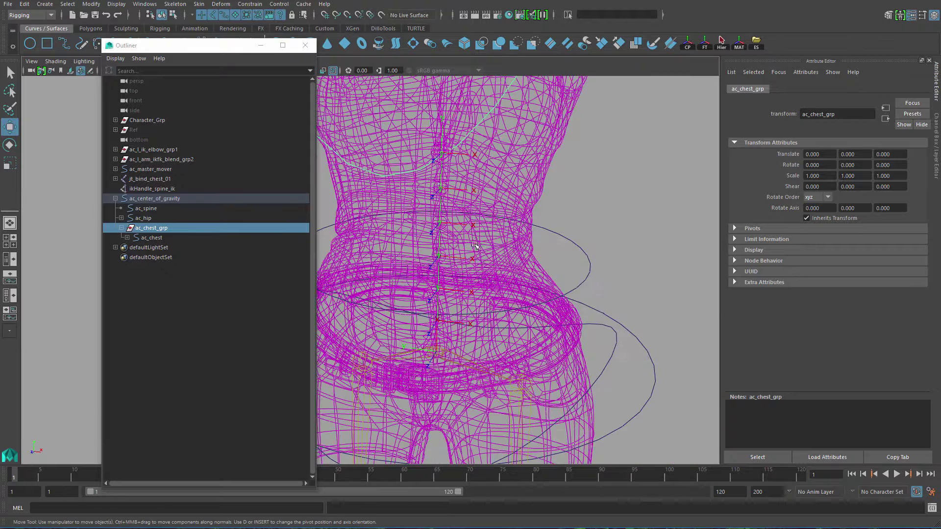
shift+click(583, 250)
key(ctrl+1)
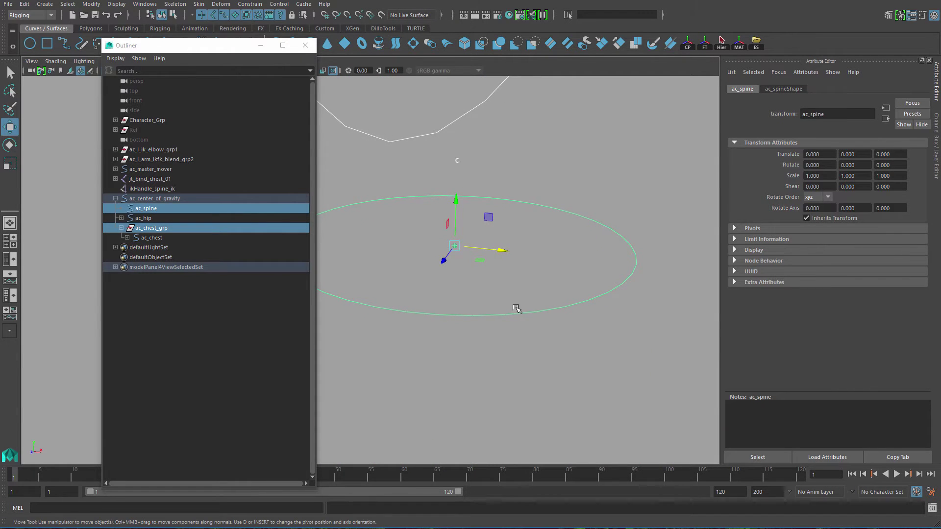
- Snap the pivot of ac_chest_grp to the rotate pivot at the centre of the ac_spine circle
alt+right_drag(517, 309, 445, 351)
click(424, 261)
alt+middle_drag(500, 229, 498, 238)
click(190, 229)
alt+right_drag(497, 238, 470, 380)
alt+drag(470, 380, 437, 271)
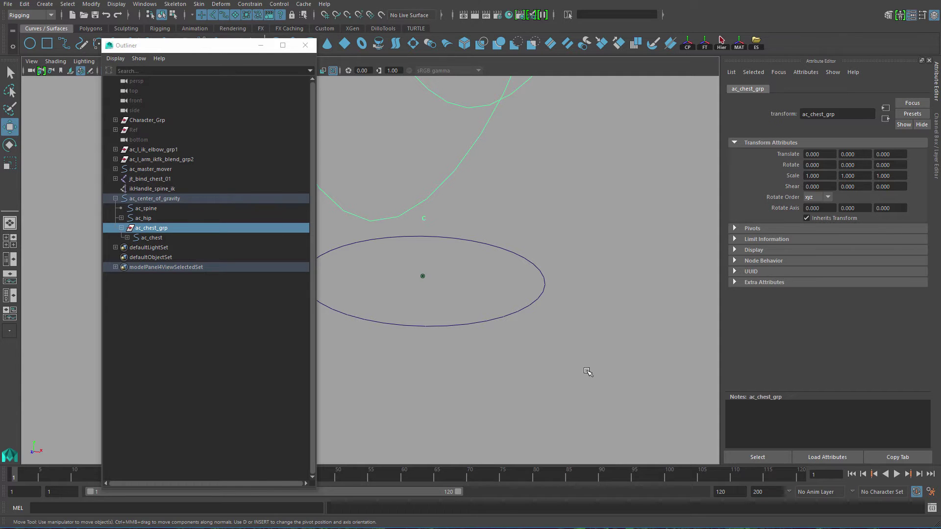
middle_drag(422, 379, 434, 266)
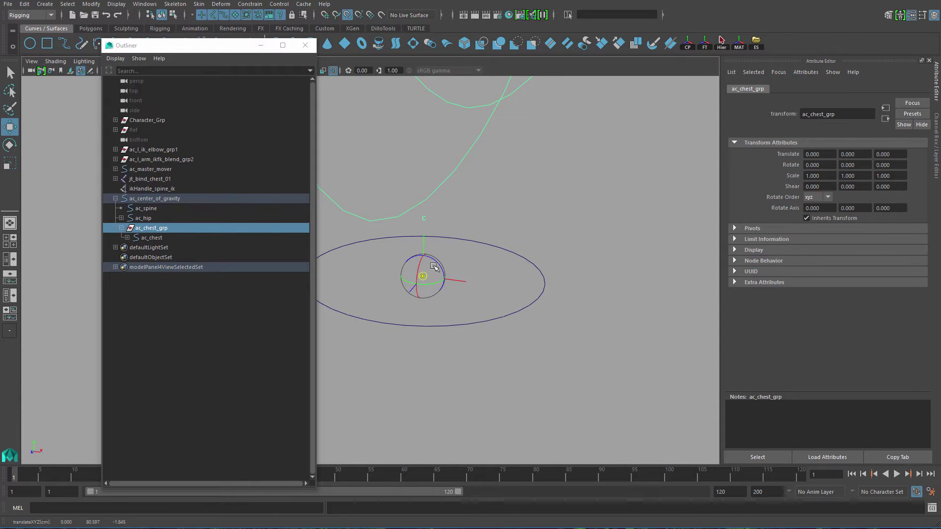
alt+right_drag(495, 294, 392, 313)
alt+middle_drag(382, 324, 447, 300)
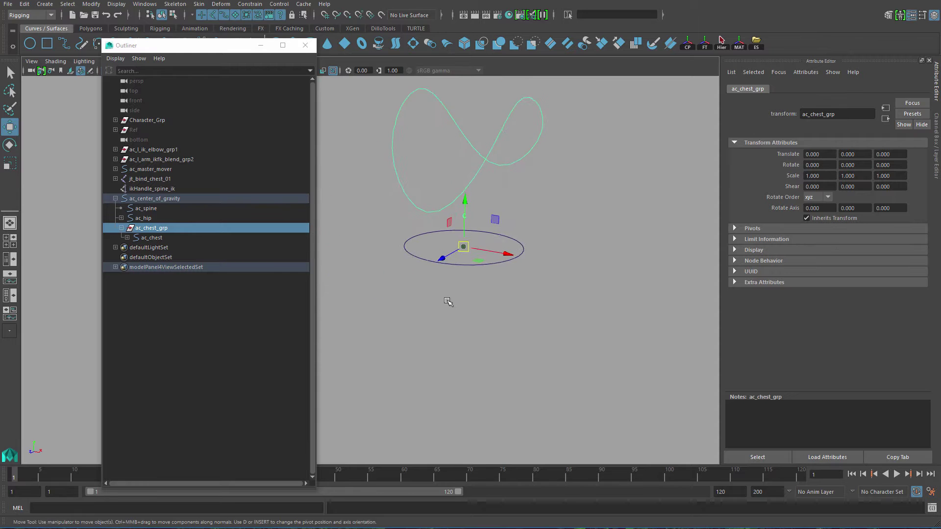
- Select ac_spine and test rotating it around Z with the Rotate tool, and undo the rotation
alt+drag(447, 300, 444, 275)
alt+right_drag(441, 309, 483, 365)
click(588, 263)
drag(561, 212, 594, 276)
alt+middle_drag(470, 309, 457, 382)
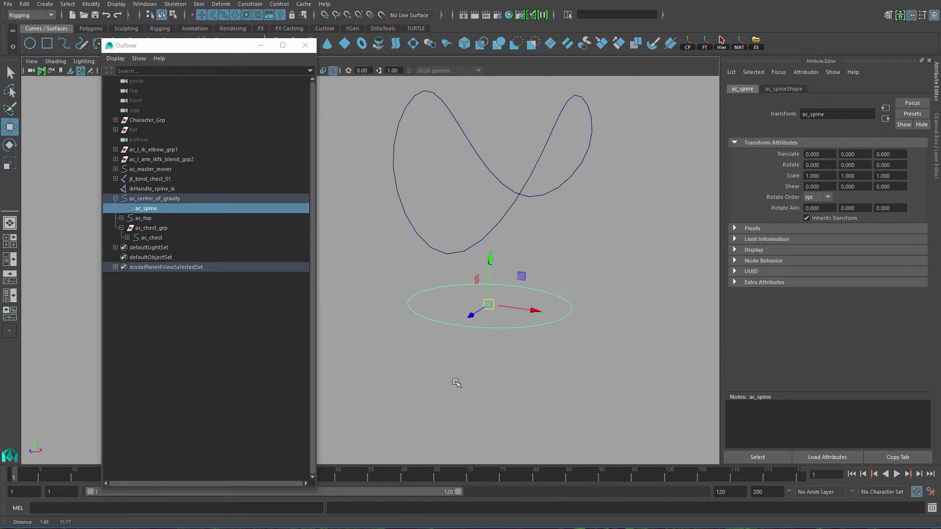
alt+right_drag(457, 382, 499, 351)
key(e)
drag(519, 286, 488, 234)
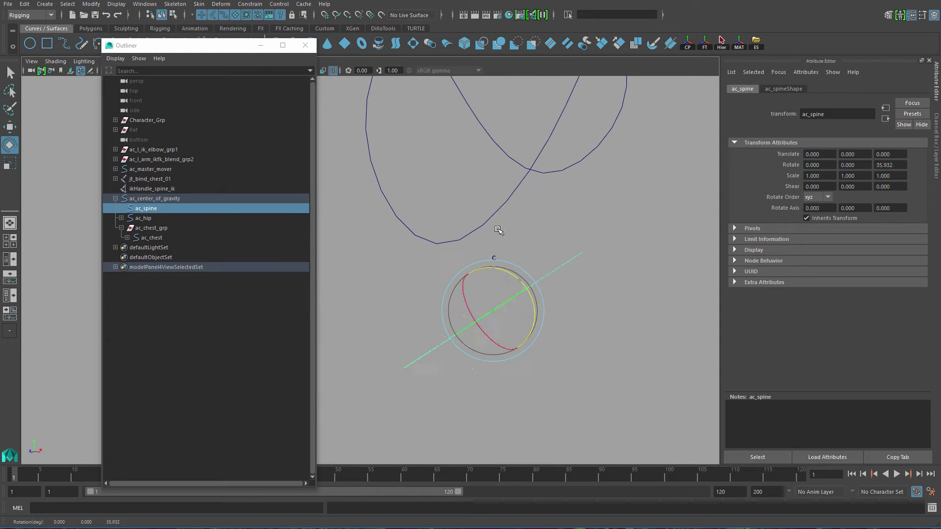
key(ctrl+z)
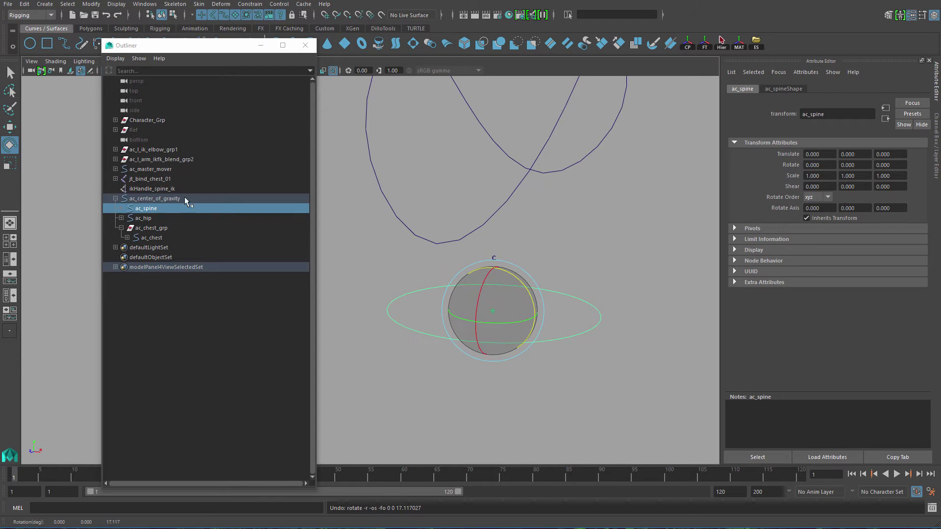
- Orient constrain ac_chest_grp to the ac_spine control
ctrl+click(156, 228)
alt+drag(624, 246, 505, 294)
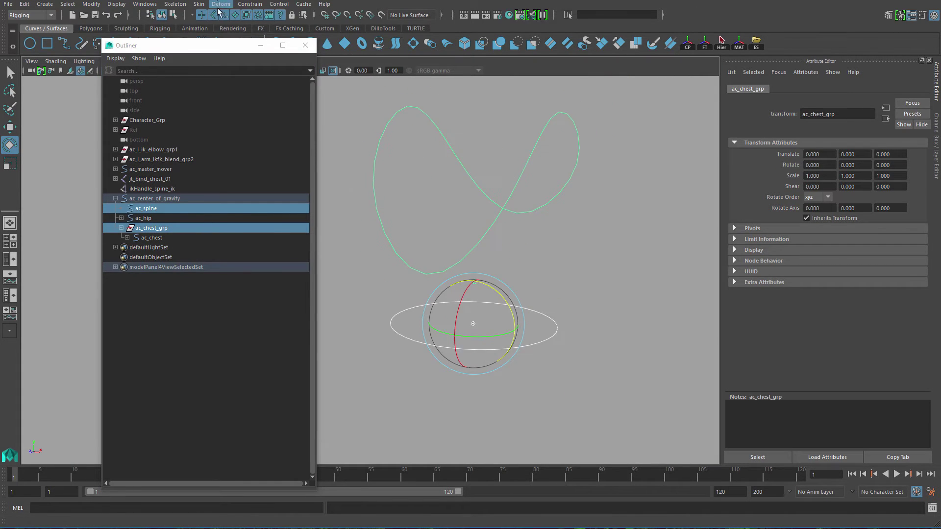
click(250, 4)
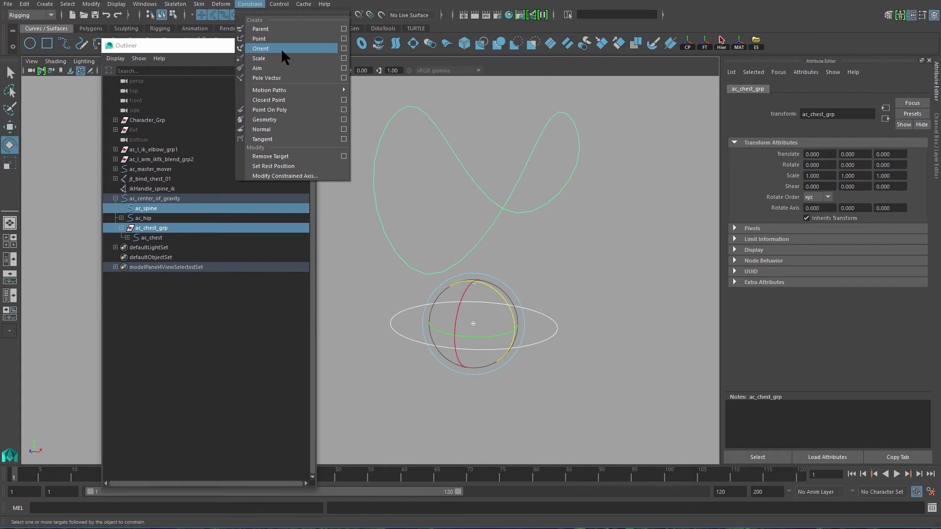
click(281, 48)
- Test the orient constraint by rotating ac_spine about 43.3 degrees around Z, and undo the rotation
alt+drag(560, 248, 483, 275)
click(519, 312)
click(519, 312)
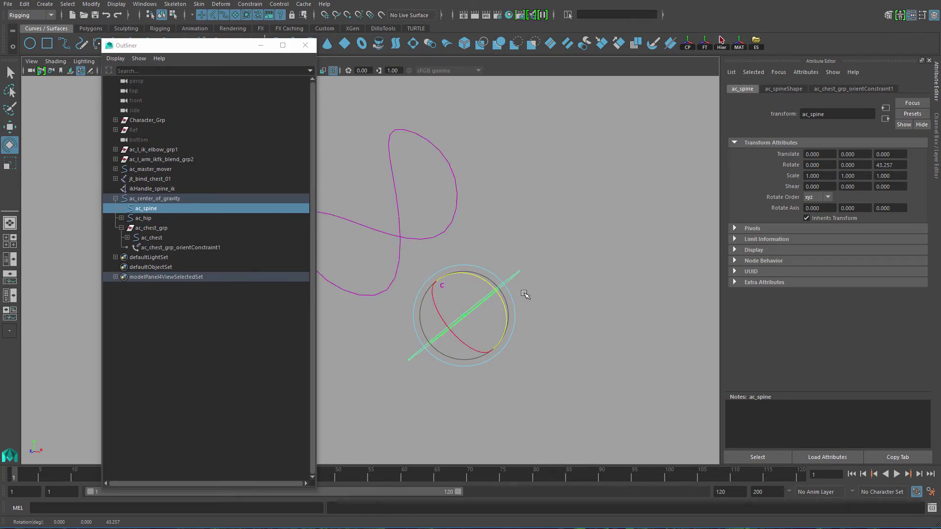
key(ctrl+z)
- Bring back the full character, test rotating ac_spine about 34.8 degrees around Z, undo it, and switch to shaded display
key(ctrl+1)
alt+drag(556, 313, 532, 296)
drag(477, 271, 495, 287)
key(ctrl+z)
key(5)
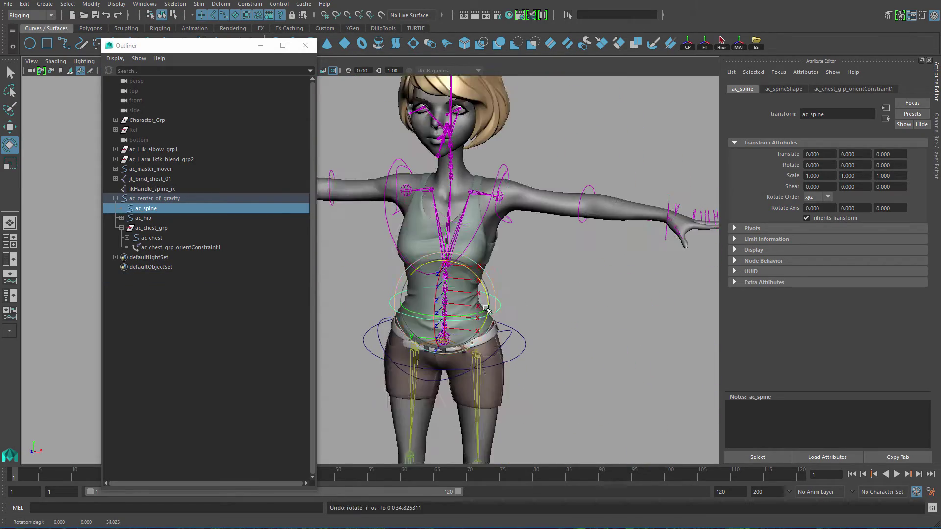
- Test moving ac_spine about 21.3 units along X with the Move tool, and undo the move
alt+middle_drag(512, 290, 545, 269)
alt+right_drag(545, 269, 599, 328)
key(w)
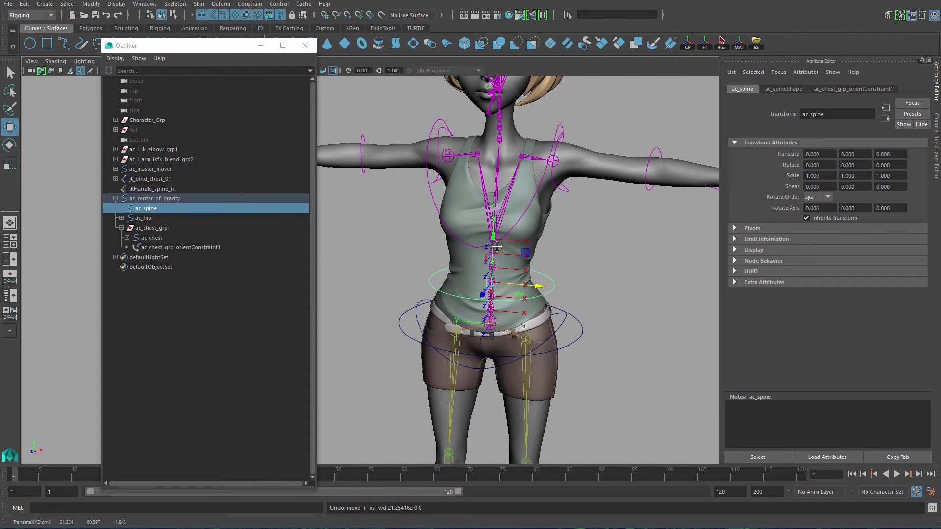
- Test rotating ac_spine about 31.8 degrees around Z on the shaded character, and undo the rotation
alt+drag(497, 246, 527, 283)
alt+right_drag(528, 284, 564, 294)
alt+middle_drag(507, 216, 482, 289)
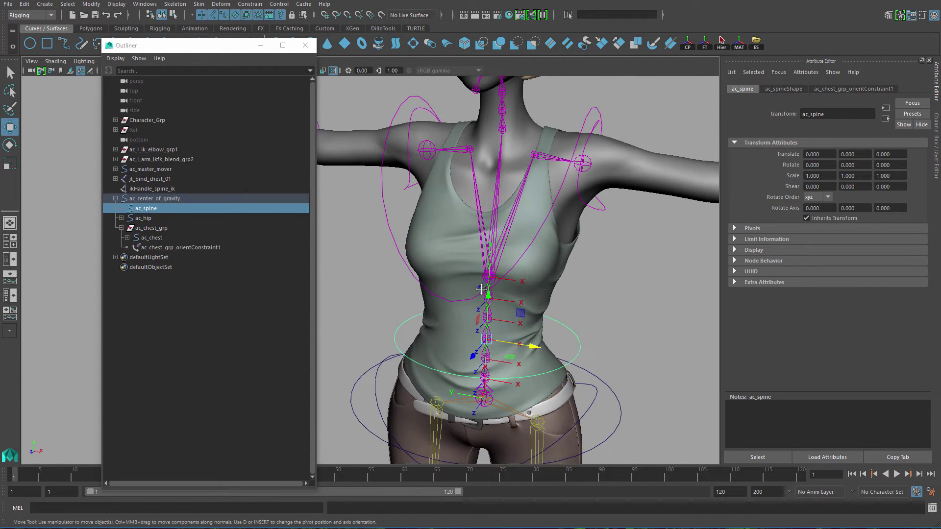
alt+drag(481, 289, 566, 113)
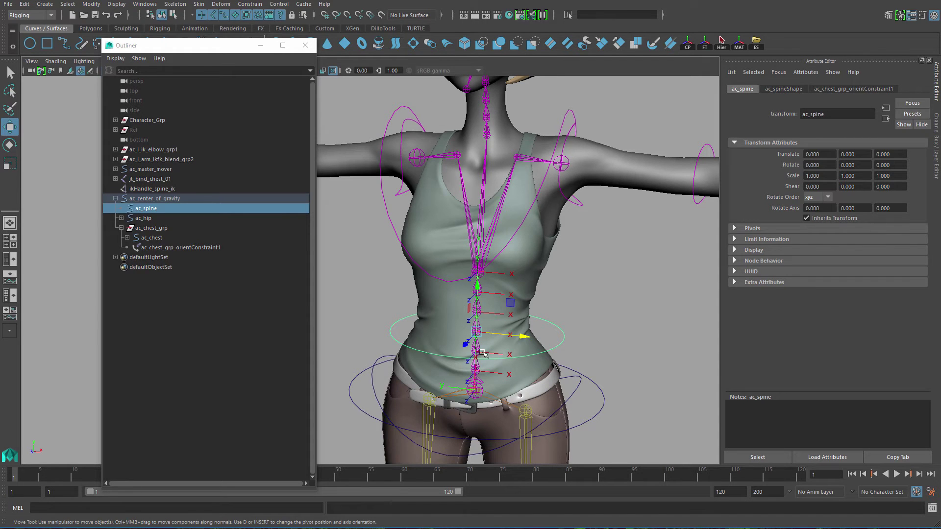
key(e)
drag(515, 313, 533, 334)
key(ctrl+z)
key(ctrl+z)
key(ctrl+z)
key(ctrl+z)
key(ctrl+z)
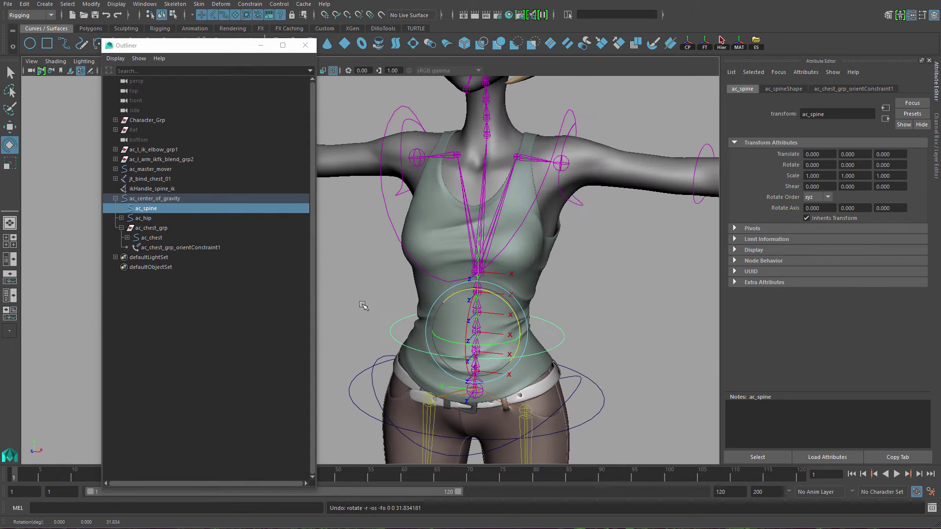
- Test moving ac_spine about -17.3 units along X, and undo the move
click(570, 337)
key(w)
key(f)
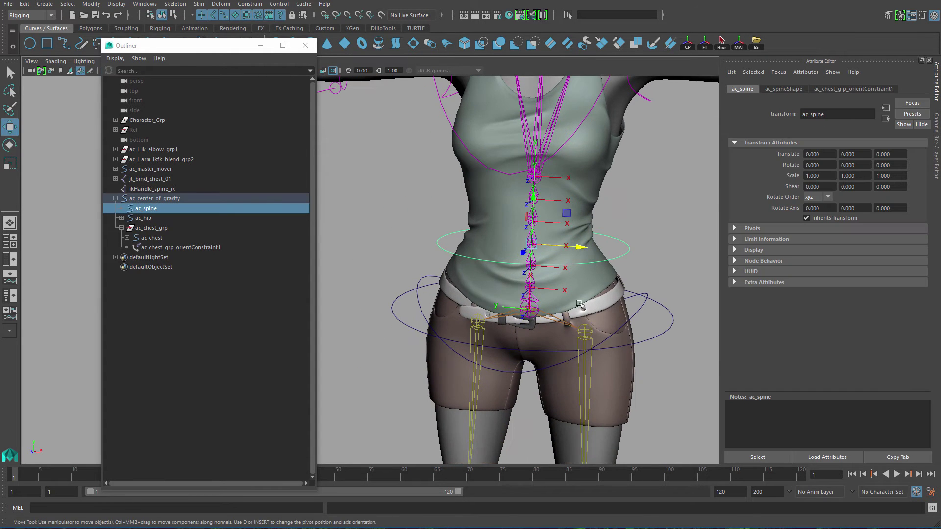
drag(567, 315, 493, 289)
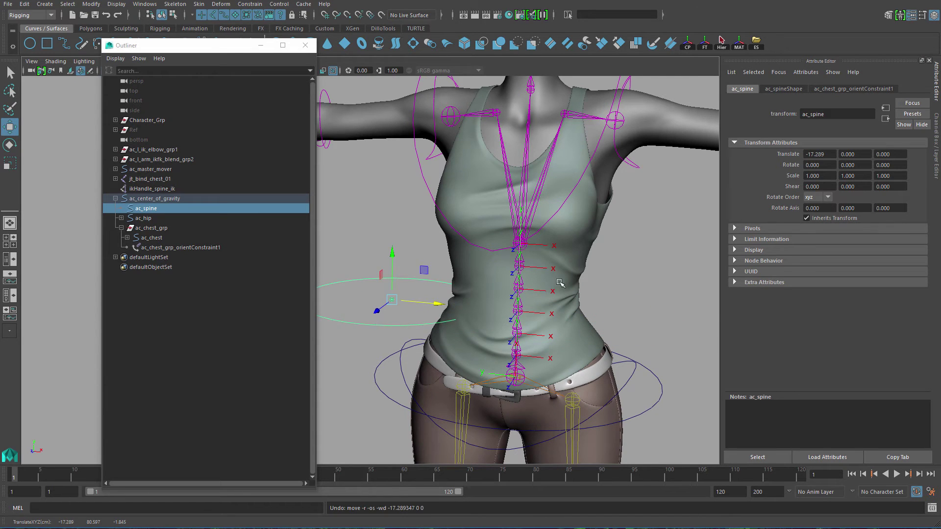
key(ctrl+z)
- Collapse the ac_chest_grp and ac_center_of_gravity hierarchies in the Outliner
alt+middle_drag(518, 320, 450, 312)
alt+right_drag(451, 312, 522, 403)
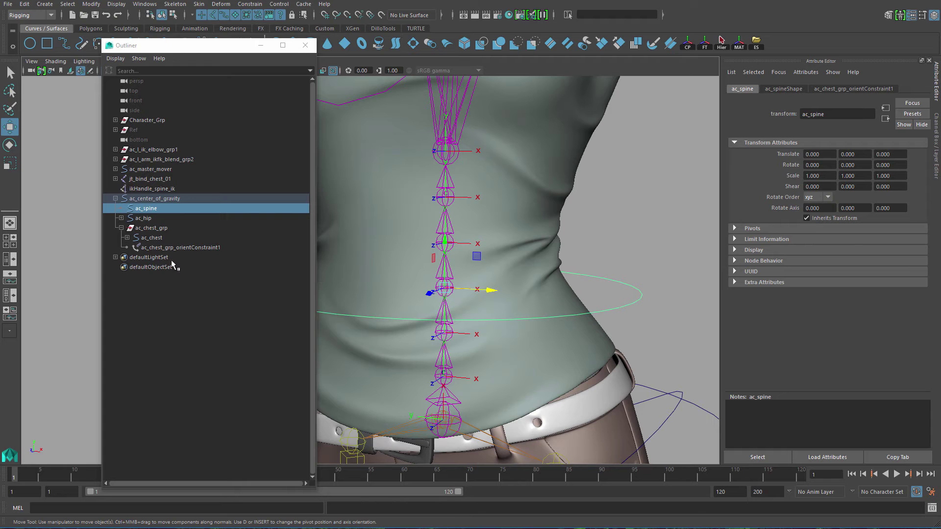
click(162, 169)
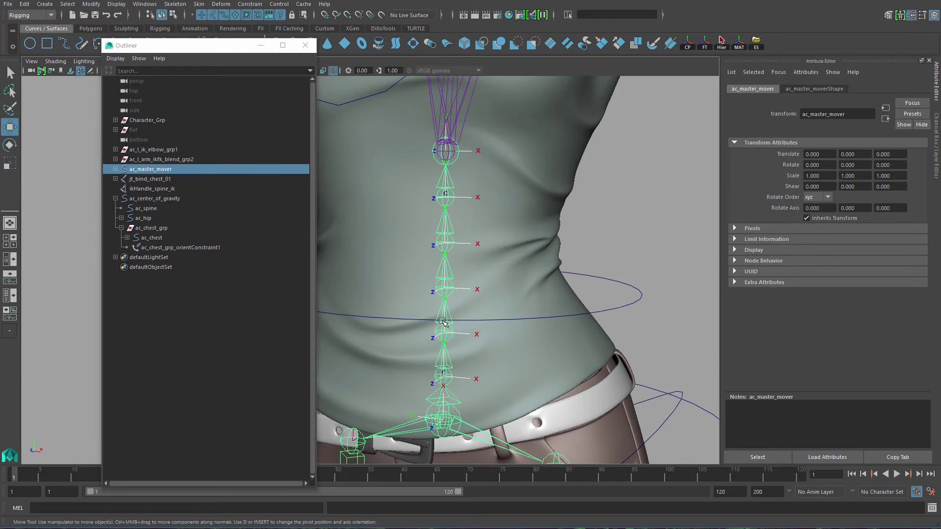
click(147, 228)
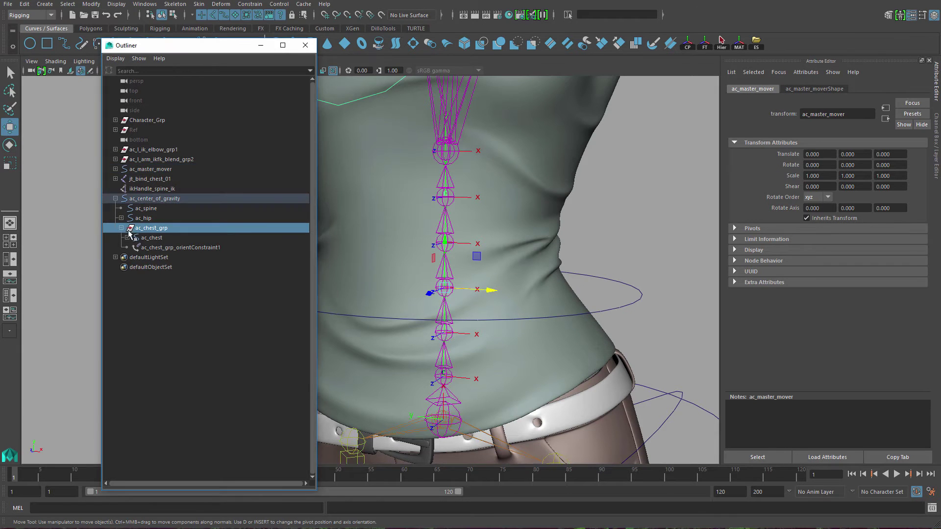
click(121, 228)
click(162, 198)
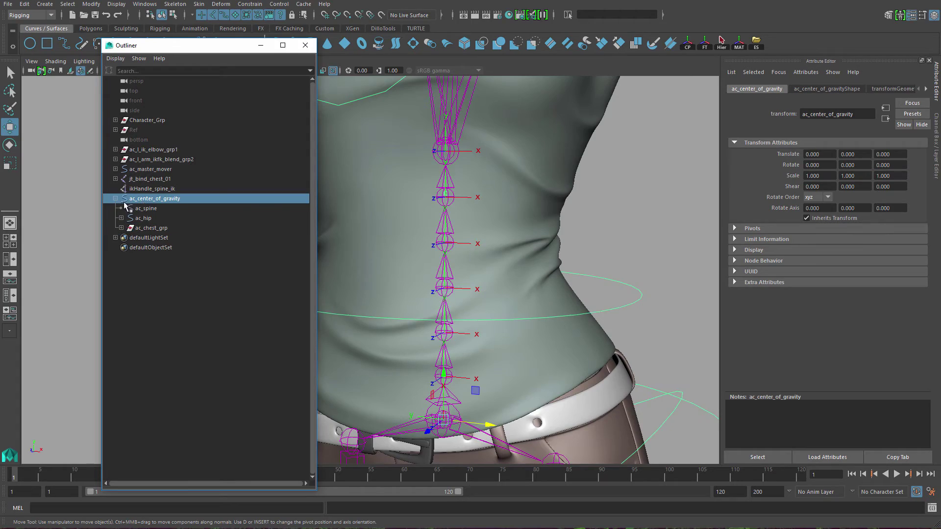
click(115, 198)
- Switch the viewport to wireframe display and select ikHandle_spine_ik
scroll(522, 308, down, 3)
mouse_move(522, 307)
alt+middle_down()
mouse_move(543, 318)
mouse_move(548, 276)
alt+middle_up()
key(4)
click(151, 189)
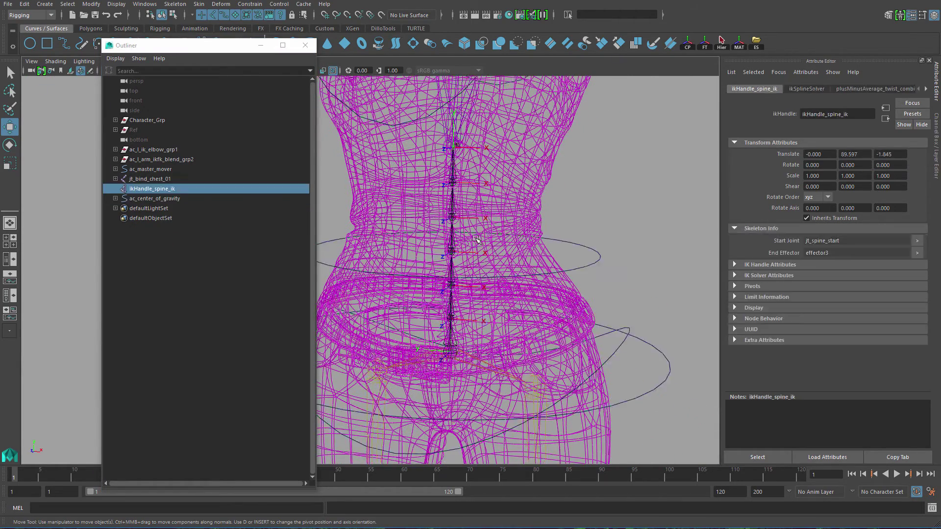
- Find the spine curve by expanding the ac_master_mover hierarchy in the Outliner, and select curve_spine_ik
key(f)
click(160, 169)
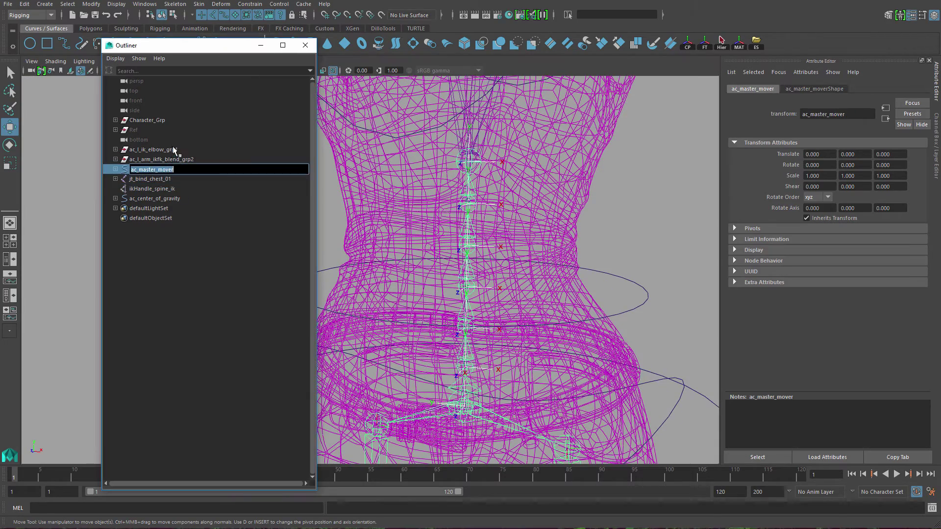
click(172, 147)
click(169, 121)
click(164, 150)
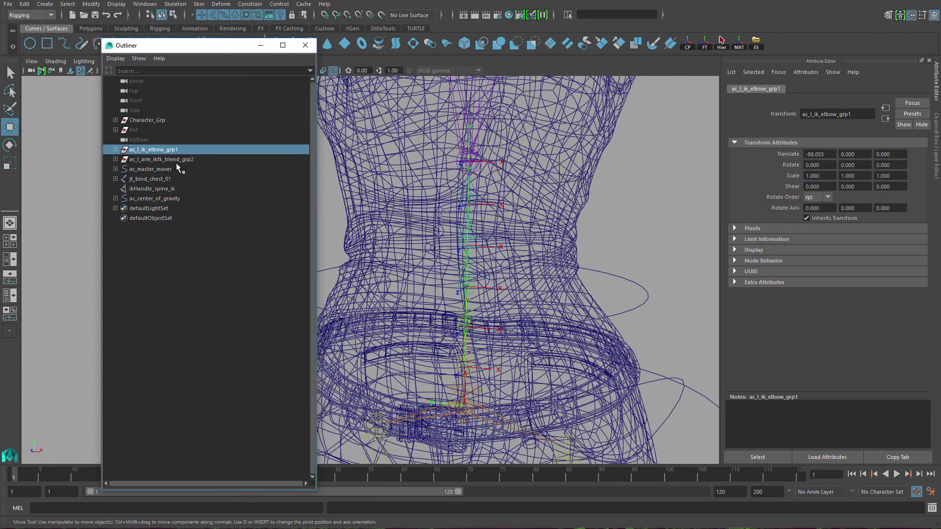
click(162, 198)
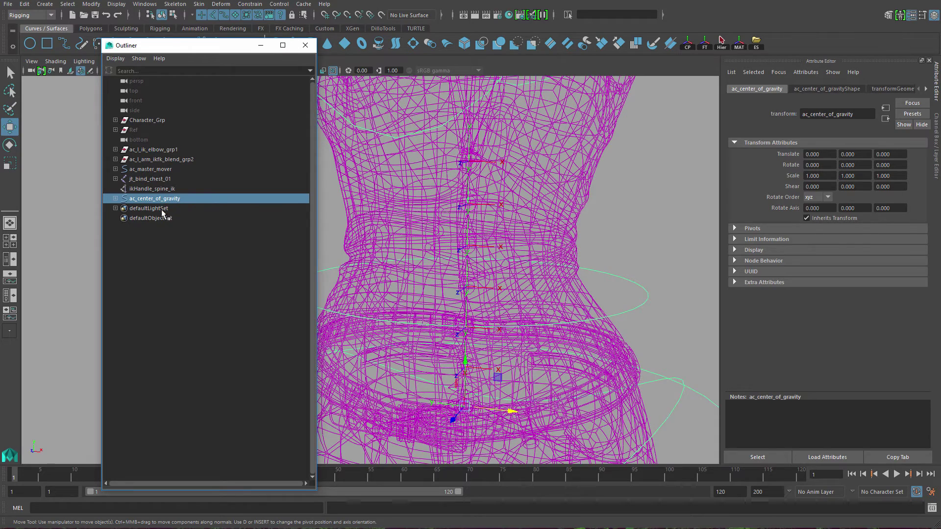
click(158, 179)
click(148, 169)
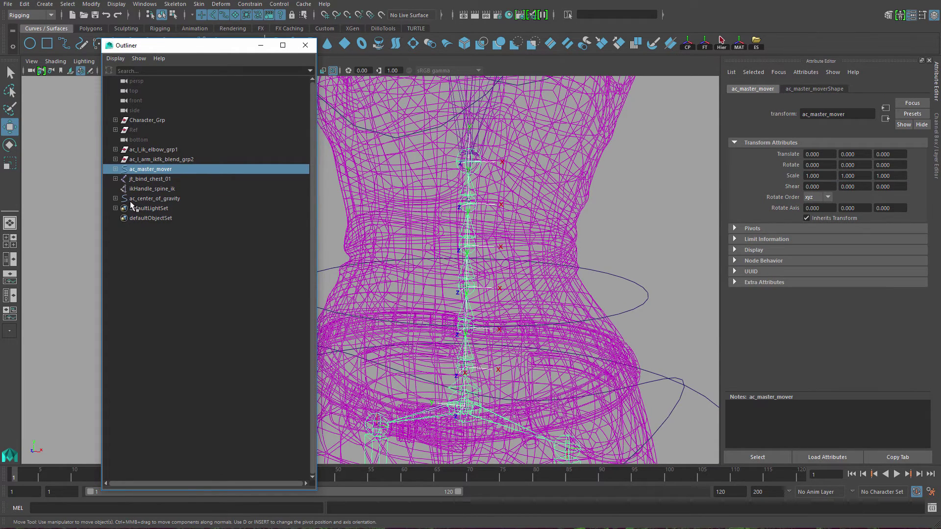
click(116, 169)
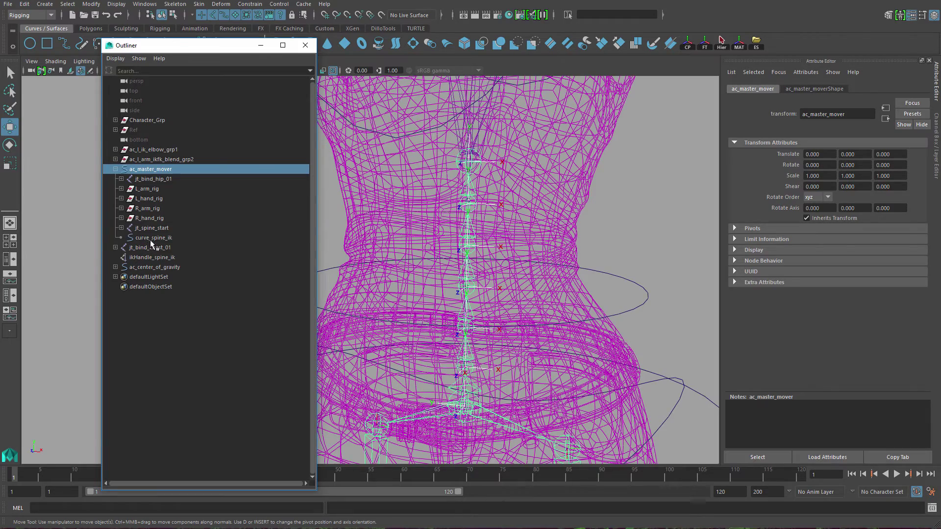
click(150, 239)
key(f)
key(ctrl+1)
key(ctrl+1)
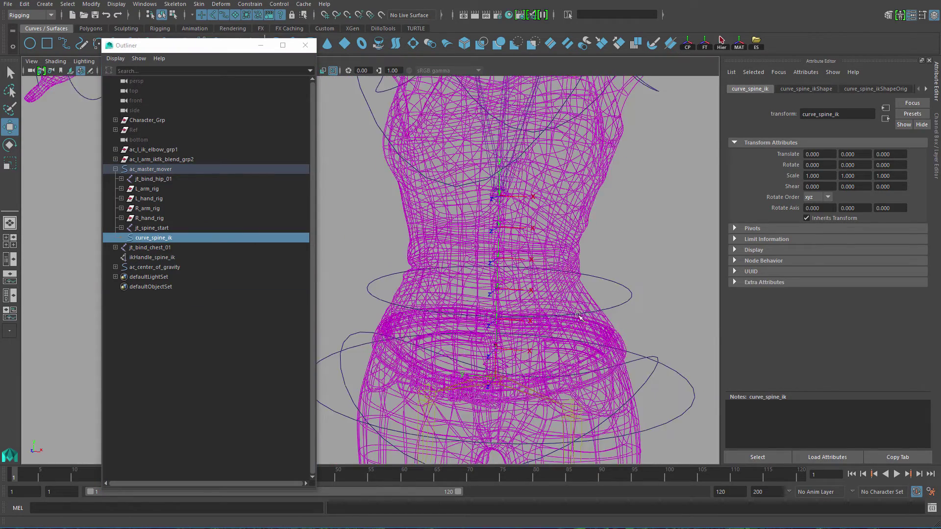
- Test moving curve_spine_ik sideways in the viewport, and undo the move
alt+right_drag(550, 326, 510, 263)
alt+drag(510, 262, 498, 281)
middle_drag(522, 266, 543, 282)
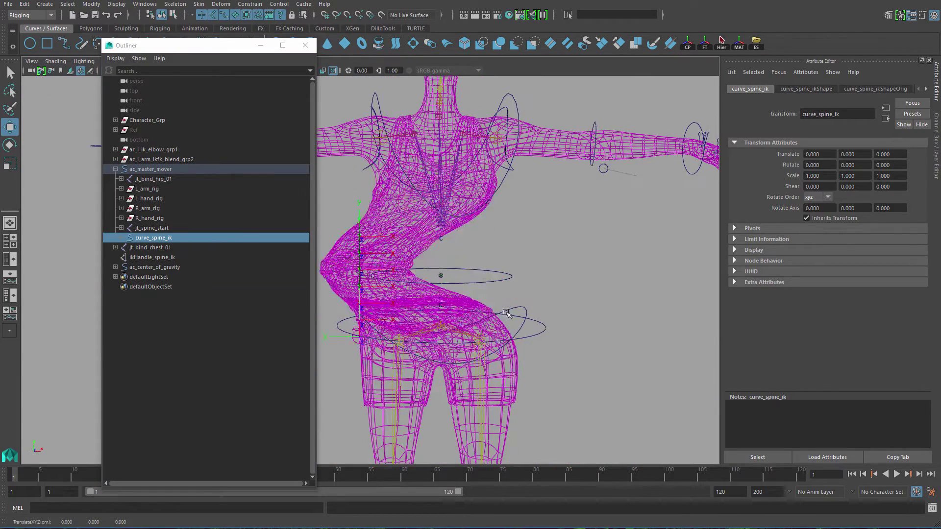
key(ctrl+z)
- Isolate curve_spine_ik, examine its upper and lower control vertices, and bring the full scene back with the curve selected
alt+drag(602, 333, 591, 362)
alt+right_drag(591, 361, 604, 386)
key(ctrl+1)
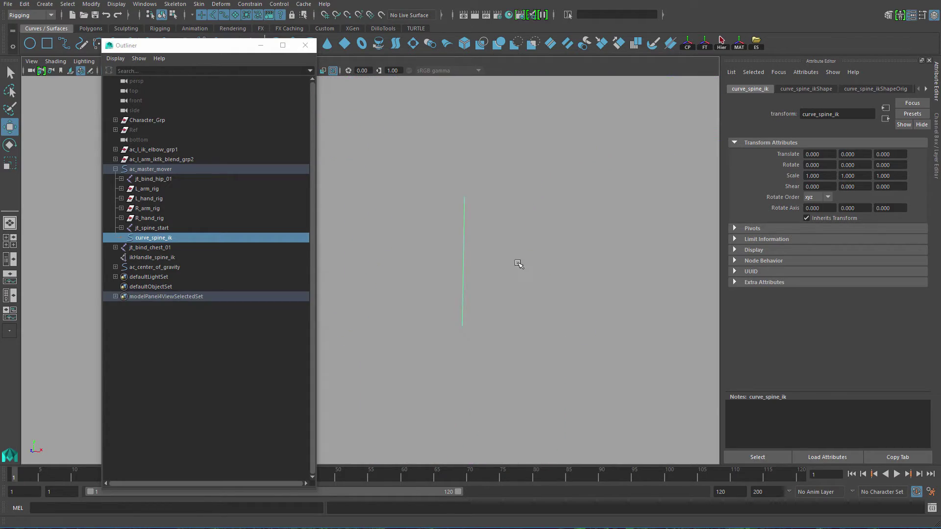
alt+right_drag(516, 263, 466, 237)
drag(485, 140, 542, 241)
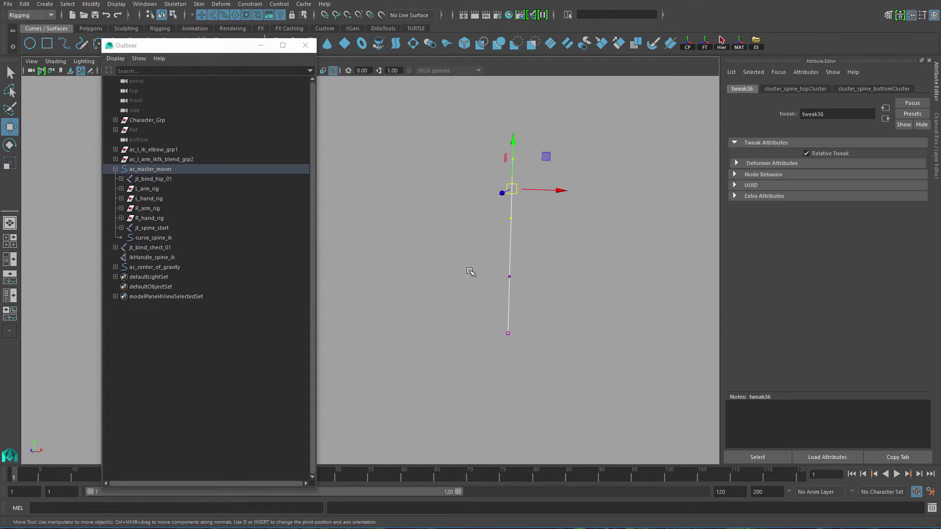
drag(465, 255, 542, 392)
click(538, 376)
click(154, 237)
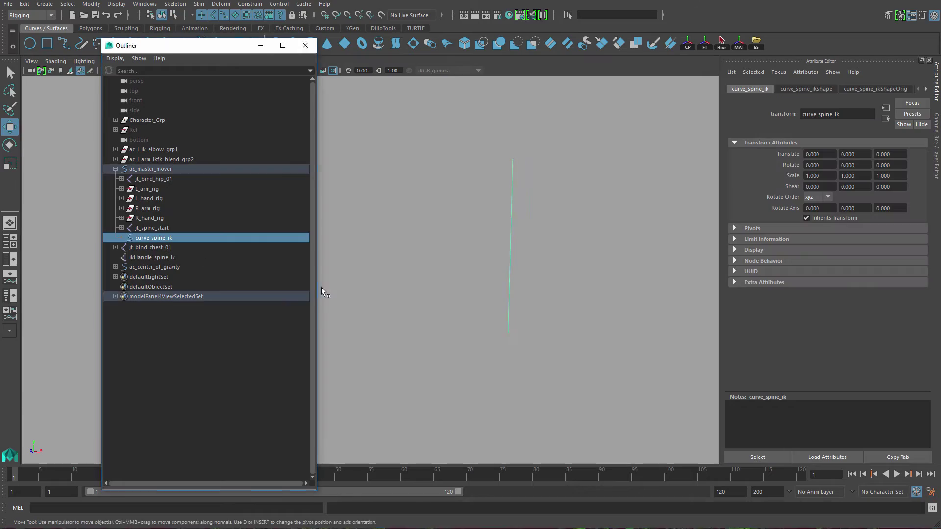
key(ctrl+1)
alt+middle_drag(505, 304, 465, 281)
alt+right_drag(465, 281, 479, 290)
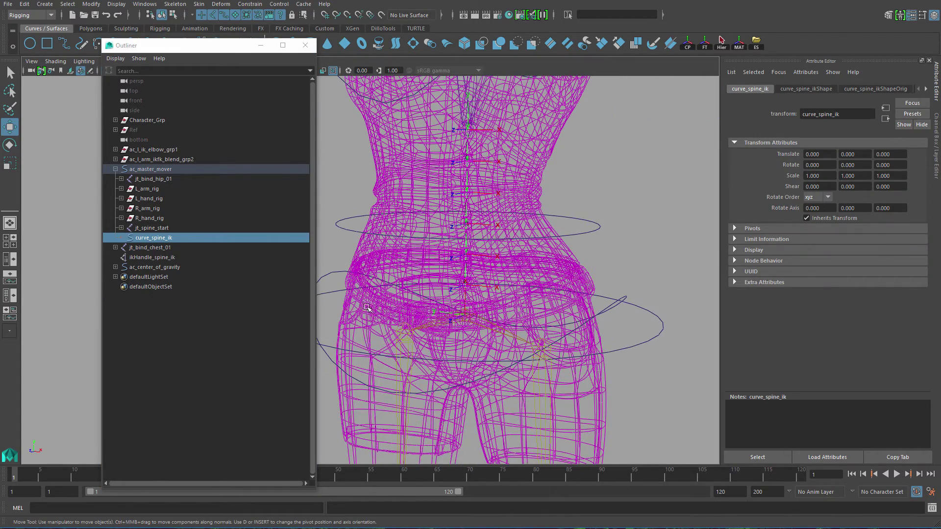
- Duplicate curve_spine_ik and rename the copy curve_spine_ik_middle_offset
alt+drag(368, 308, 387, 314)
alt+right_drag(387, 313, 438, 257)
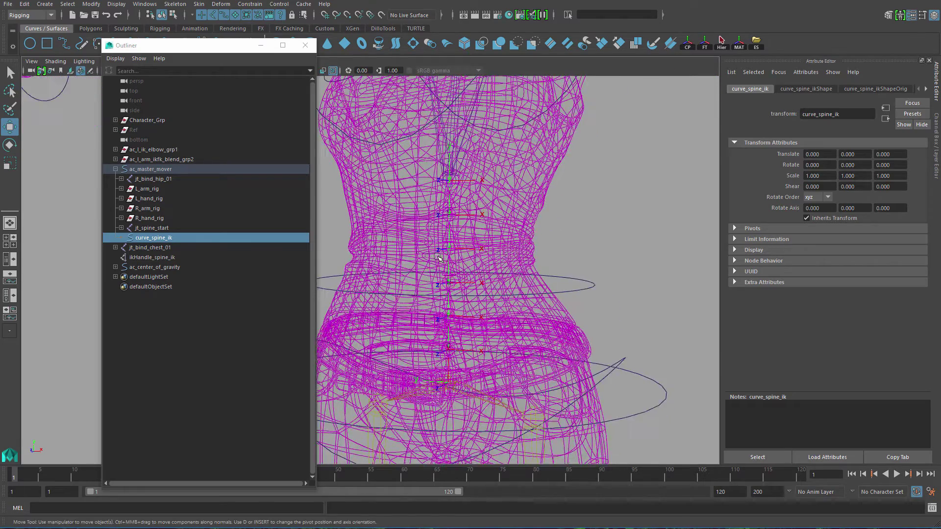
key(ctrl+d)
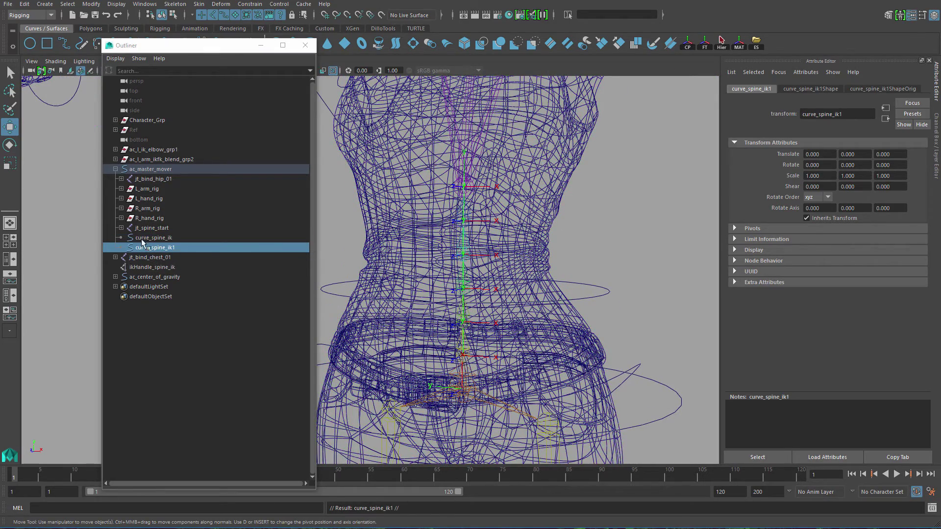
double_click(180, 246)
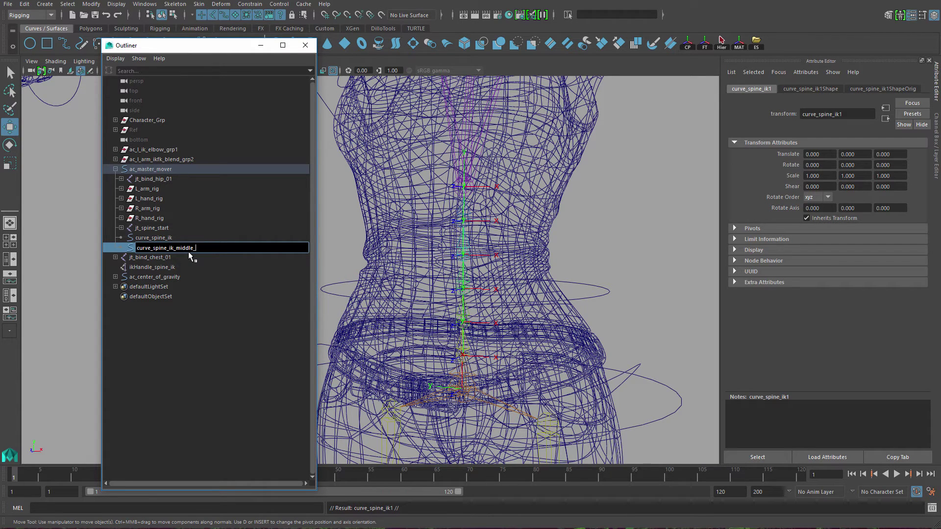
text(_middle_offset)
key(Return)
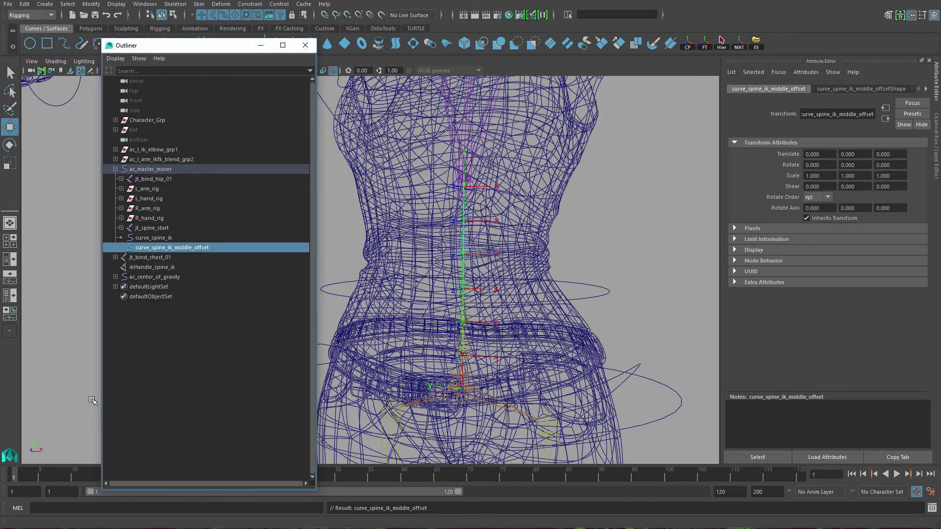
- Create a blend shape named spine_middle_offset_blsp with curve_spine_ik_middle_offset as the target and curve_spine_ik as the base, keeping local origin
key(f)
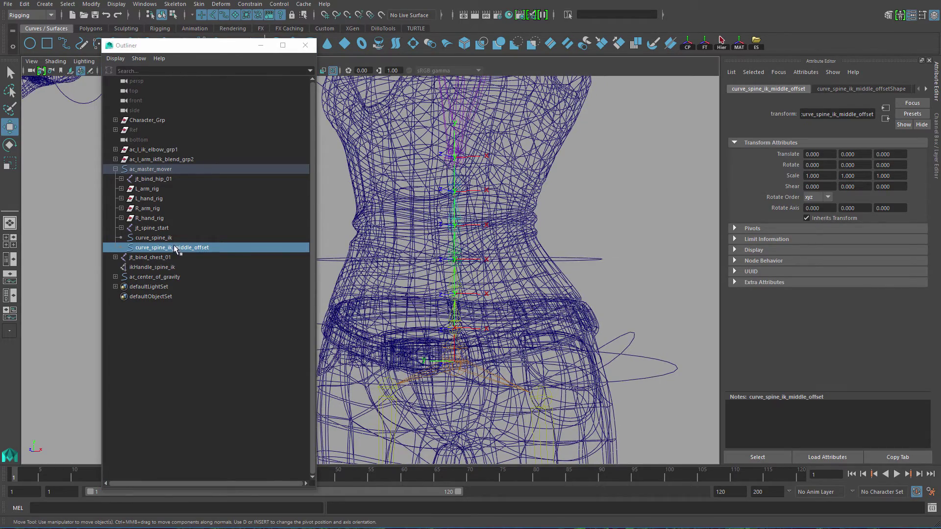
alt+drag(479, 271, 472, 278)
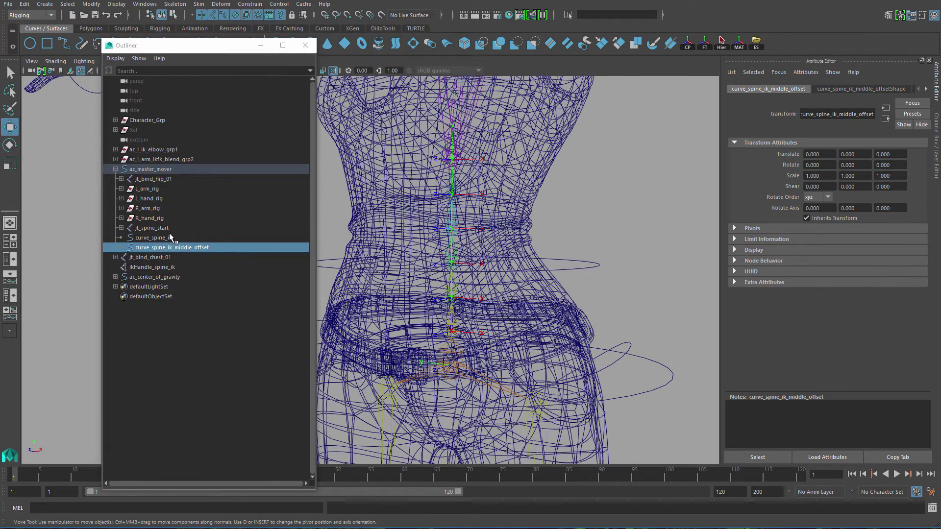
ctrl+click(157, 237)
key(f)
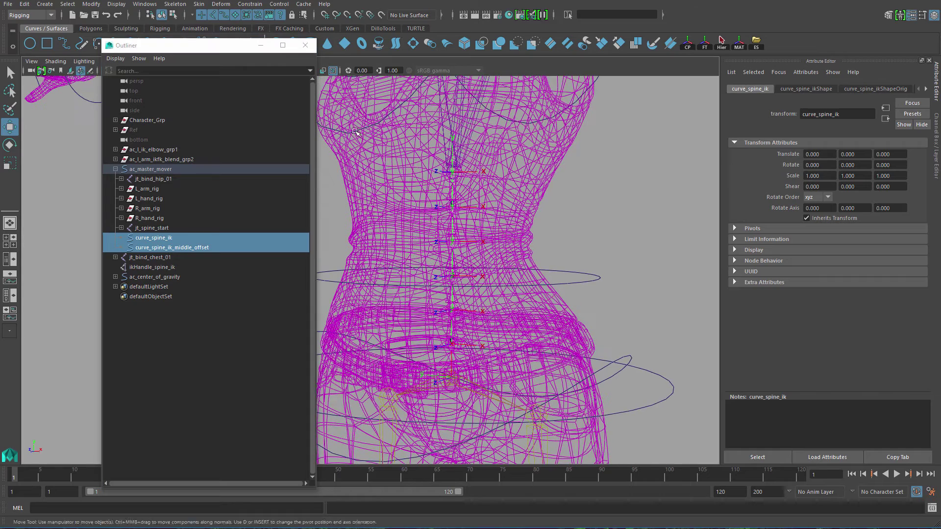
click(220, 4)
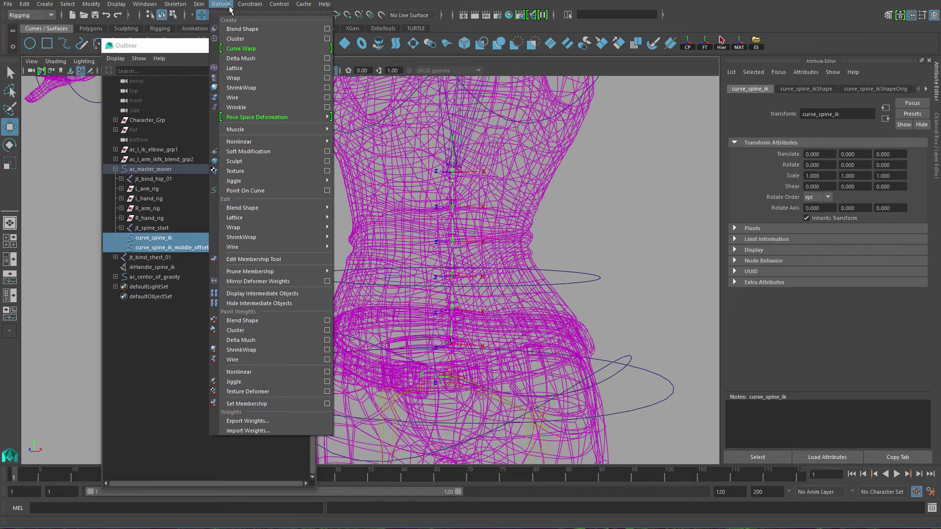
click(327, 29)
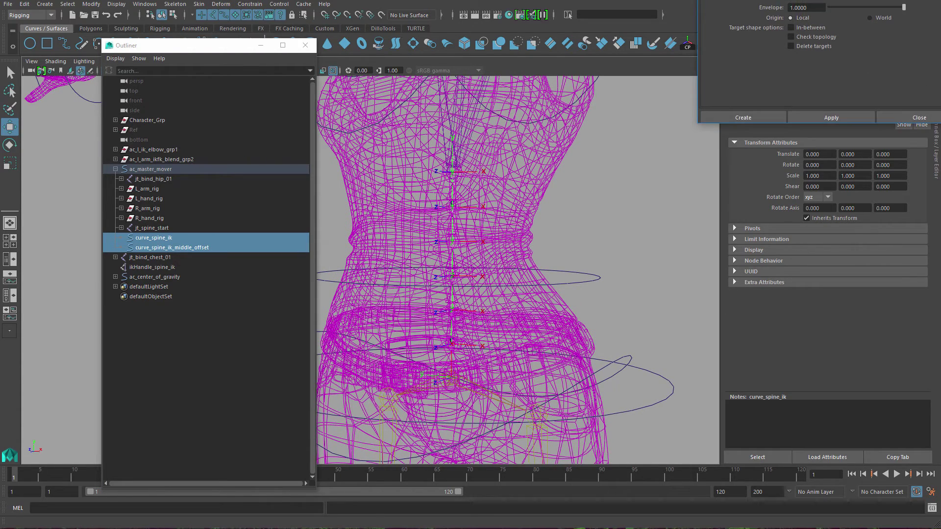
drag(790, 0, 581, 148)
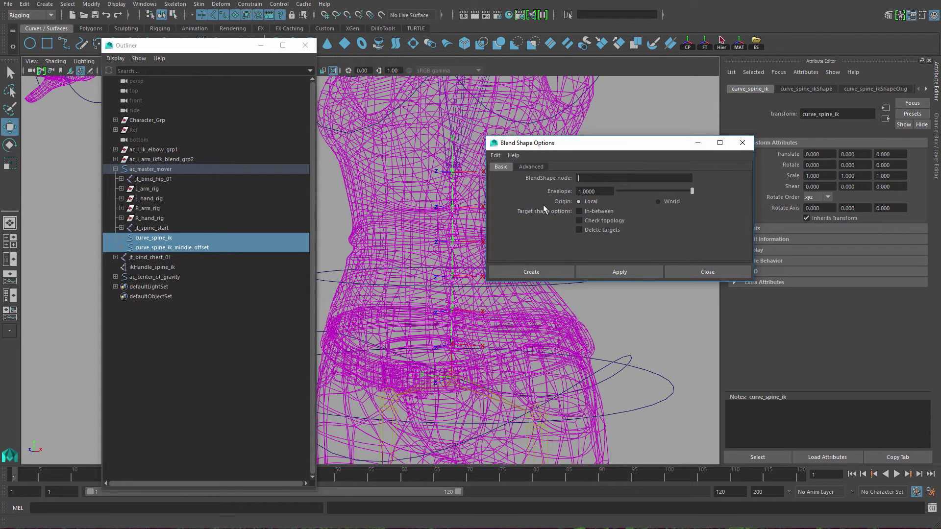
text(spine_middle_offset_blsp)
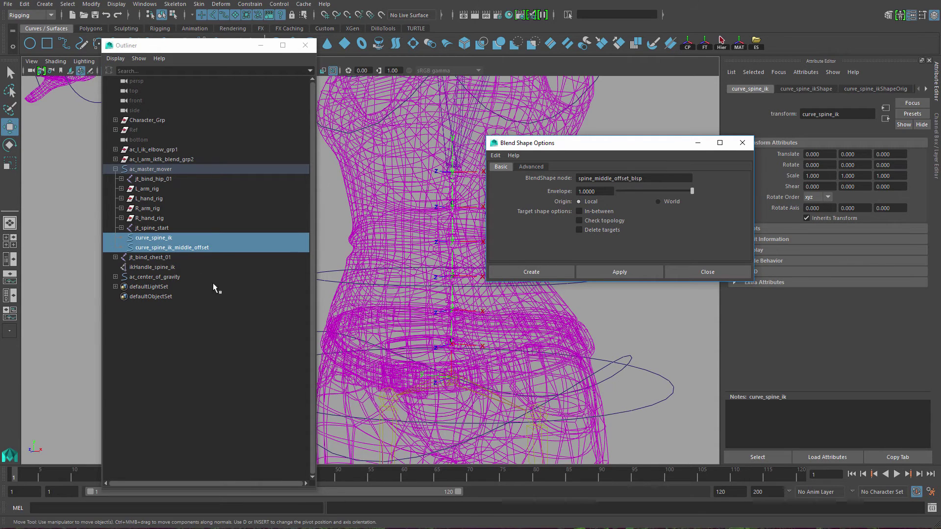
click(632, 271)
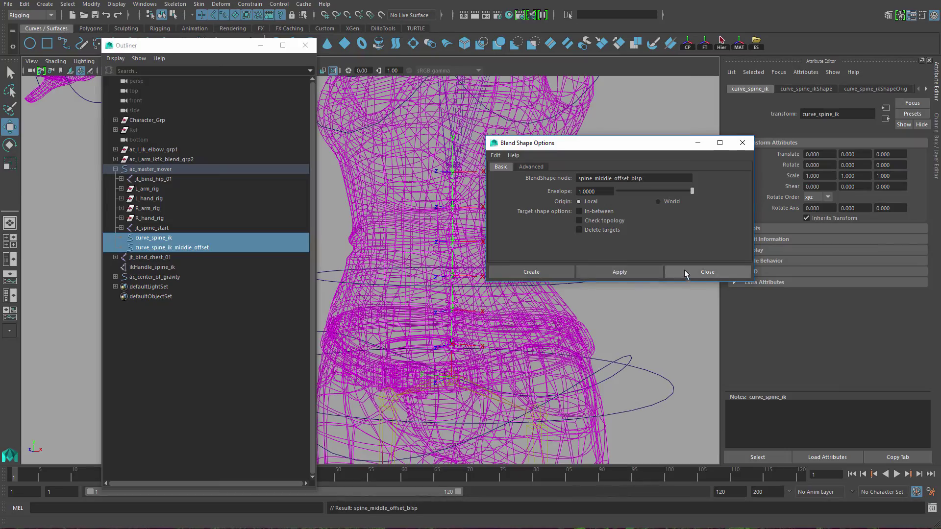
click(685, 269)
alt+drag(637, 274, 539, 296)
scroll(538, 296, down, 3)
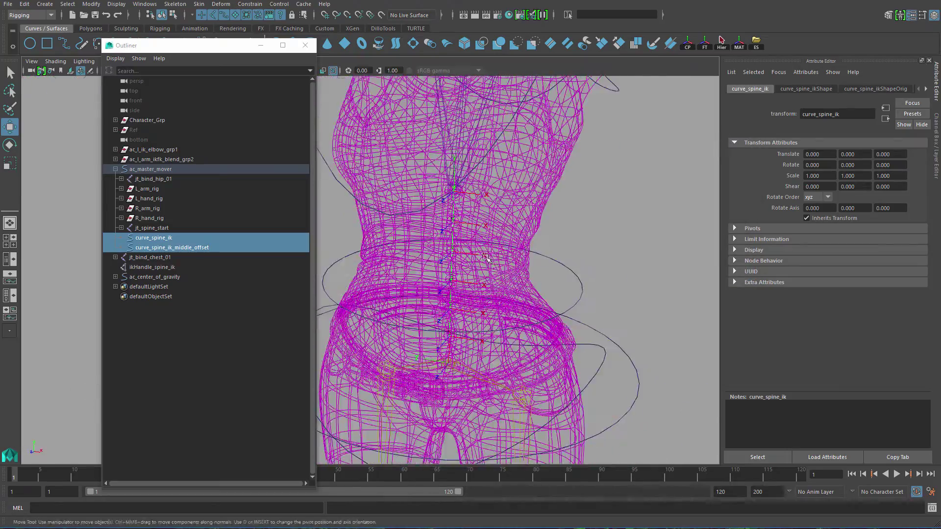
scroll(539, 294, up, 3)
mouse_move(539, 292)
alt+middle_down()
mouse_move(526, 266)
mouse_move(531, 286)
alt+middle_up()
alt+drag(532, 287, 528, 275)
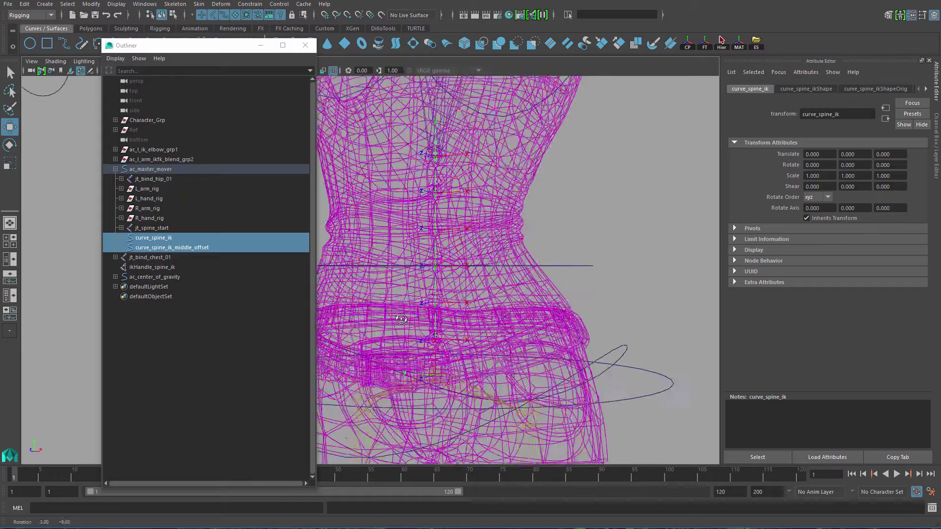
scroll(510, 294, up, 2)
alt+drag(474, 291, 446, 276)
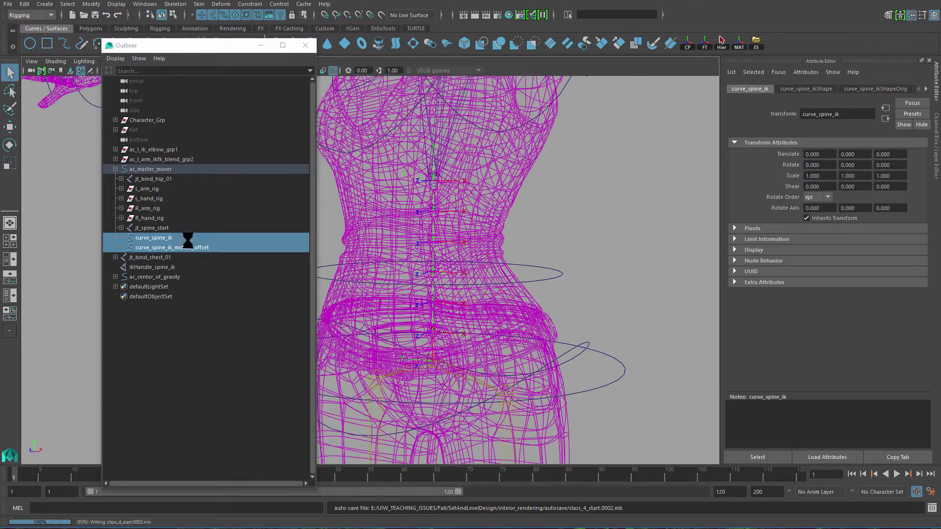
- Switch from the attribute display to the Channel Box and select curve_spine_ik
click(190, 239)
alt+middle_drag(628, 228, 605, 228)
key(ctrl+a)
alt+drag(692, 305, 799, 309)
scroll(719, 275, up, 2)
alt+drag(750, 257, 627, 316)
double_click(168, 248)
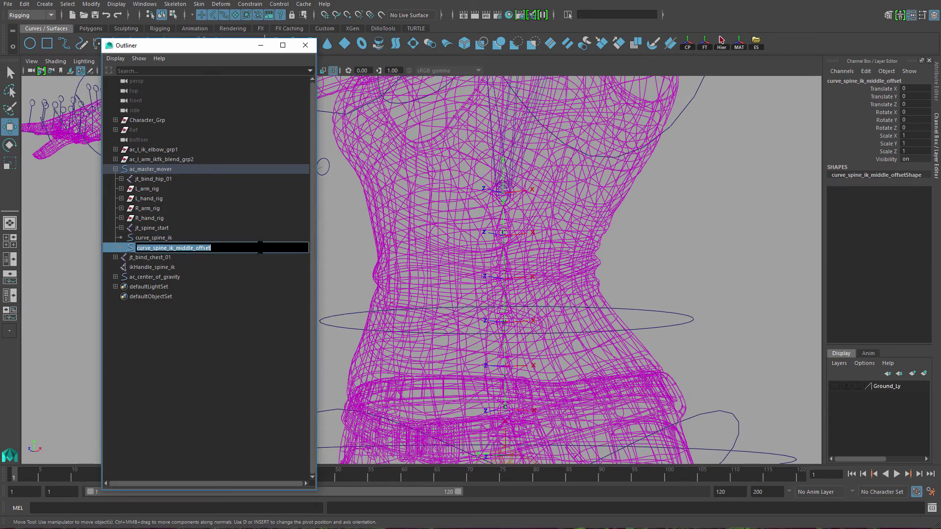
click(225, 237)
alt+drag(645, 267, 710, 300)
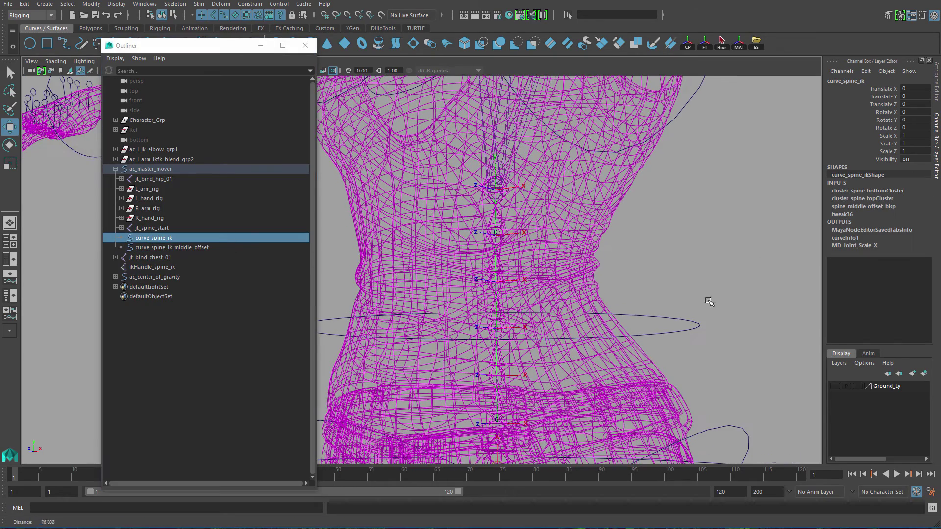
- Expand the spine_middle_offset_blsp input of curve_spine_ik and widen the Channel Box so the curve_spine_ik_middle_offset weight name is readable
click(861, 198)
alt+middle_drag(617, 264, 647, 264)
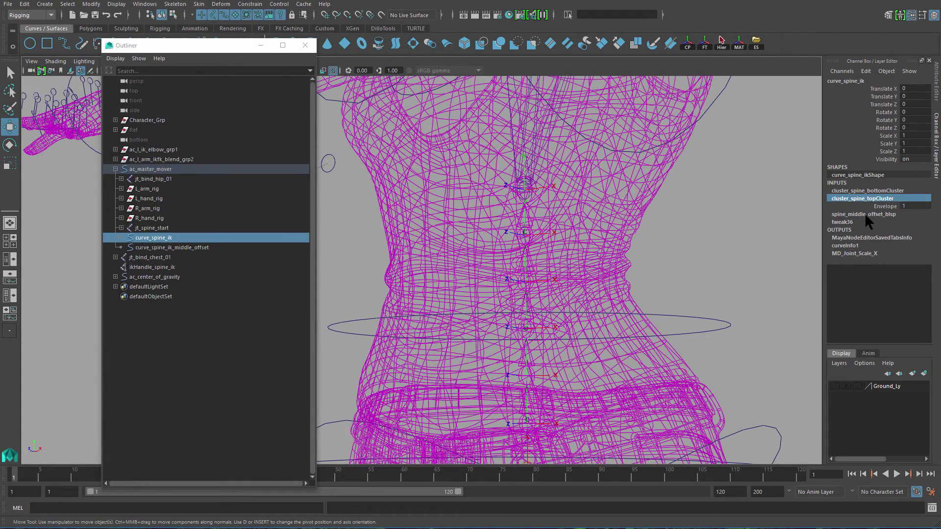
click(865, 214)
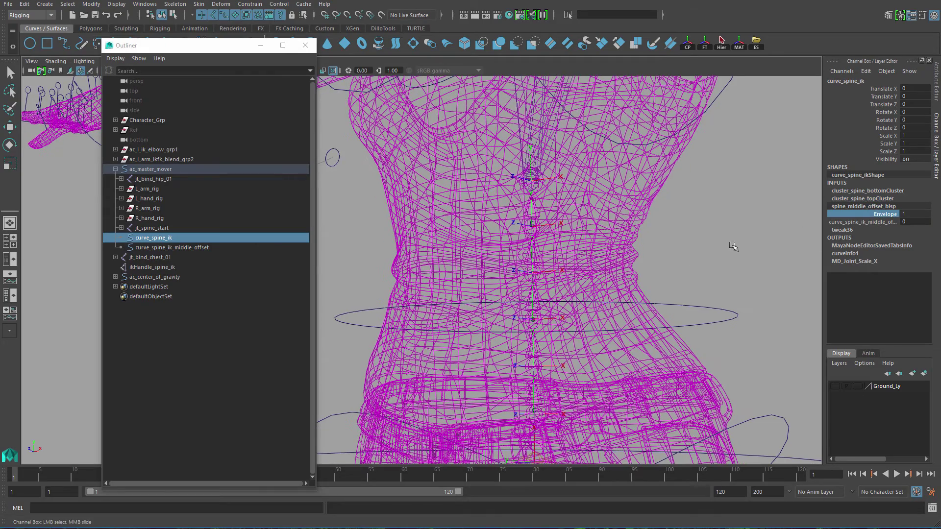
alt+middle_drag(734, 246, 730, 248)
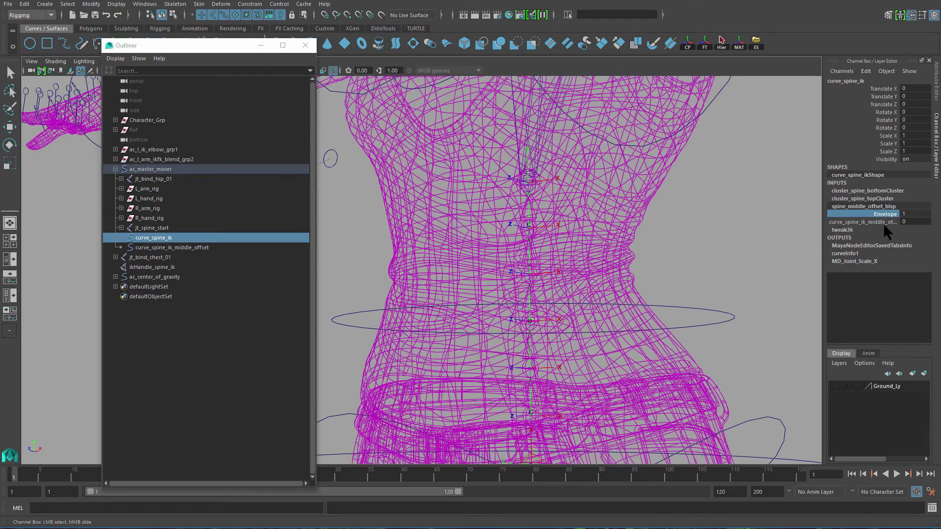
click(859, 223)
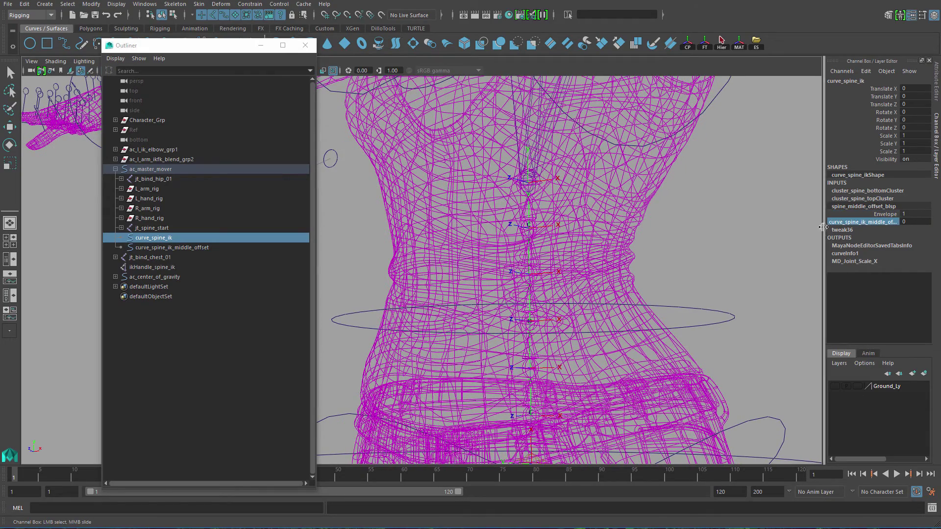
drag(823, 230, 767, 230)
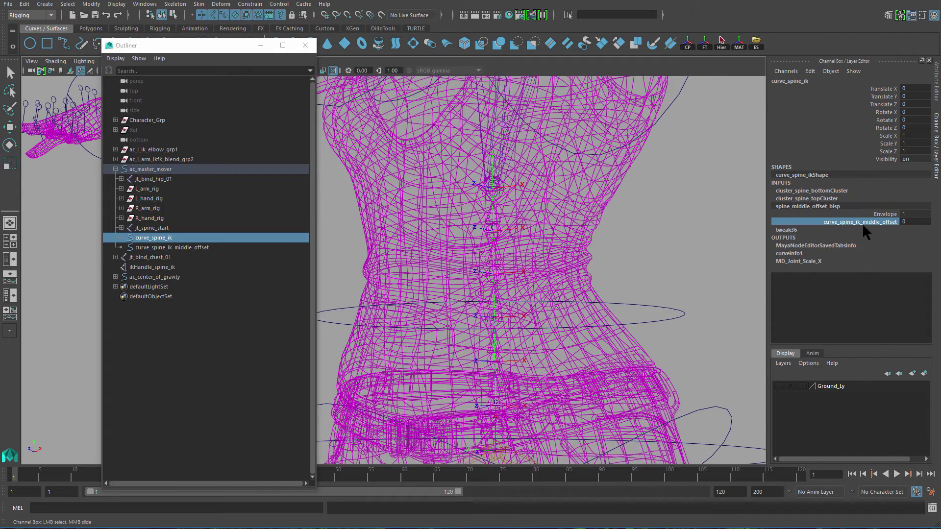
- Set the curve_spine_ik_middle_offset weight of spine_middle_offset_blsp on curve_spine_ik to 1
click(171, 247)
key(w)
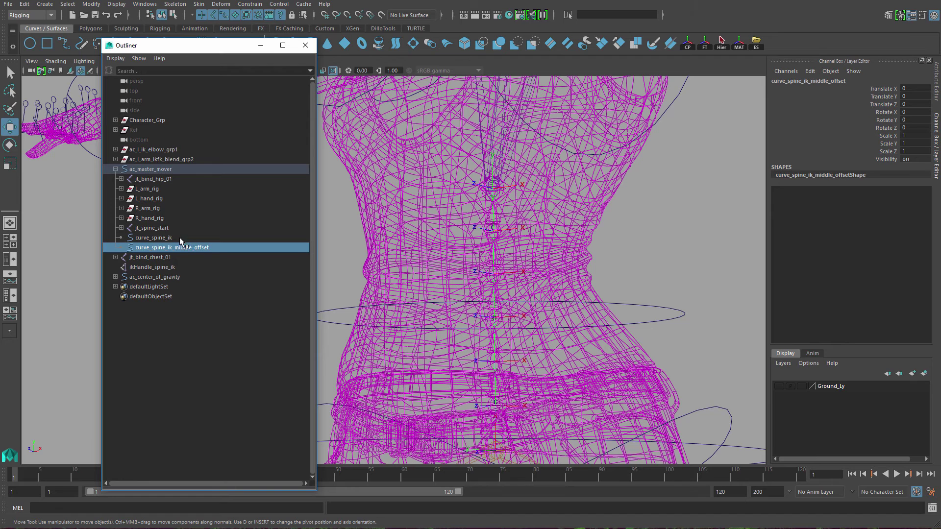
click(180, 239)
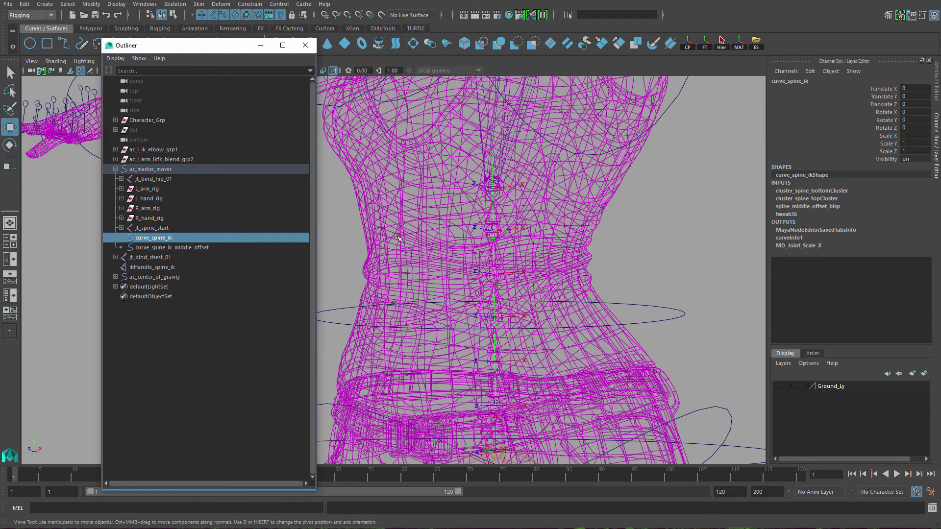
click(814, 206)
click(875, 222)
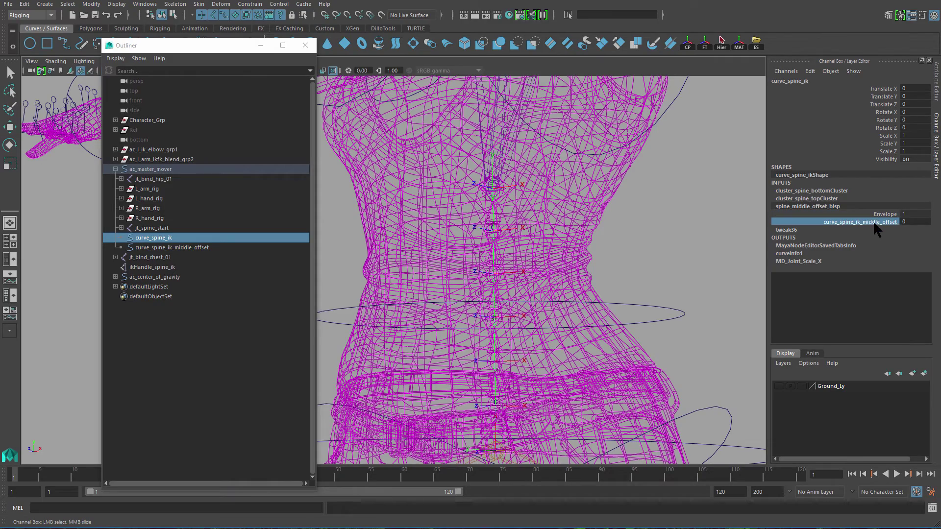
click(911, 223)
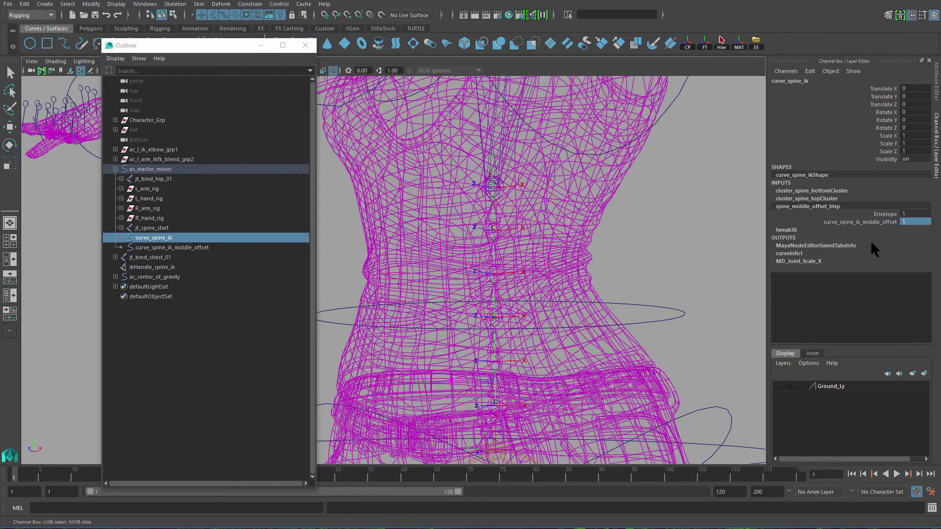
- Test the blend shape by moving the middle CVs of curve_spine_ik_middle_offset sideways in X, and undo the move
scroll(342, 274, down, 5)
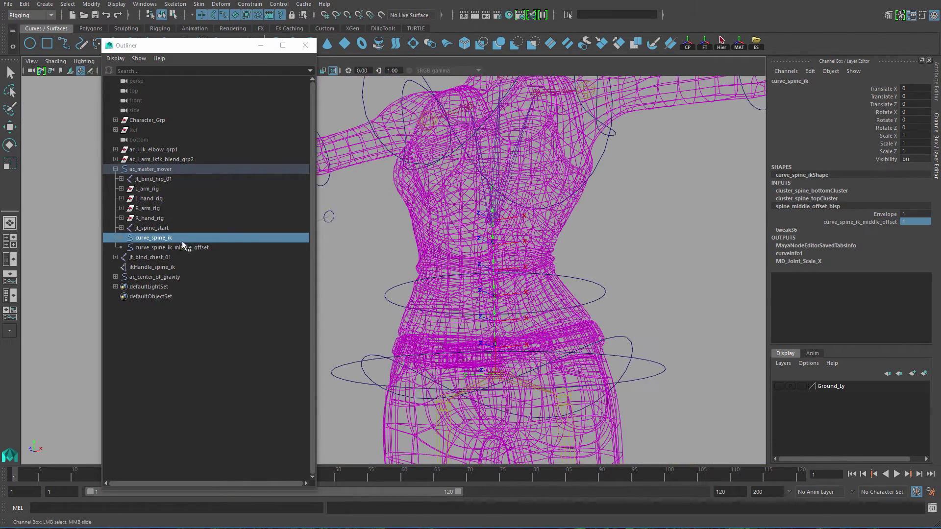
ctrl+click(182, 243)
key(w)
key(f)
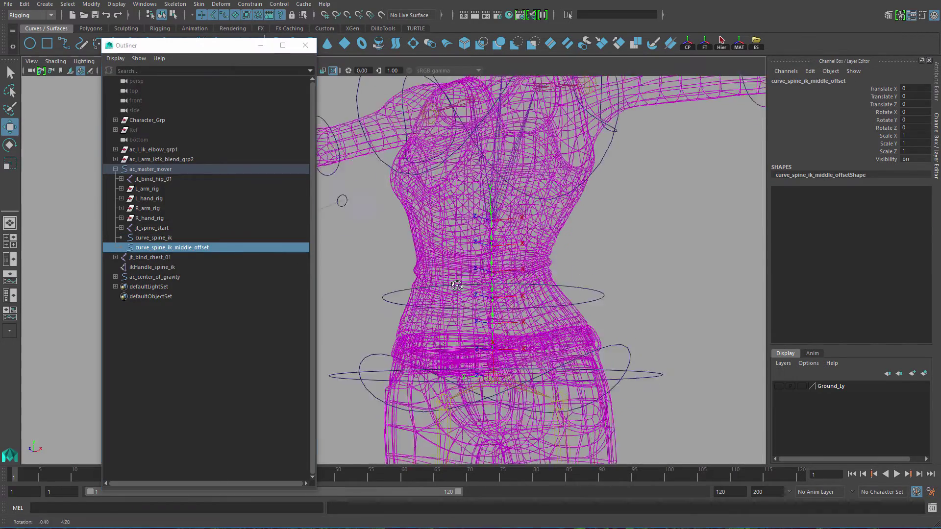
key(ctrl+1)
click(445, 246)
drag(454, 198, 588, 279)
key(ctrl+1)
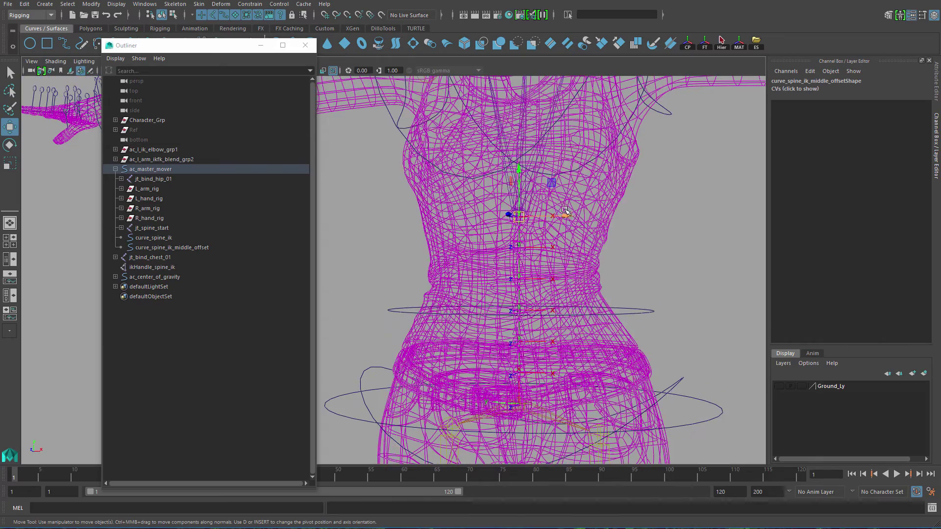
middle_drag(588, 278, 625, 284)
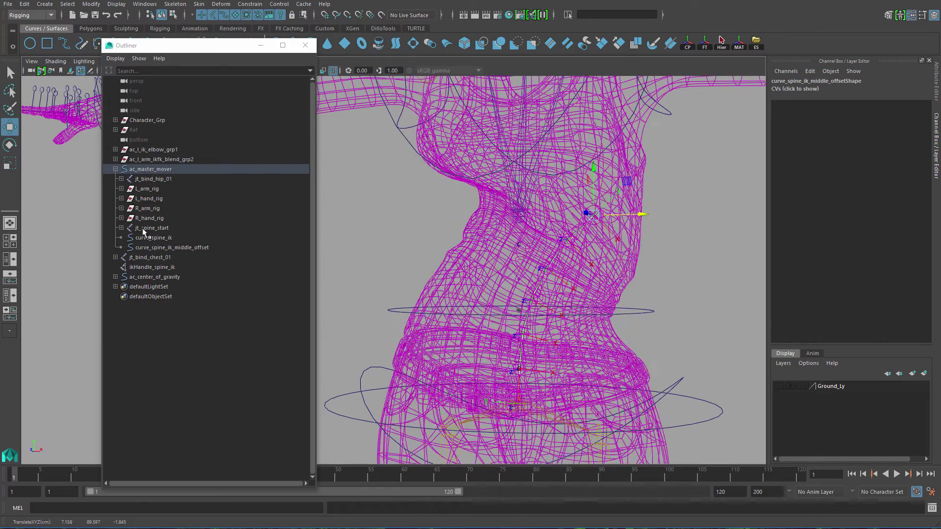
key(ctrl+z)
alt+drag(664, 331, 643, 338)
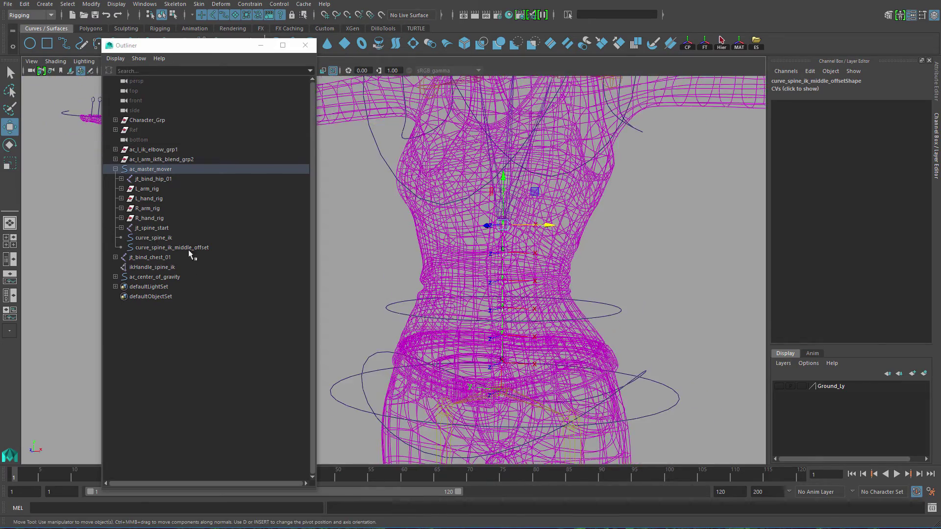
- Isolate curve_spine_ik_middle_offset in the view and select its two middle CVs
click(167, 238)
alt+drag(360, 339, 396, 349)
click(189, 247)
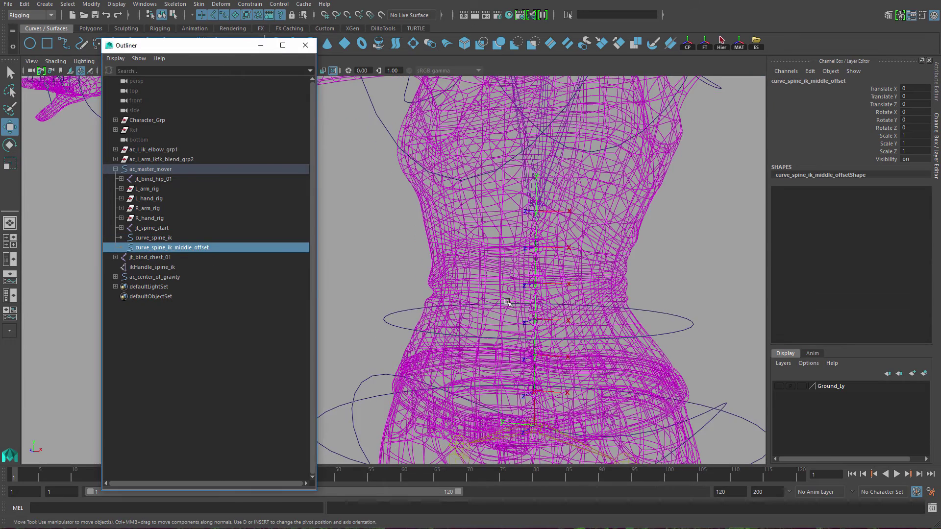
alt+drag(505, 300, 494, 237)
key(ctrl+1)
right_drag(495, 308, 456, 310)
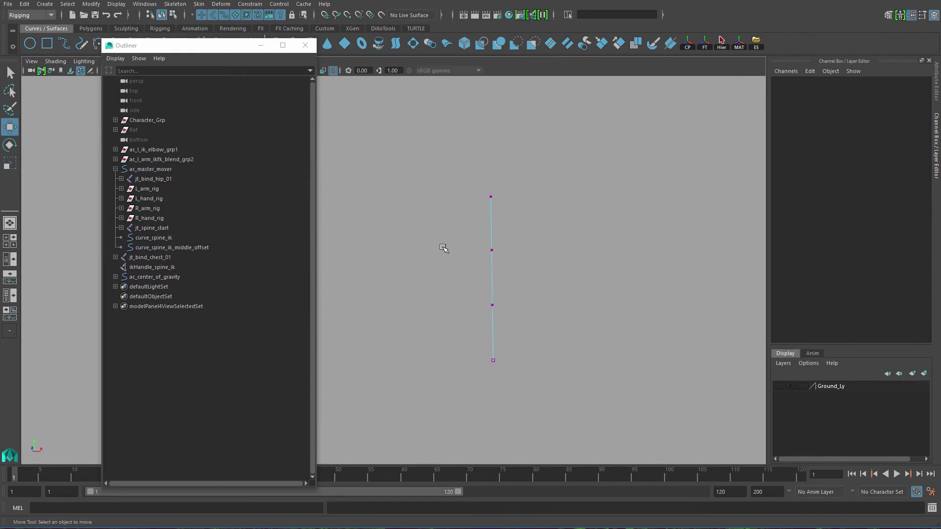
drag(453, 226, 540, 326)
alt+right_drag(543, 332, 576, 377)
alt+middle_drag(546, 384, 519, 359)
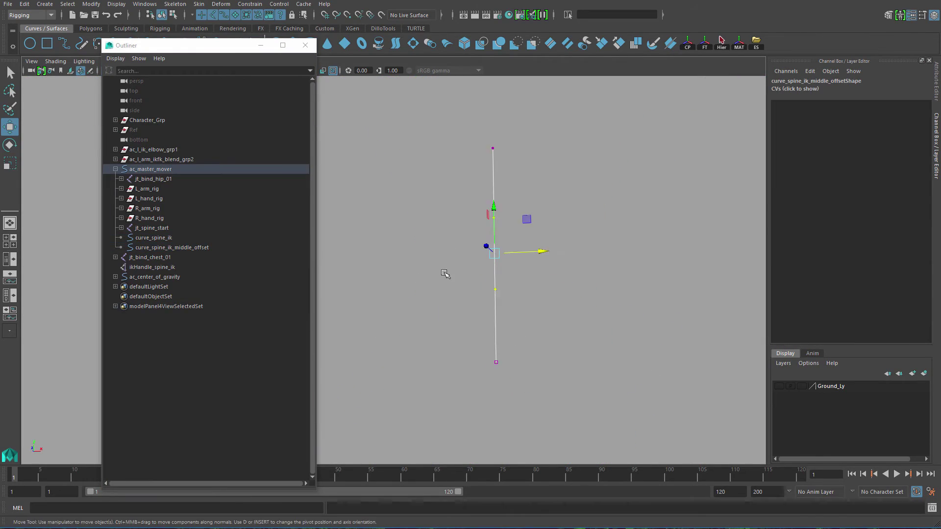
- Create a cluster on the two selected middle CVs and turn off the isolated view to show the whole character
click(221, 4)
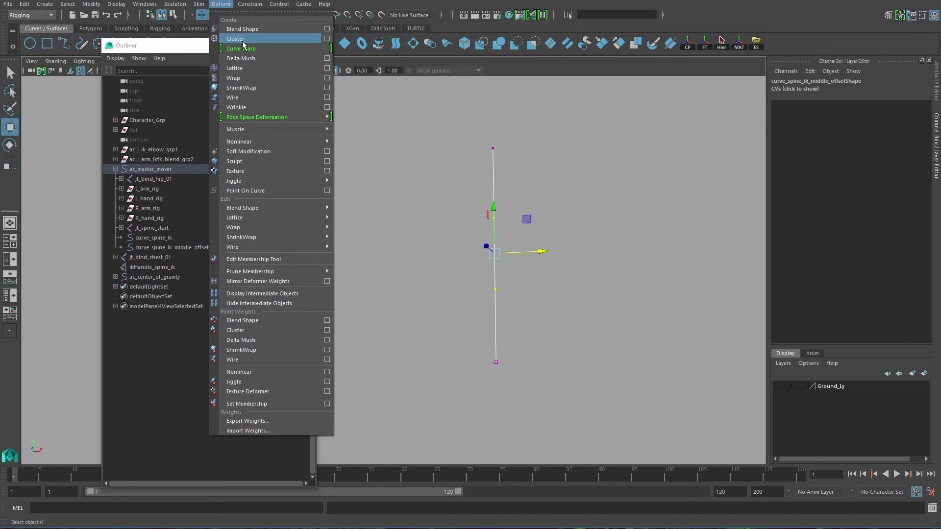
click(244, 45)
alt+right_drag(481, 212, 475, 230)
alt+drag(475, 245, 464, 273)
alt+right_drag(464, 273, 485, 282)
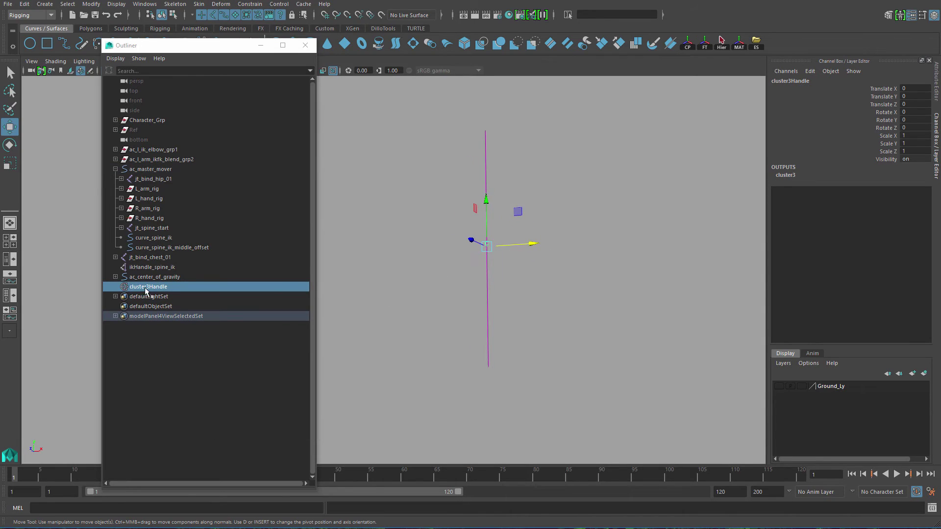
key(ctrl+1)
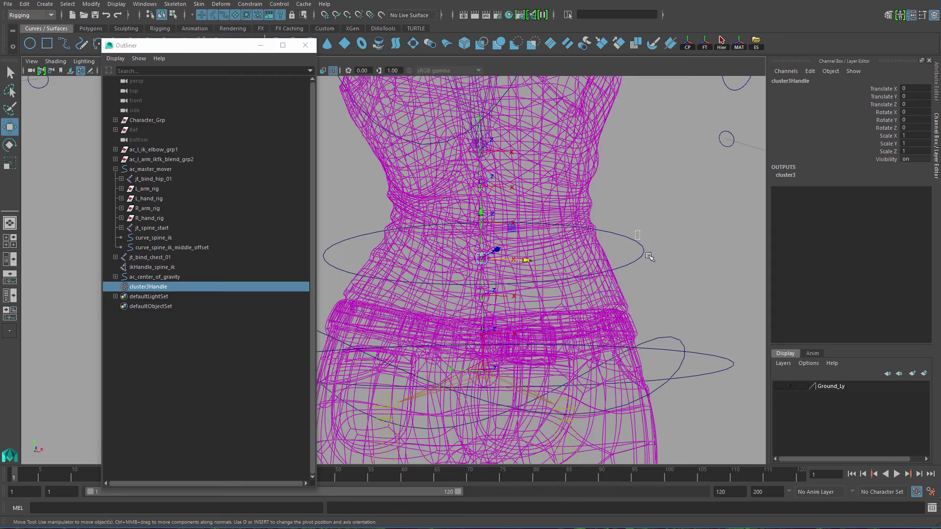
- Parent cluster3Handle under the ac_spine control circle at the waist
click(646, 254)
alt+drag(646, 254, 614, 289)
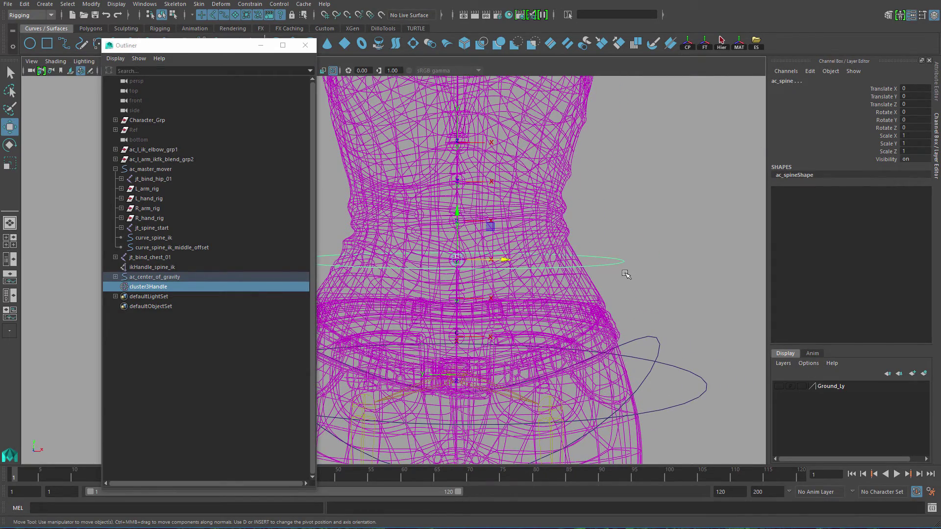
key(p)
- Test the middle offset by moving ac_spine about 9.6 units in X, and undo the test moves
click(618, 265)
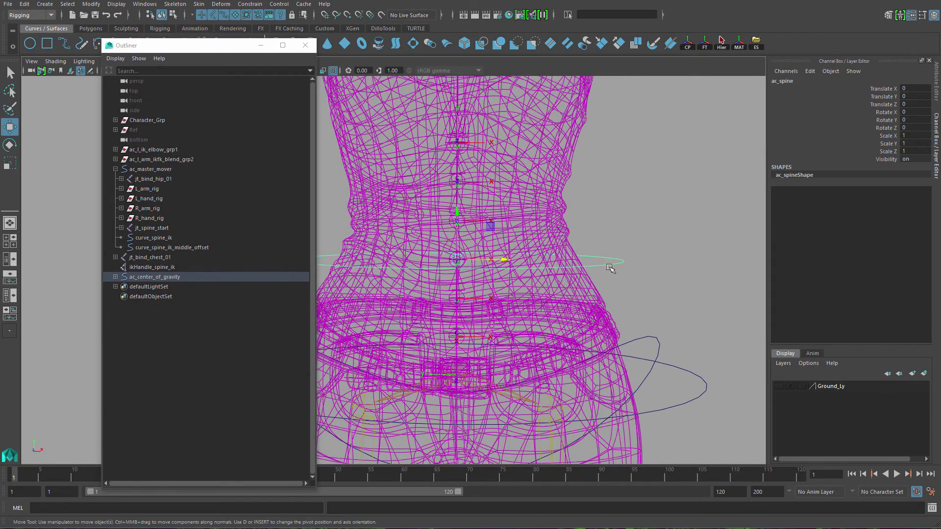
alt+middle_drag(551, 233, 594, 223)
alt+right_drag(593, 223, 555, 229)
alt+drag(555, 230, 647, 253)
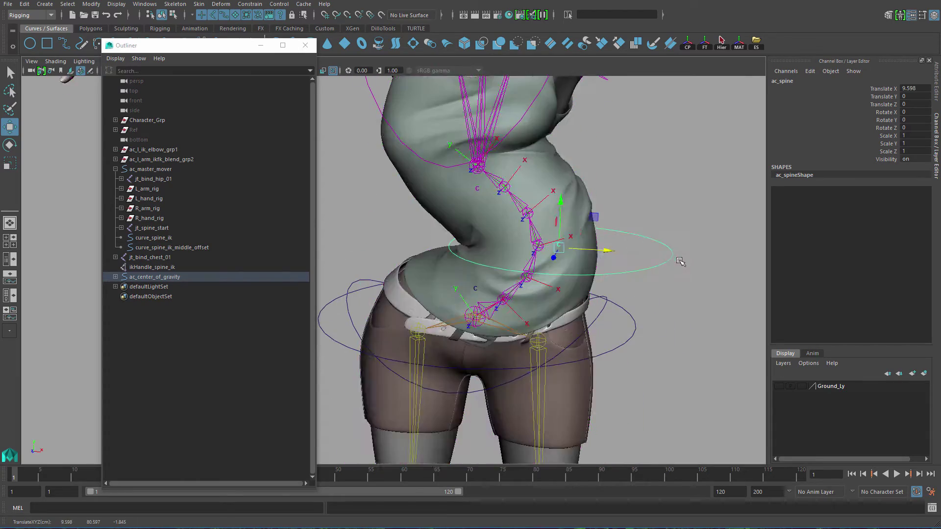
alt+right_drag(500, 232, 454, 224)
alt+drag(454, 224, 453, 214)
key(ctrl+z)
drag(435, 254, 450, 242)
key(ctrl+z)
- Test the opposite bend by moving ac_spine about -4.6 and about -7 units in X, and undo each move
alt+middle_drag(538, 236, 586, 252)
scroll(587, 253, up, 5)
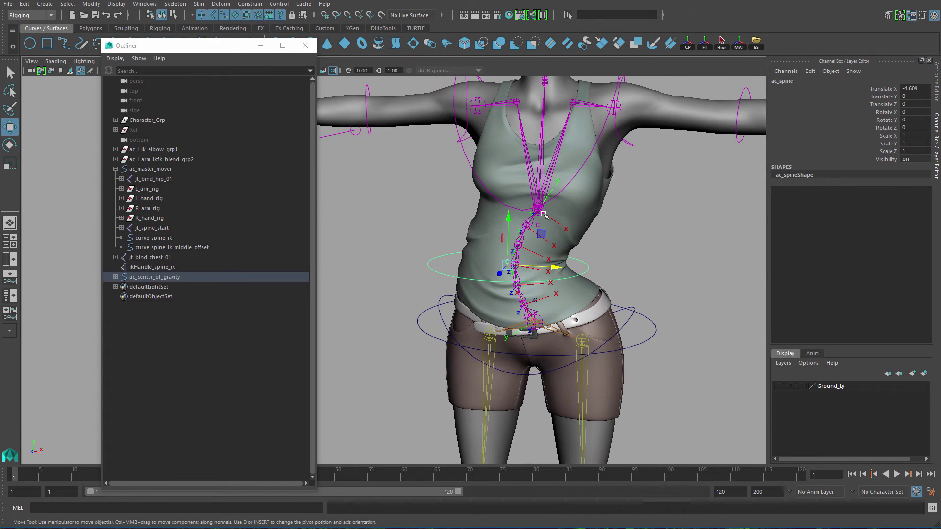
key(ctrl+z)
drag(568, 236, 517, 218)
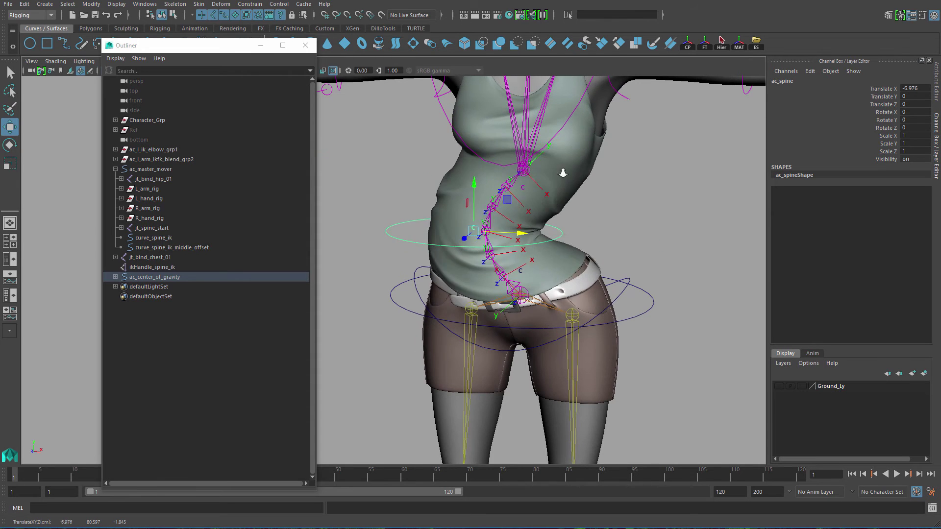
scroll(563, 172, down, 3)
alt+drag(562, 173, 442, 193)
alt+drag(474, 265, 535, 260)
key(ctrl+z)
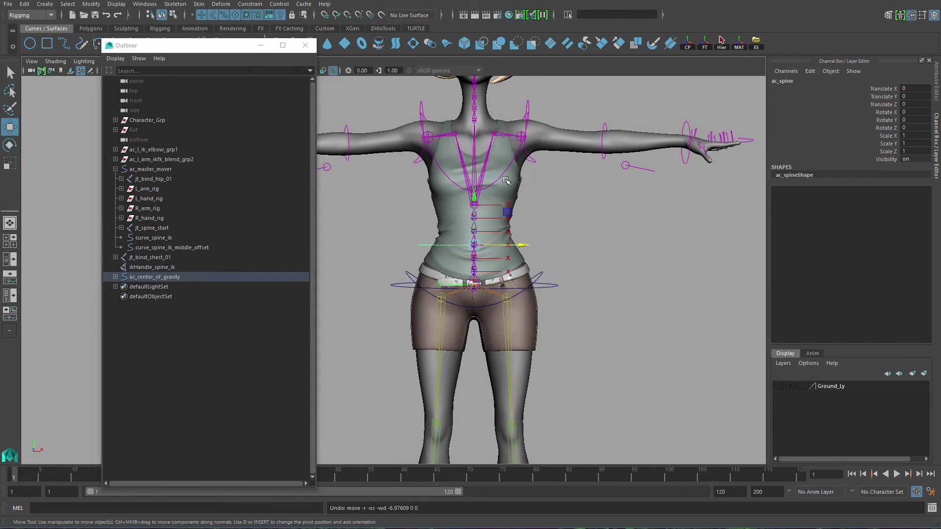
- Try ac_spine with moves of about 4.8 and about 7 units in X, and undo the changes
alt+middle_drag(532, 289, 528, 325)
alt+drag(529, 324, 537, 352)
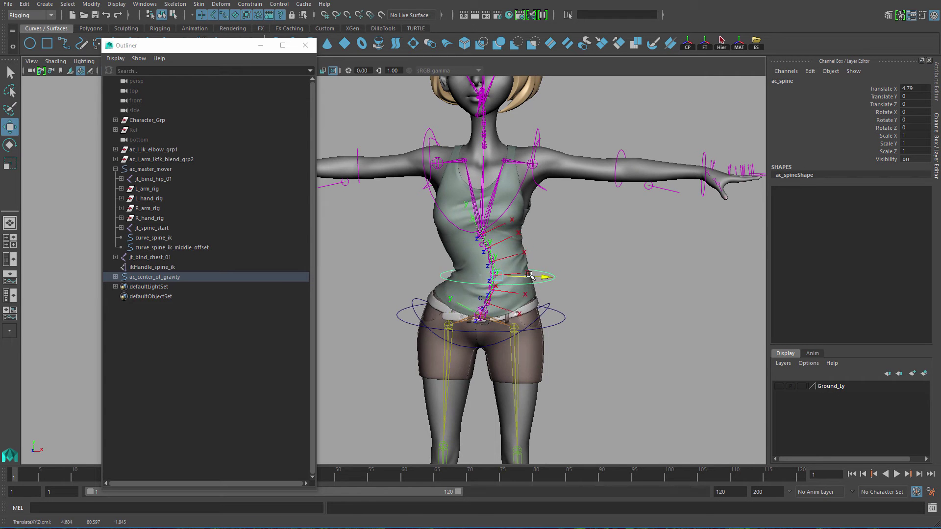
key(e)
drag(485, 230, 529, 275)
key(ctrl+z)
key(w)
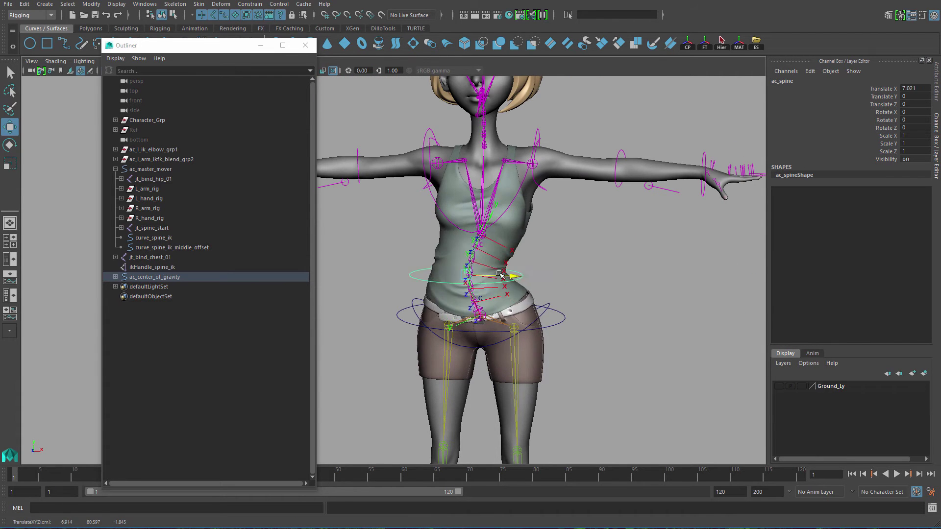
scroll(504, 282, up, 3)
key(ctrl+z)
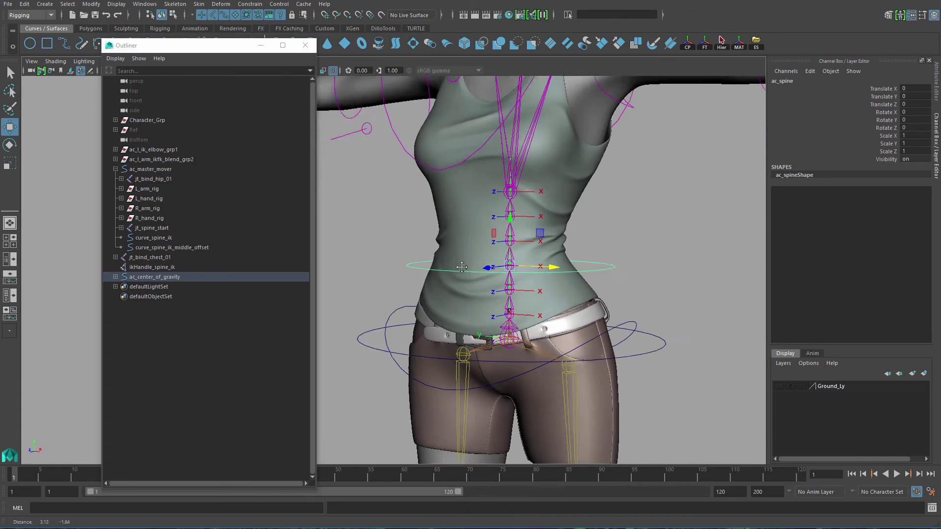
- Check the spine bend again with ac_spine moved about -7.4 units in X, and undo all test moves
alt+drag(505, 282, 537, 274)
alt+middle_drag(537, 274, 520, 233)
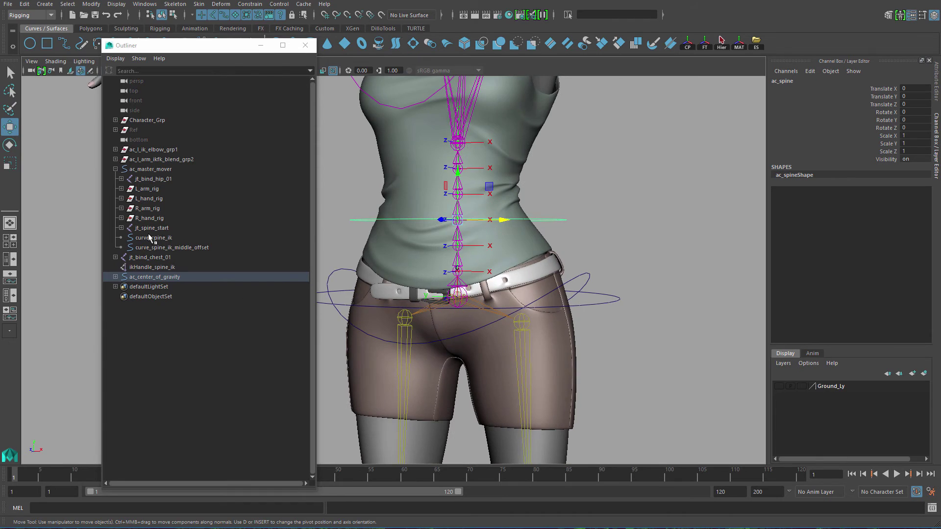
alt+drag(488, 229, 480, 269)
alt+drag(543, 279, 513, 243)
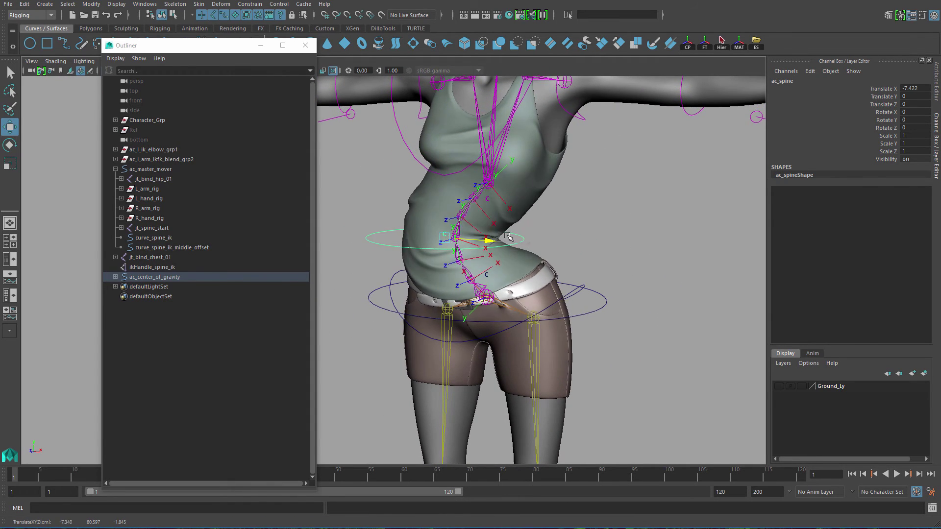
drag(502, 232, 499, 233)
key(ctrl+z)
alt+drag(423, 268, 531, 292)
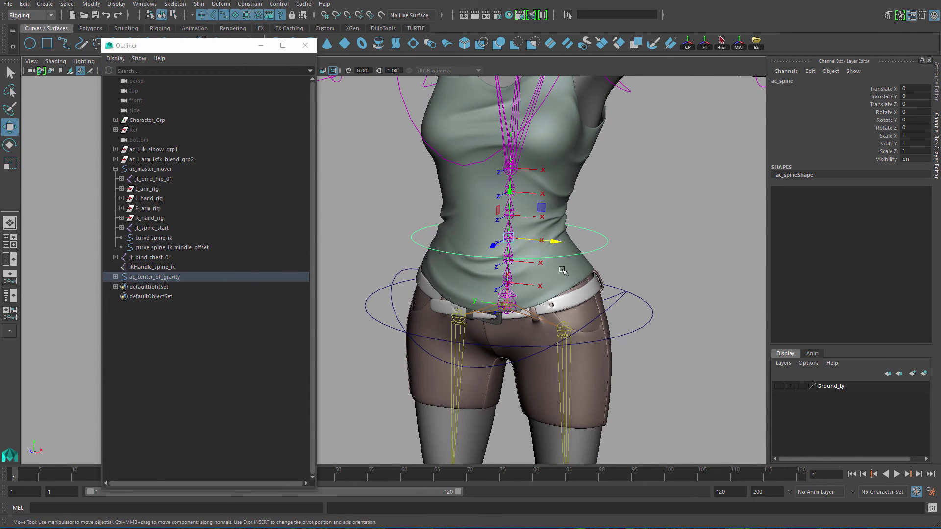
click(542, 238)
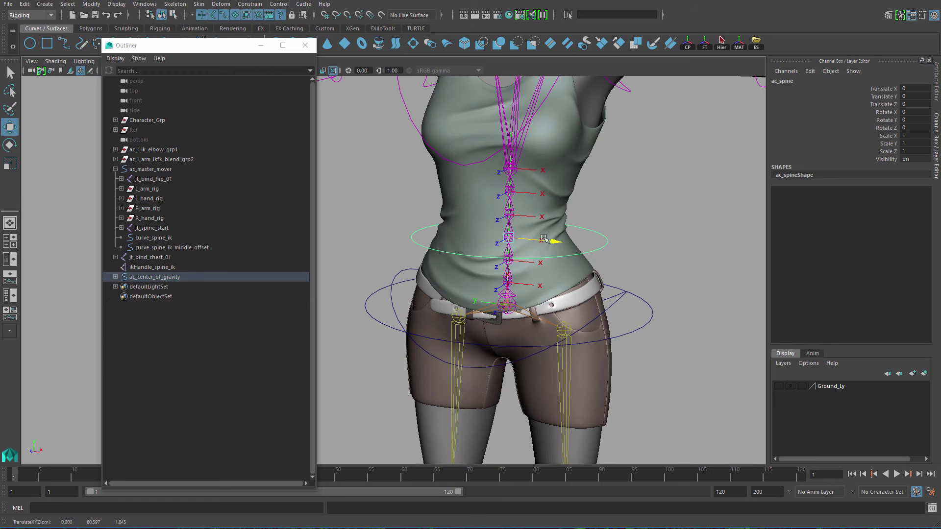
drag(528, 231, 441, 166)
key(ctrl+z)
key(ctrl+z)
- Select the ac_chest control, test its rotation, and undo it
click(416, 151)
alt+drag(453, 179, 512, 227)
key(e)
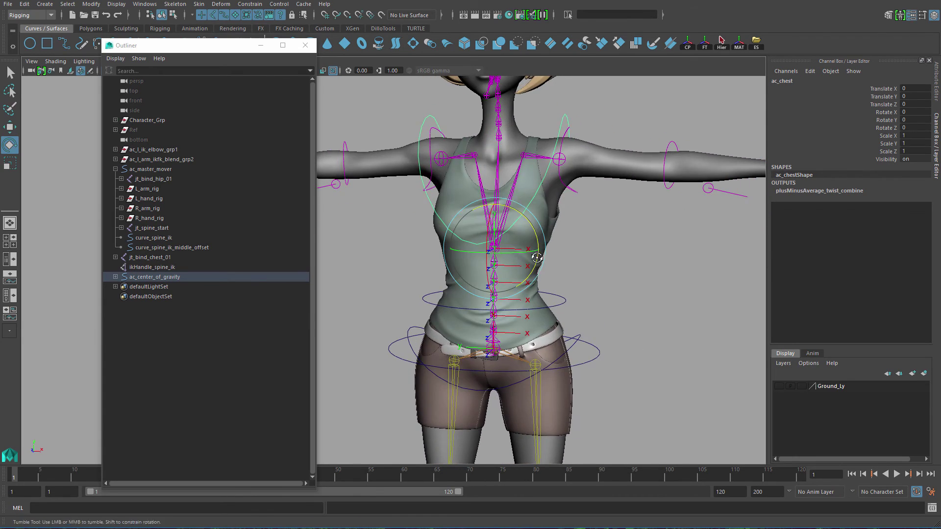
alt+drag(537, 258, 517, 290)
key(ctrl+z)
- Undo the last test change on the torso controls and deselect everything
alt+drag(460, 299, 538, 260)
key(q)
click(556, 295)
key(w)
key(ctrl+z)
click(583, 259)
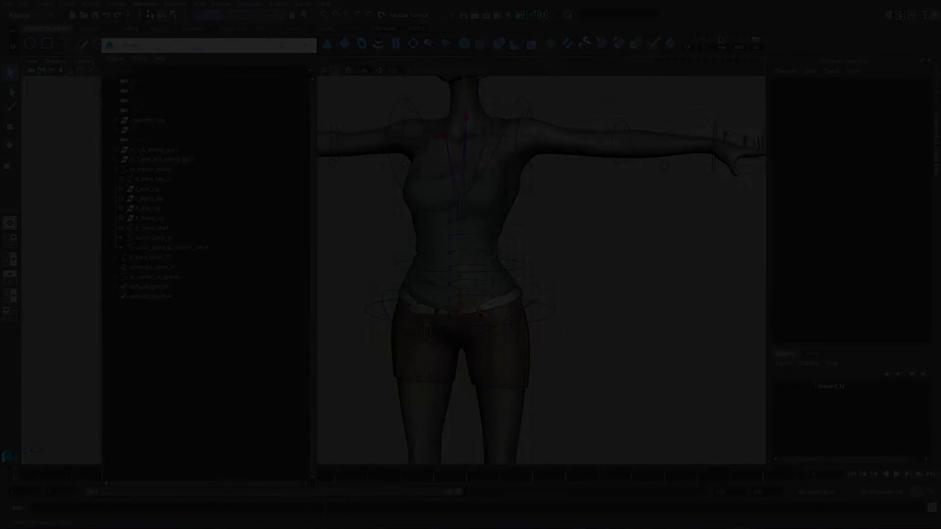